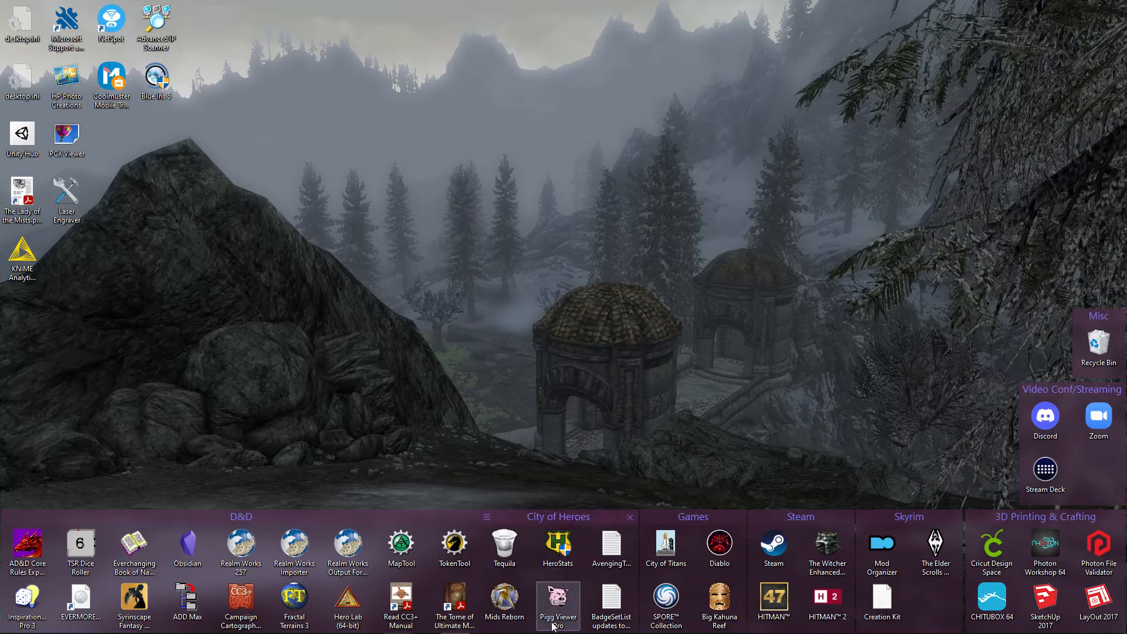
Switch to KNIME Analytics Platform and examine the Combine Sheet Data node's output table in the Node Monitor across to its last columns
{"action": "mouse_move", "coordinate": [533, 628]}
{"action": "left_click", "coordinate": [369, 623]}
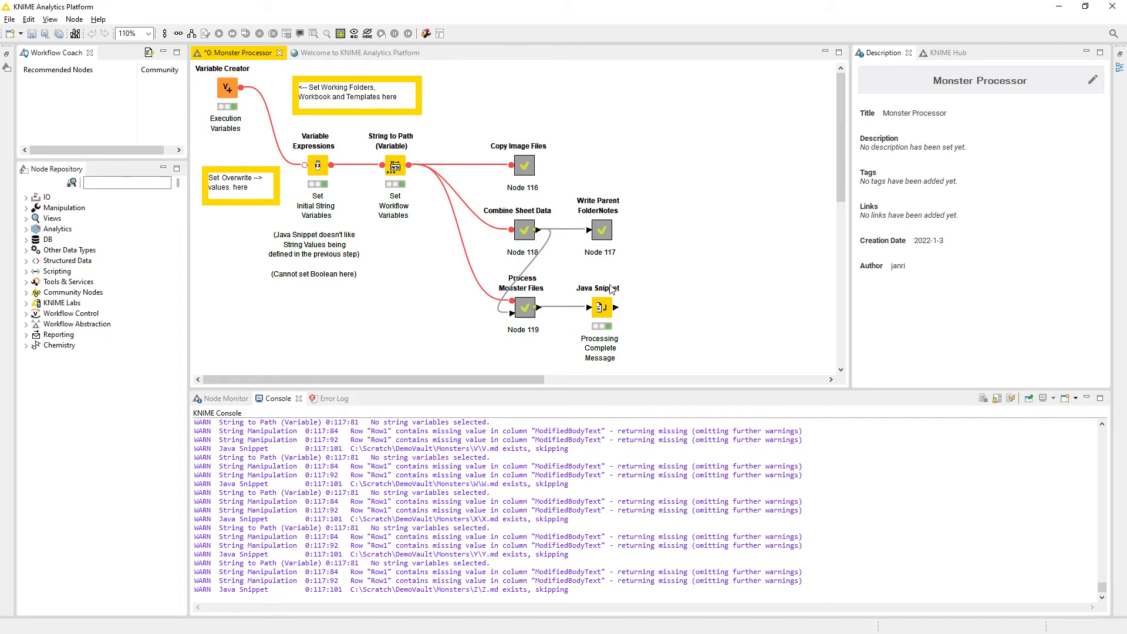
{"action": "left_click", "coordinate": [526, 308]}
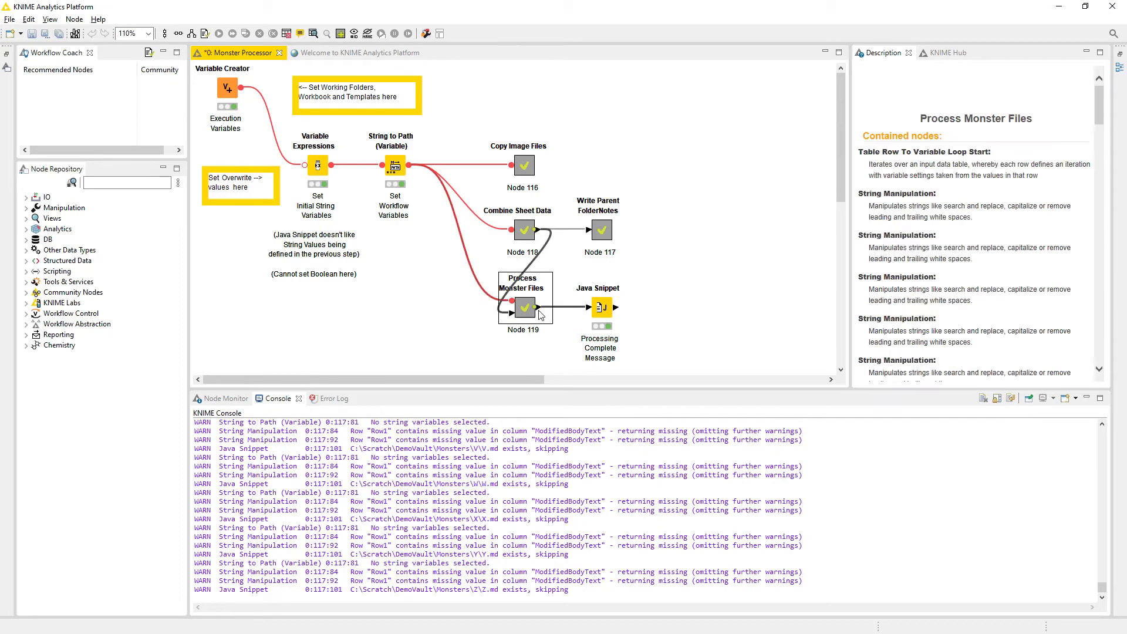
{"action": "left_click", "coordinate": [509, 225]}
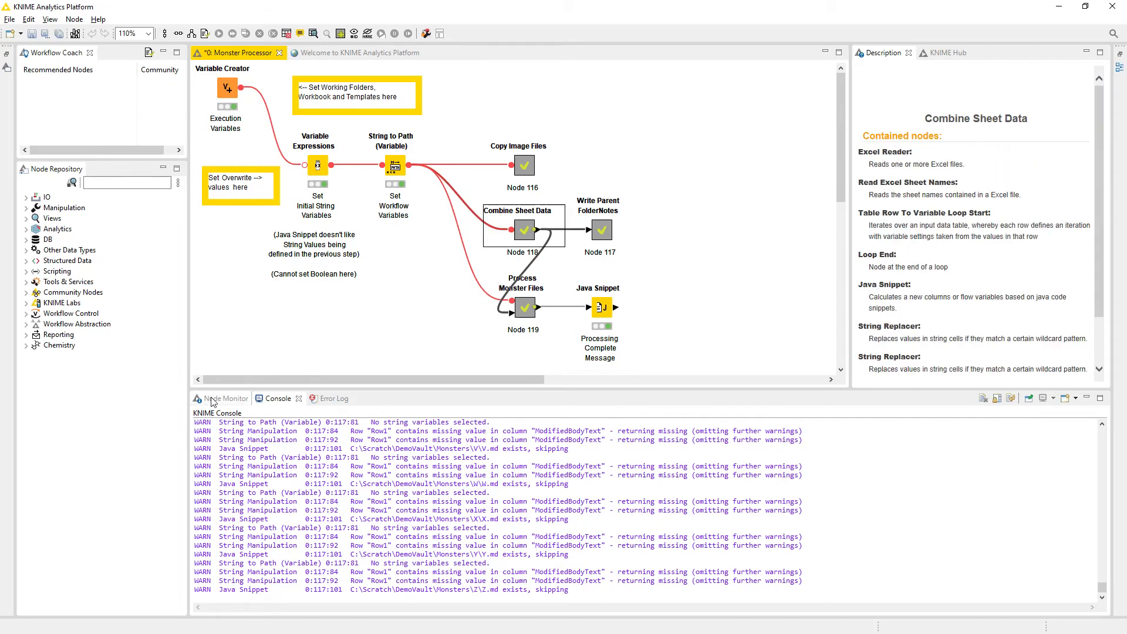
{"action": "left_click", "coordinate": [213, 399]}
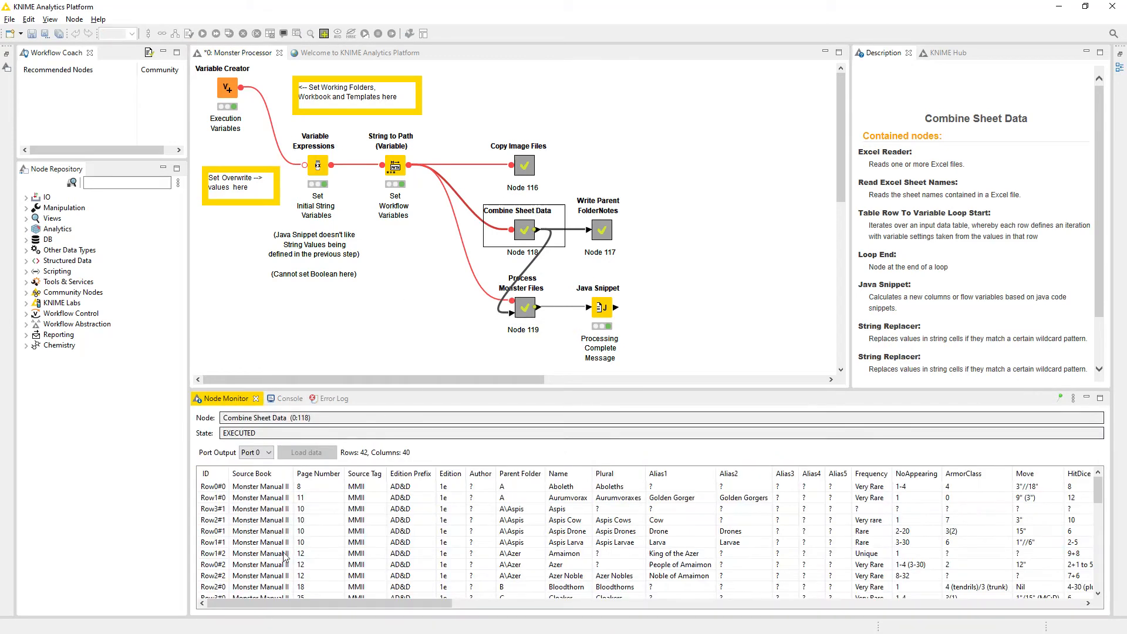
{"action": "left_click_drag", "start_coordinate": [317, 601], "coordinate": [1009, 584]}
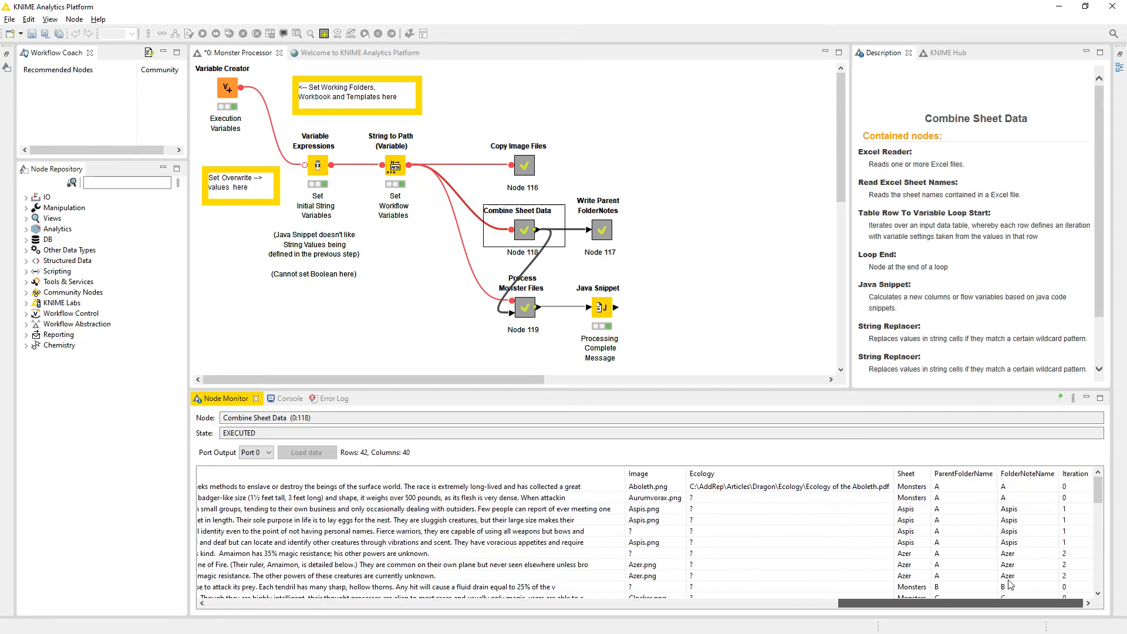
Open the contents of the Process Monster Files metanode and show the output of its Line Reader node
{"action": "left_click", "coordinate": [531, 310]}
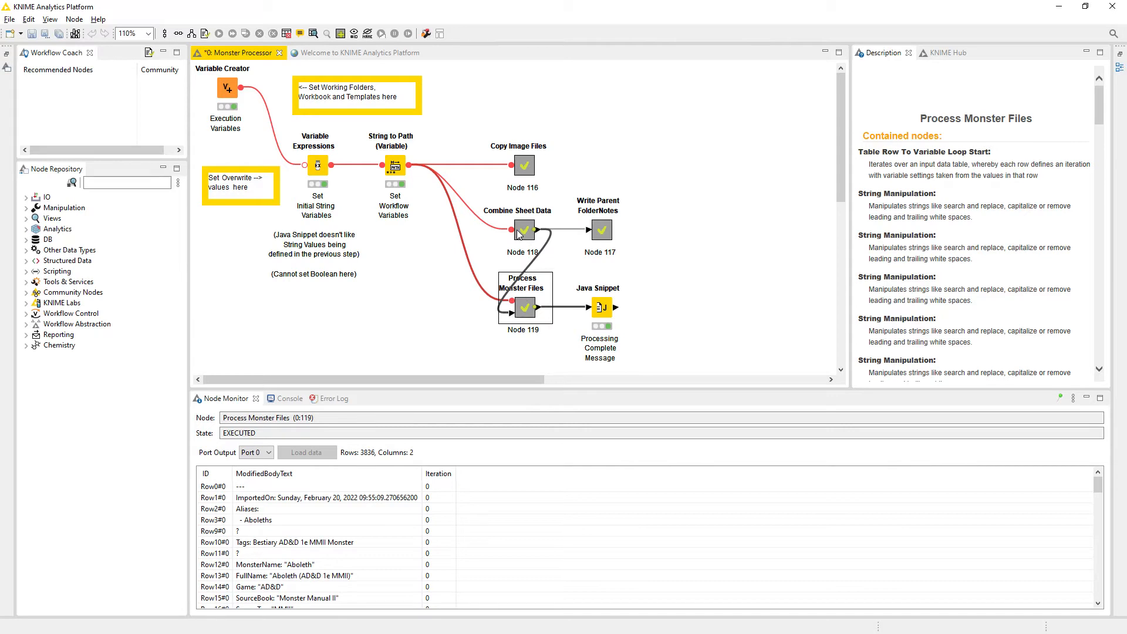
{"action": "double_click", "coordinate": [526, 308]}
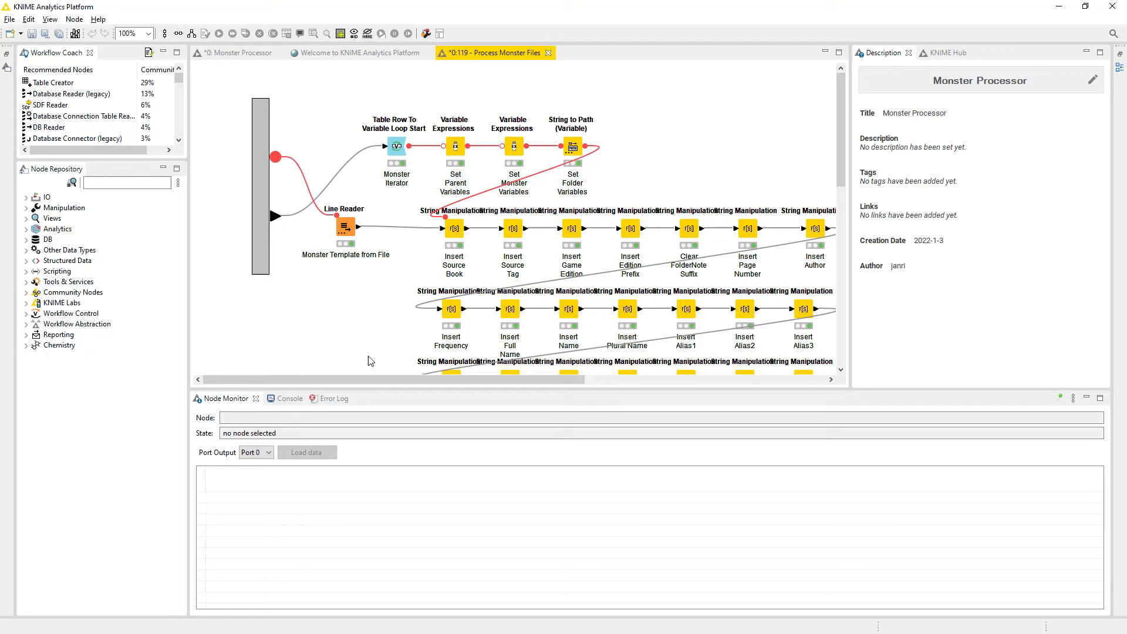
{"action": "left_click", "coordinate": [346, 231]}
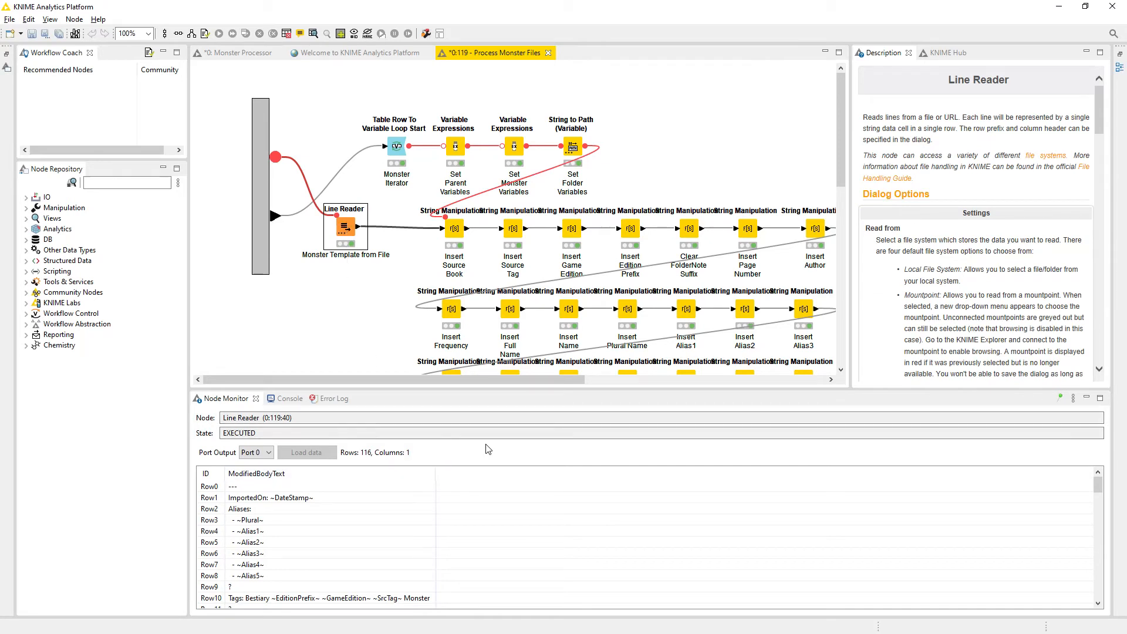
Open the Line Reader's configuration, widen the ModifiedBodyText preview column, read through the monster template lines, and close it without saving
{"action": "double_click", "coordinate": [346, 228]}
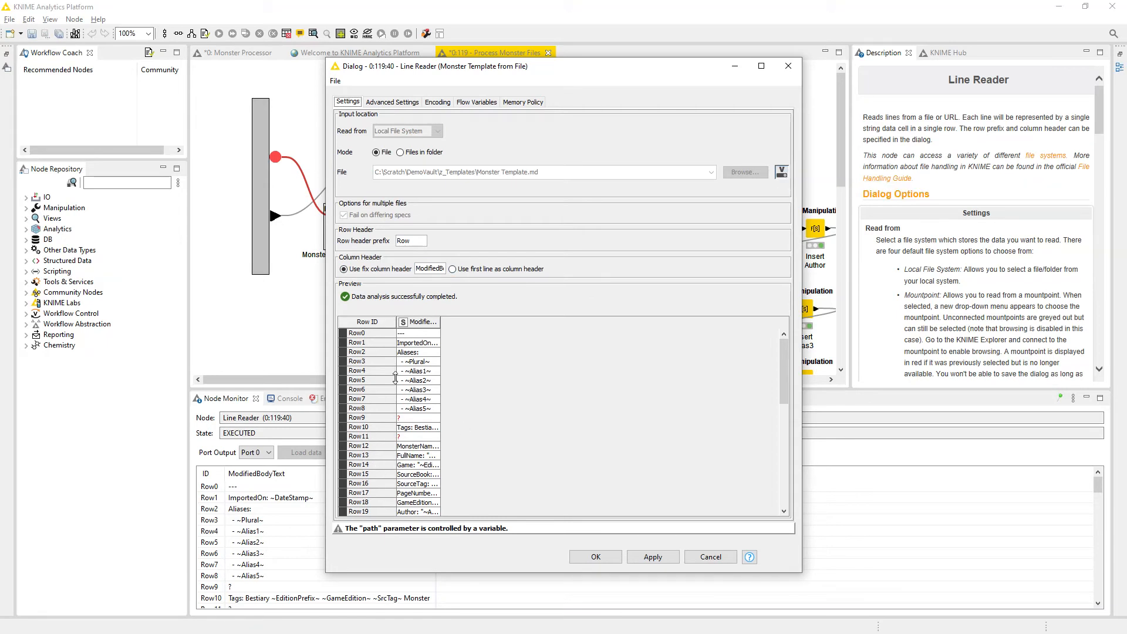
{"action": "left_click_drag", "start_coordinate": [440, 323], "coordinate": [756, 324]}
{"action": "scroll", "coordinate": [618, 453], "scroll_direction": "down", "scroll_amount": 8}
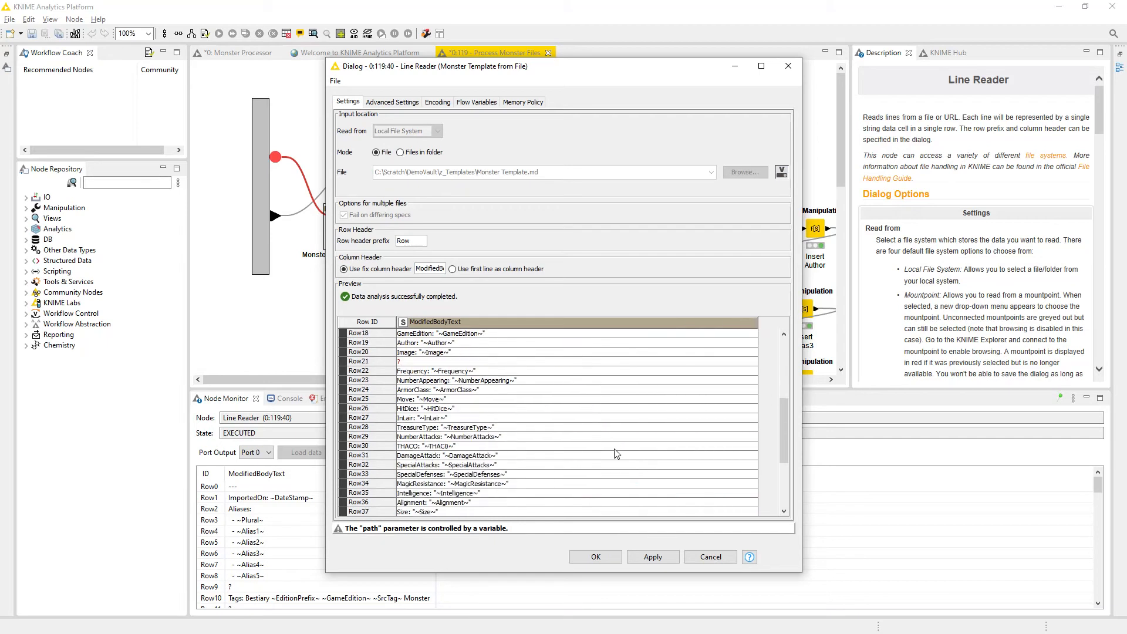
{"action": "scroll", "coordinate": [615, 453], "scroll_direction": "down", "scroll_amount": 12}
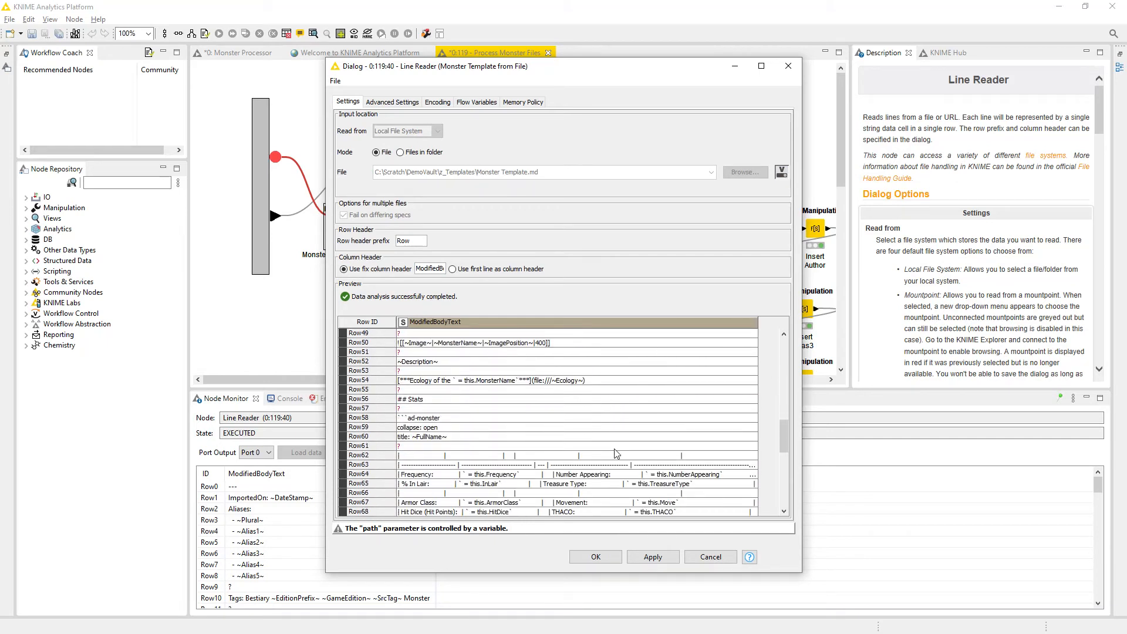
{"action": "scroll", "coordinate": [615, 453], "scroll_direction": "down", "scroll_amount": 7}
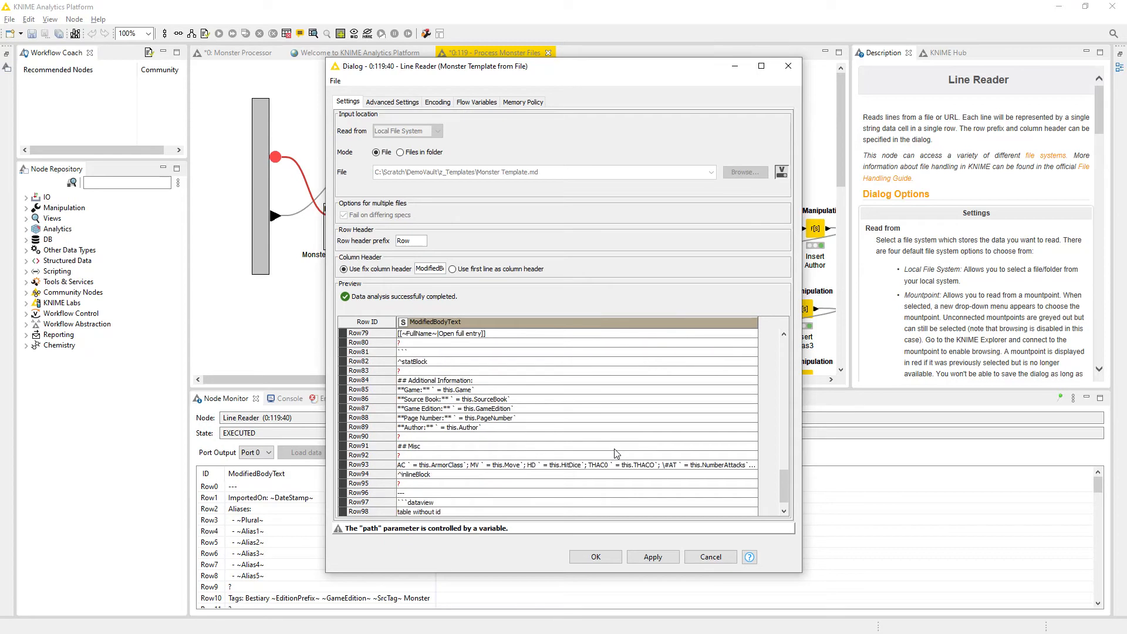
{"action": "scroll", "coordinate": [615, 454], "scroll_direction": "down", "scroll_amount": 5}
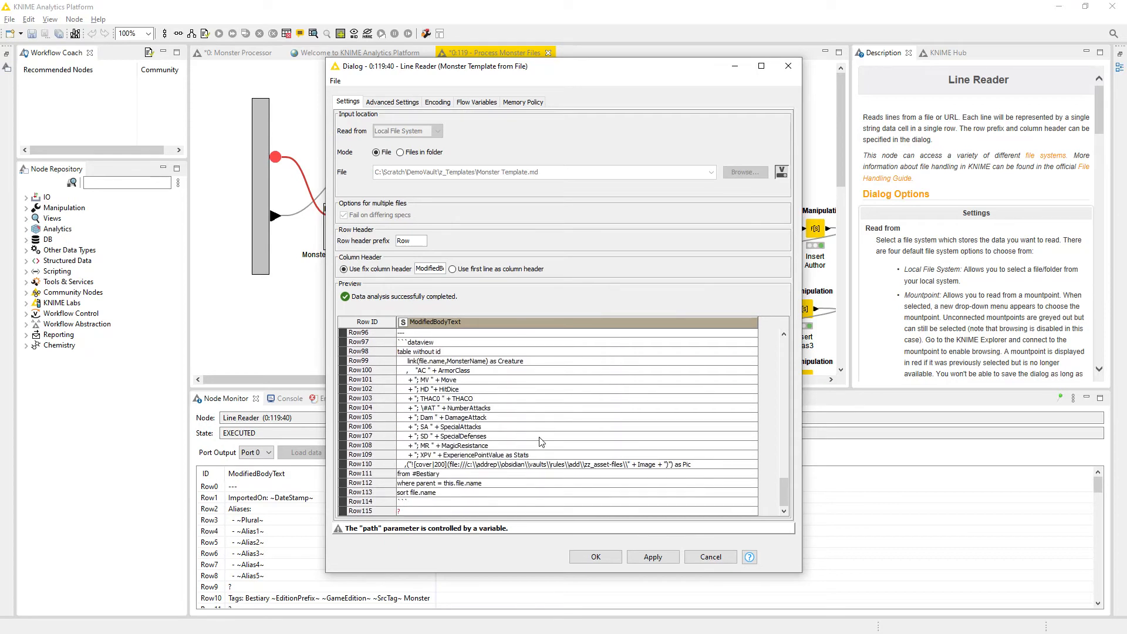
{"action": "scroll", "coordinate": [453, 405], "scroll_direction": "up", "scroll_amount": 10}
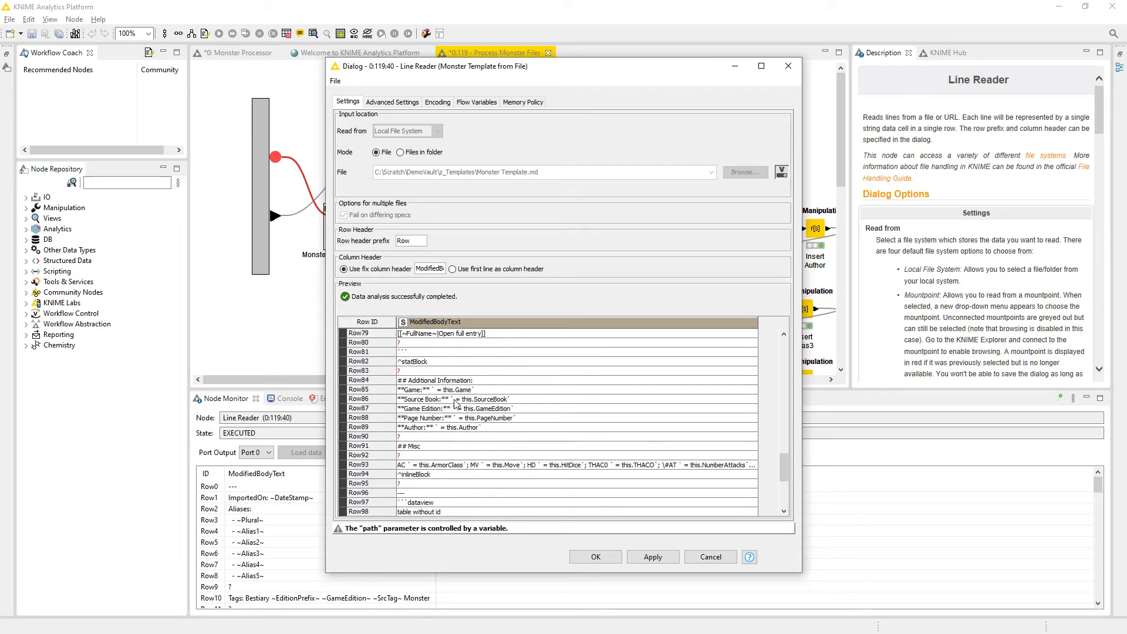
{"action": "scroll", "coordinate": [471, 421], "scroll_direction": "up", "scroll_amount": 3}
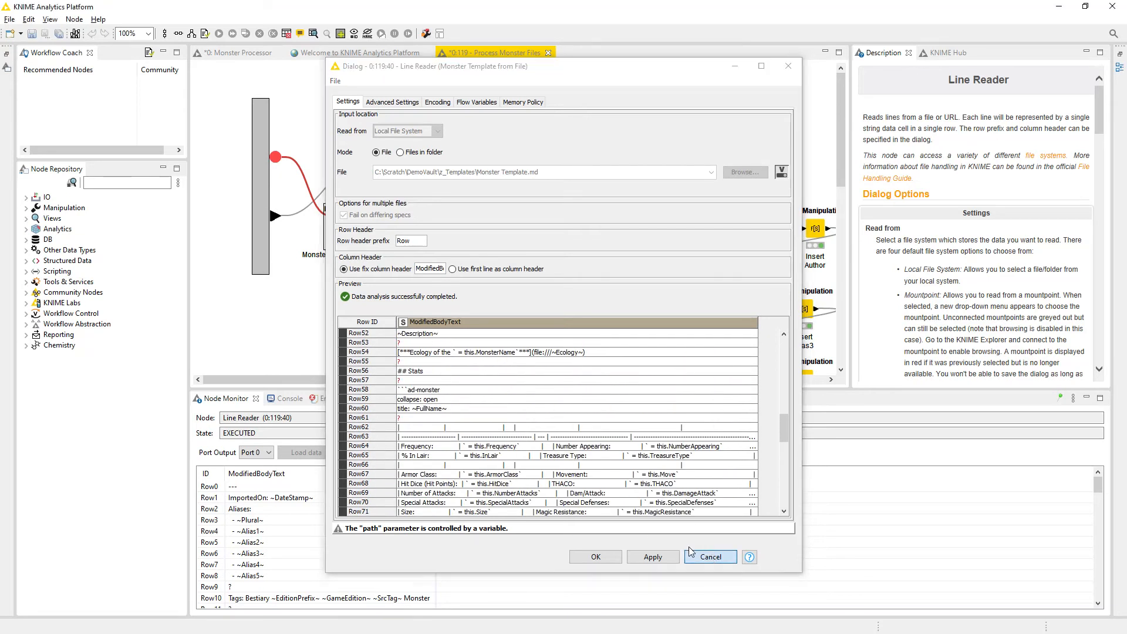
{"action": "left_click", "coordinate": [692, 553]}
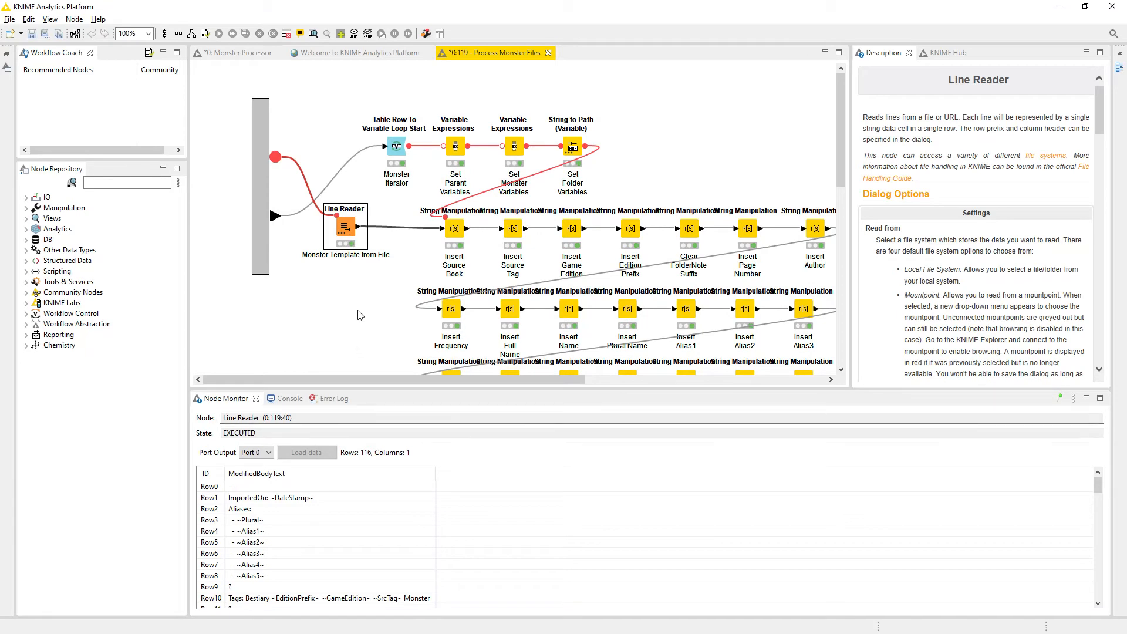
Show the console, select the Monster Iterator, then open the Set Parent Variables node's configuration and evaluate its TargetFolder expression
{"action": "left_click", "coordinate": [286, 399]}
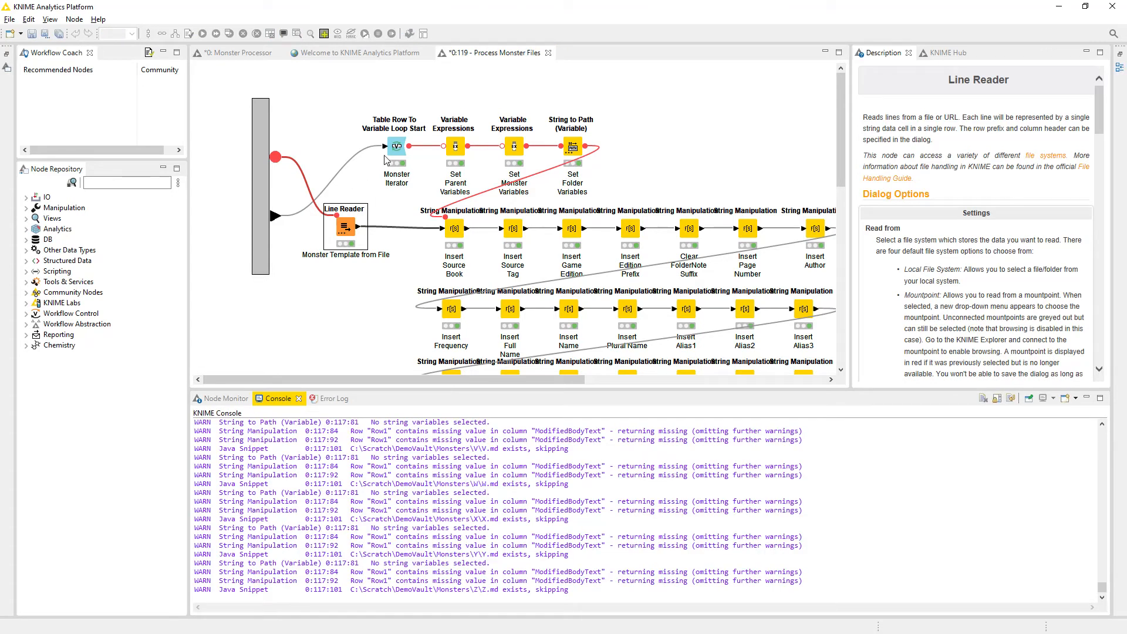
{"action": "left_click", "coordinate": [395, 154]}
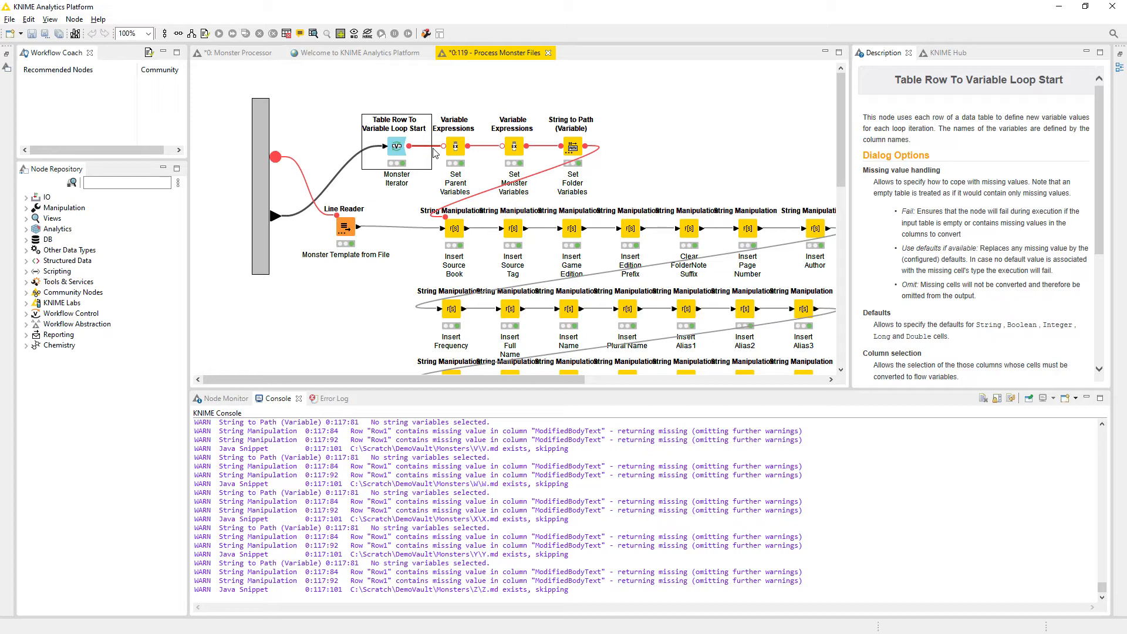
{"action": "left_click", "coordinate": [456, 147]}
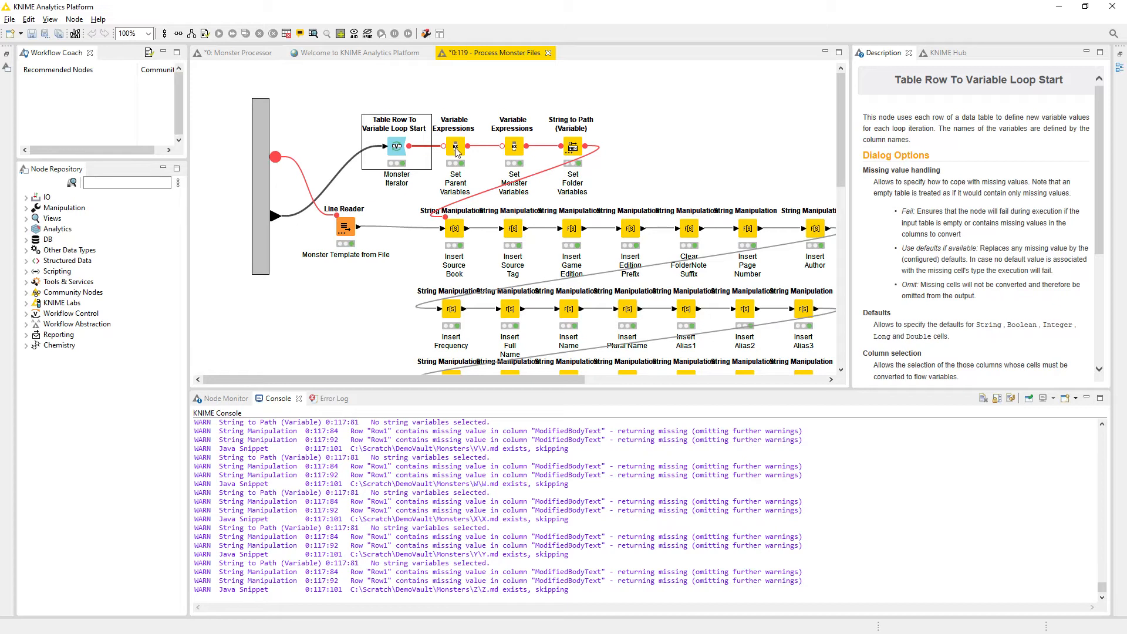
{"action": "double_click", "coordinate": [456, 147]}
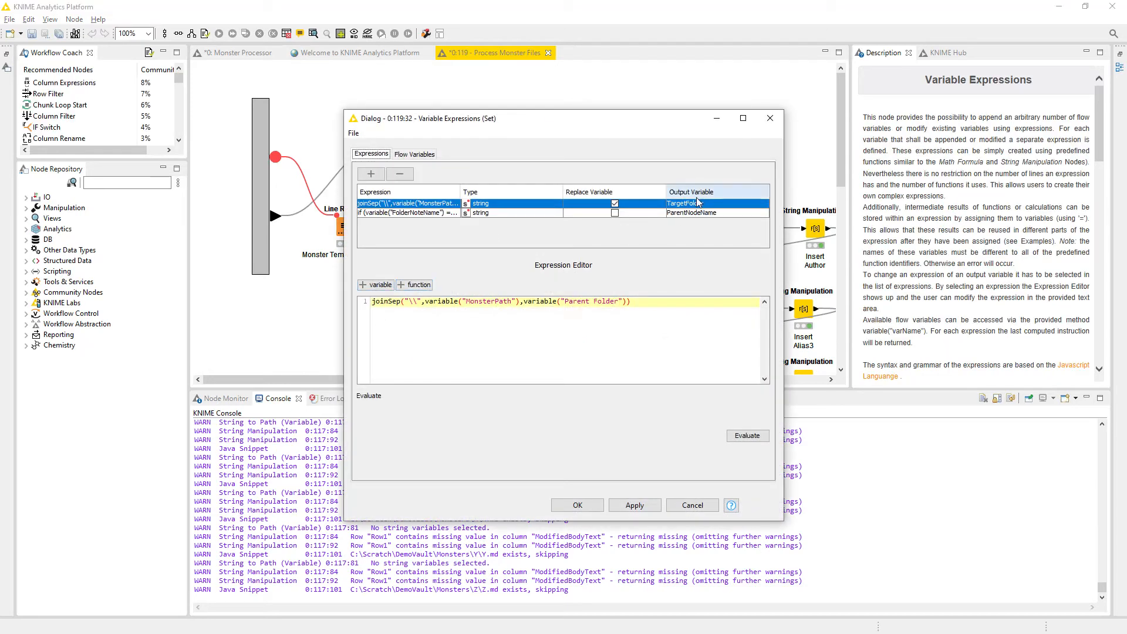
{"action": "left_click", "coordinate": [706, 214]}
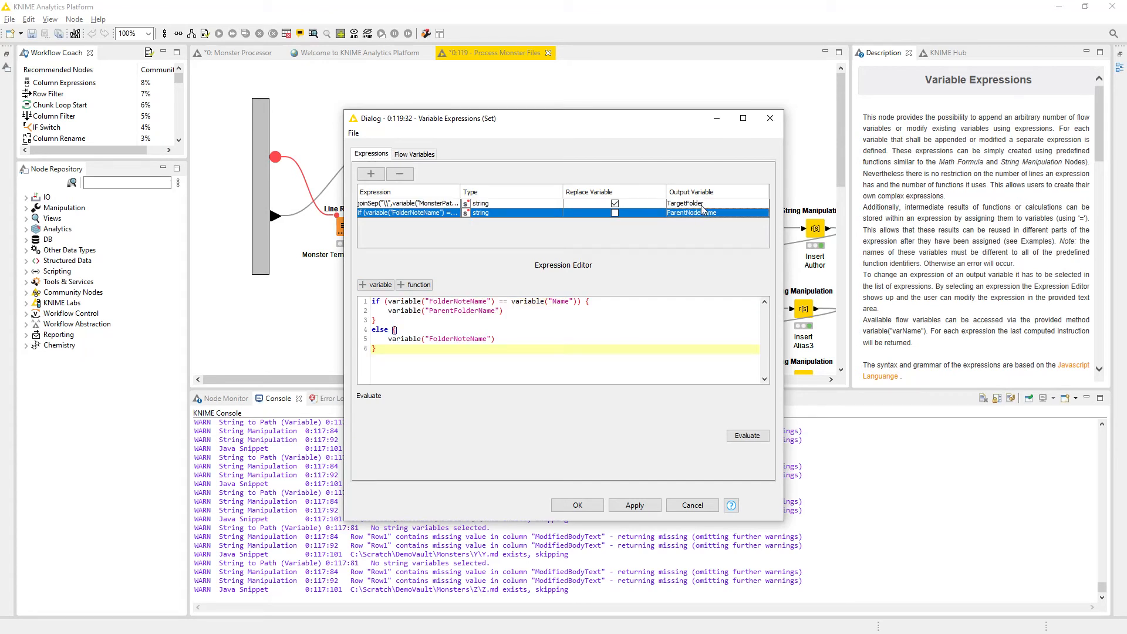
{"action": "left_click", "coordinate": [702, 204]}
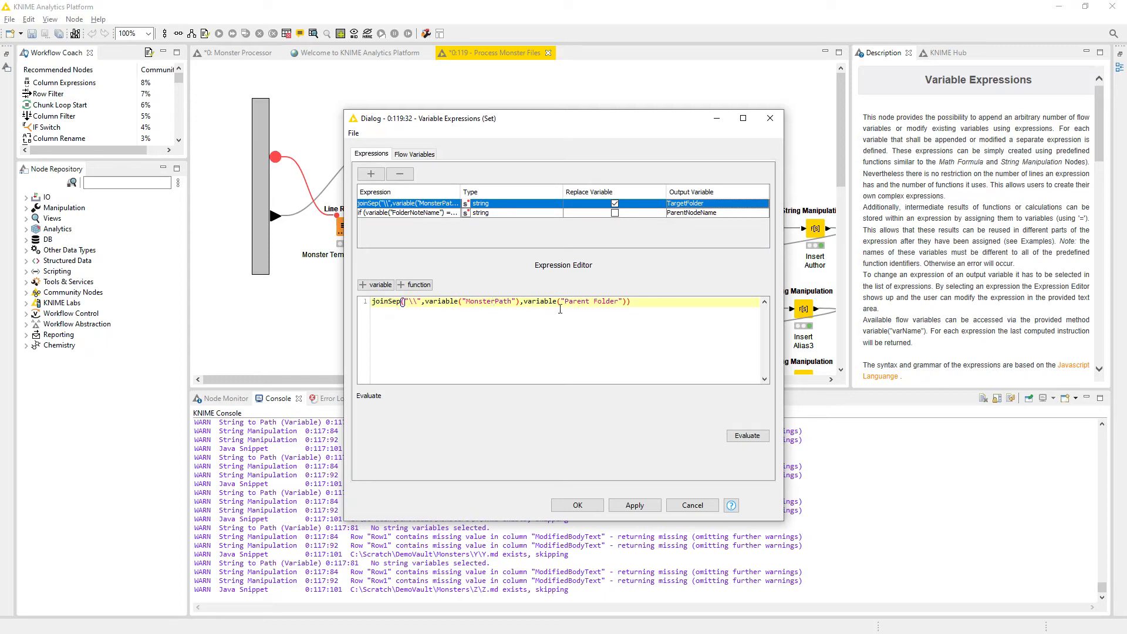
{"action": "left_click", "coordinate": [745, 437]}
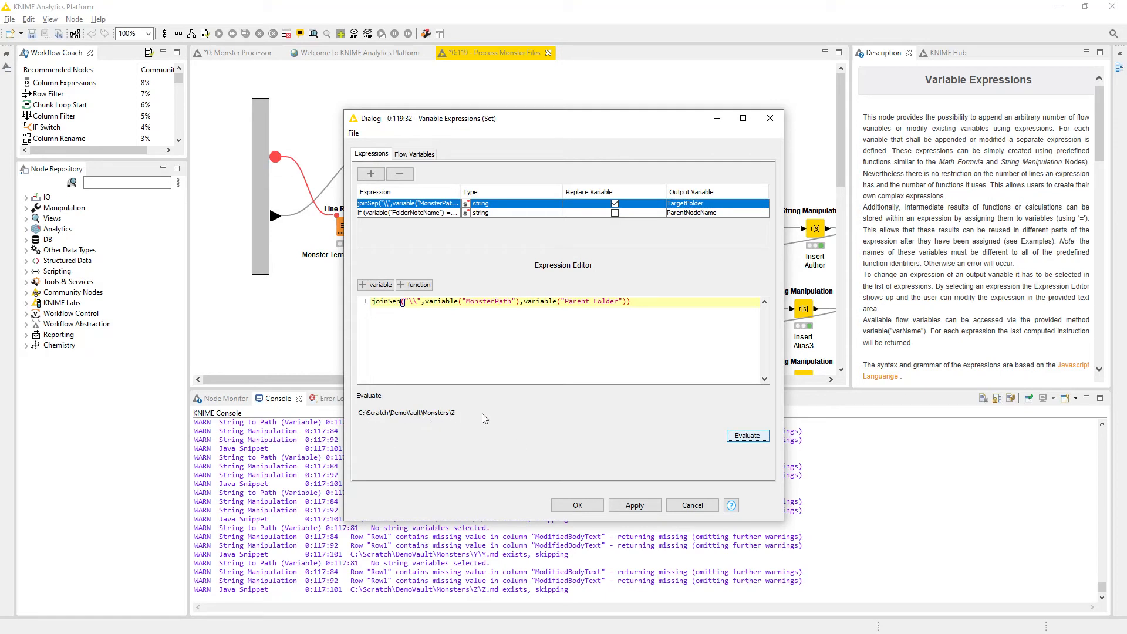
{"action": "left_click_drag", "start_coordinate": [462, 120], "coordinate": [601, 97]}
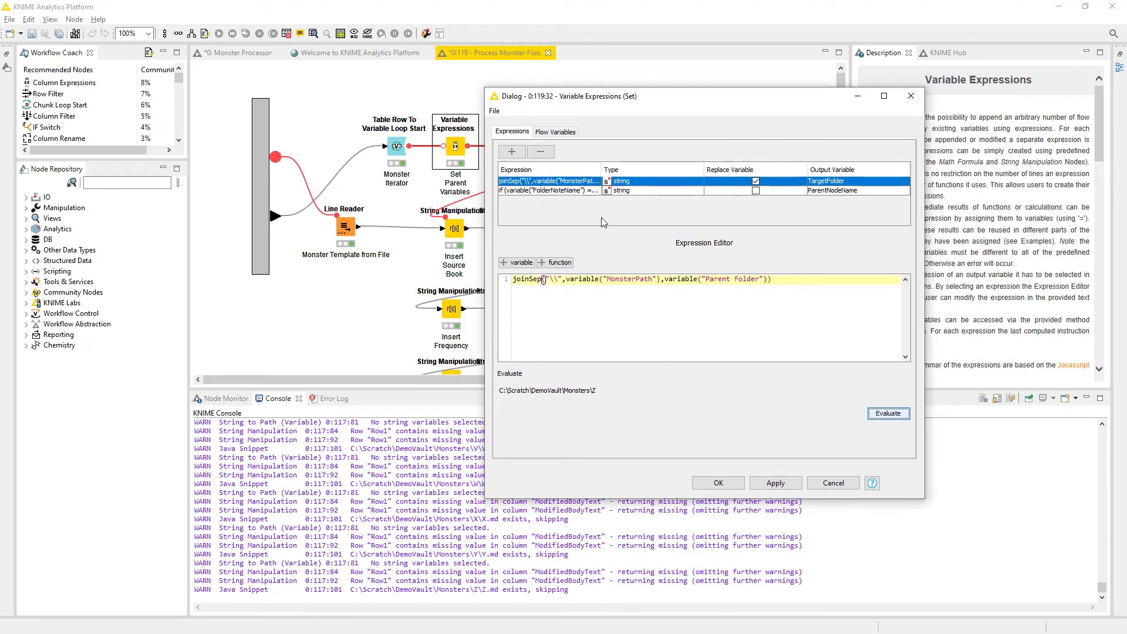
Examine the if/else expression for ParentNodeName, focusing on the comparison of FolderNoteName with Name
{"action": "left_click", "coordinate": [623, 191]}
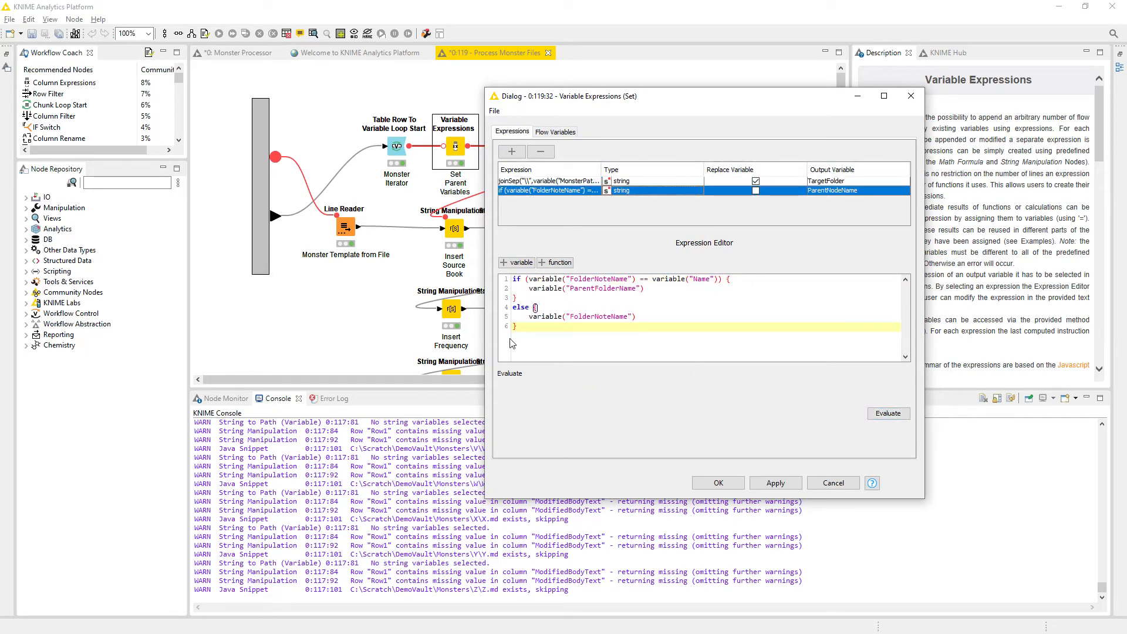
{"action": "left_click_drag", "start_coordinate": [604, 279], "coordinate": [724, 286]}
{"action": "left_click", "coordinate": [743, 280]}
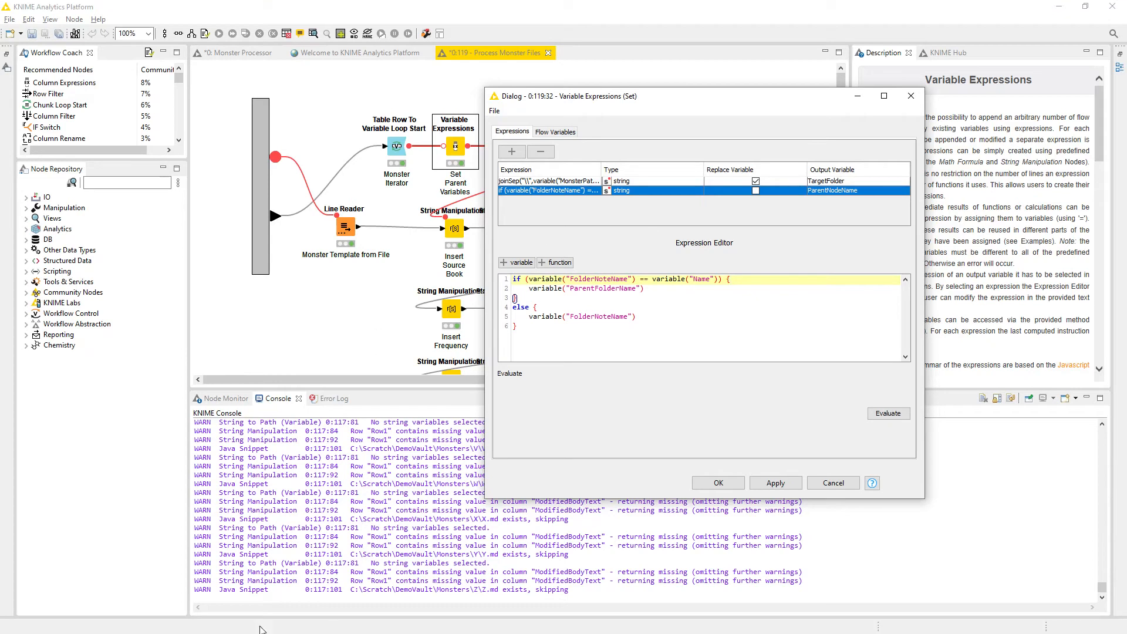
Switch to the Demo1.xlsx workbook in Excel and show its Dragon sheet
{"action": "key", "text": "super"}
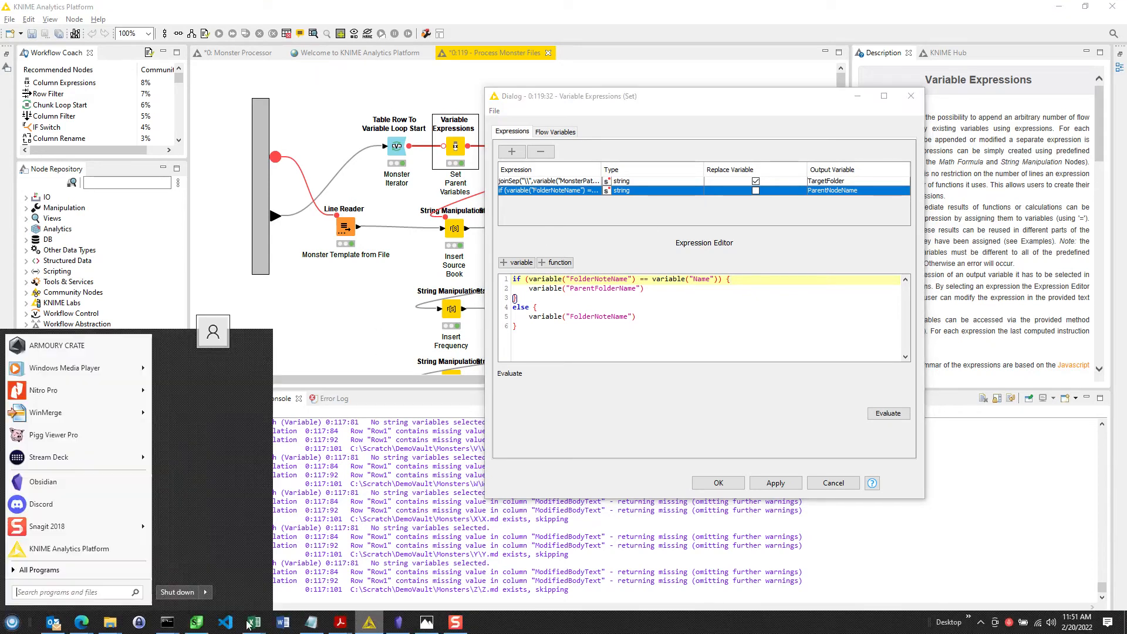
{"action": "left_click", "coordinate": [251, 623]}
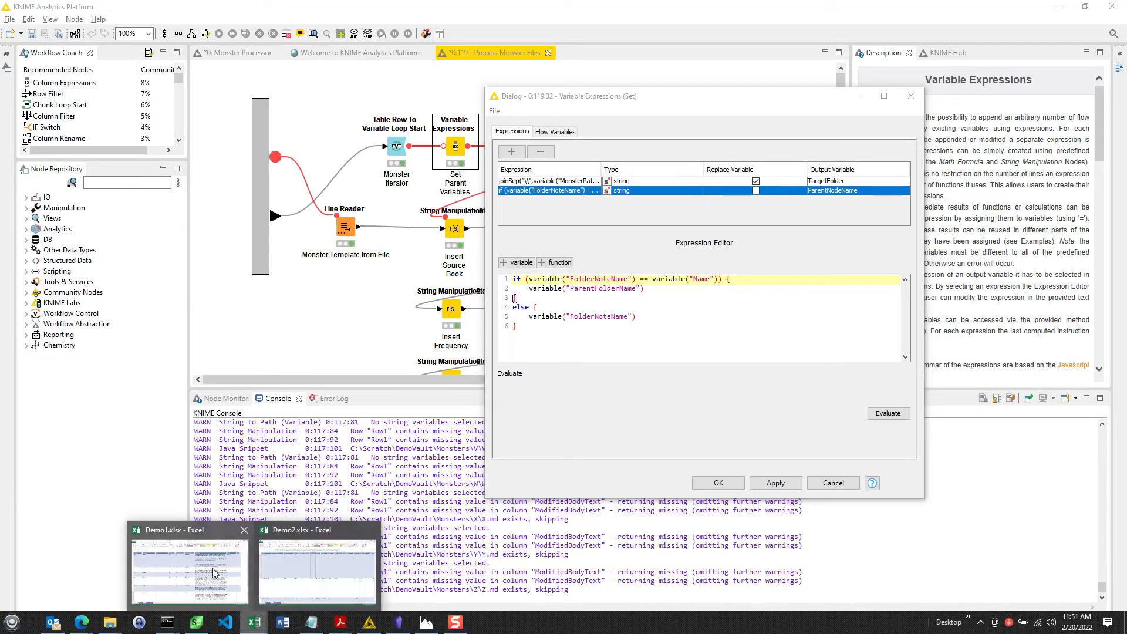
{"action": "left_click", "coordinate": [214, 573]}
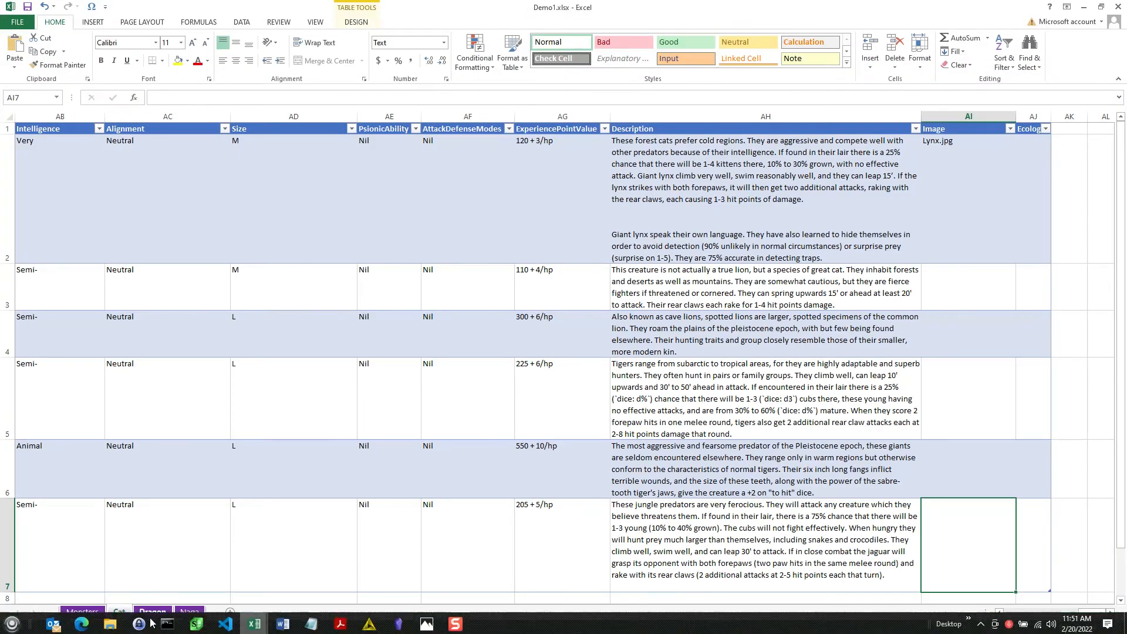
{"action": "left_click", "coordinate": [152, 611]}
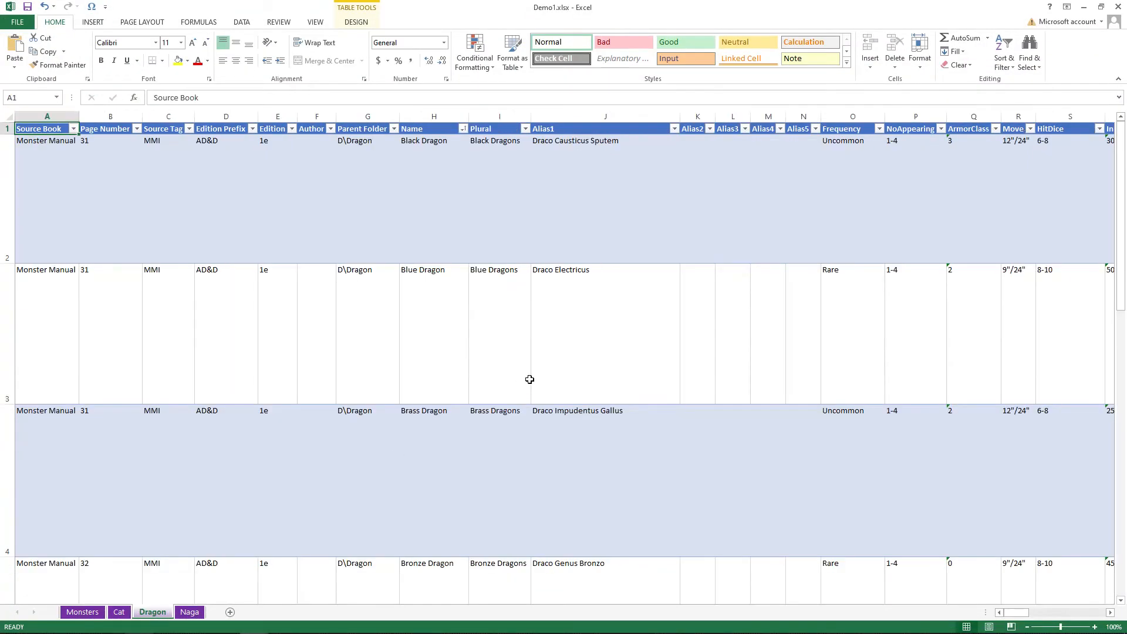
Locate the general Dragon entry in the Name column of the Dragon sheet and select a cell in its row
{"action": "left_click", "coordinate": [528, 379]}
{"action": "scroll", "coordinate": [462, 402], "scroll_direction": "down", "scroll_amount": 3}
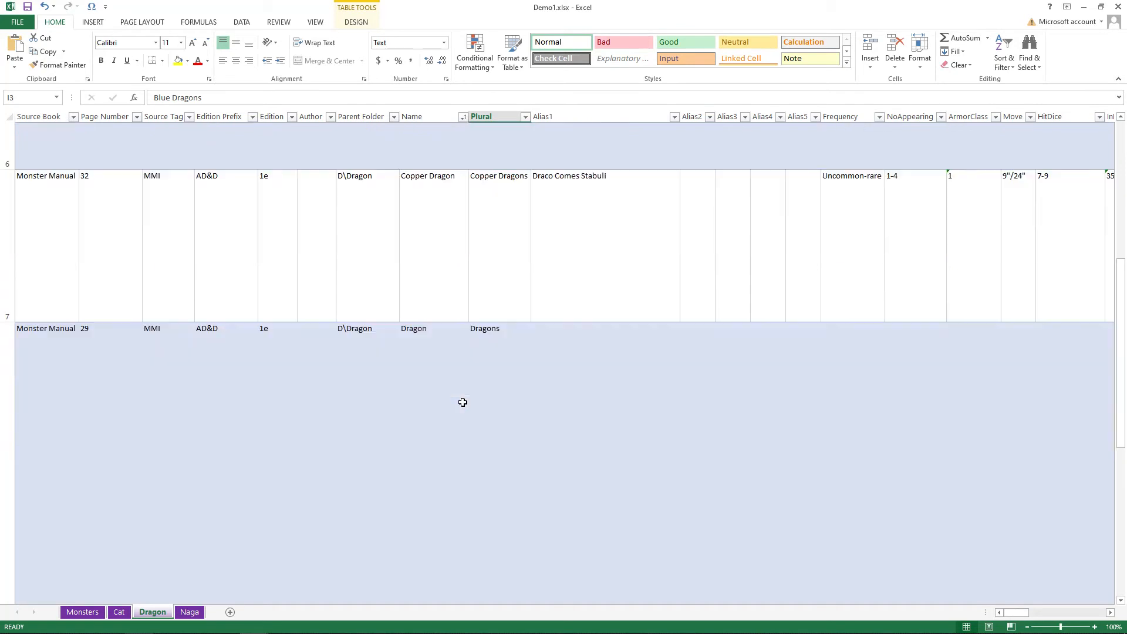
{"action": "scroll", "coordinate": [463, 402], "scroll_direction": "down", "scroll_amount": 1}
{"action": "left_click", "coordinate": [444, 343]}
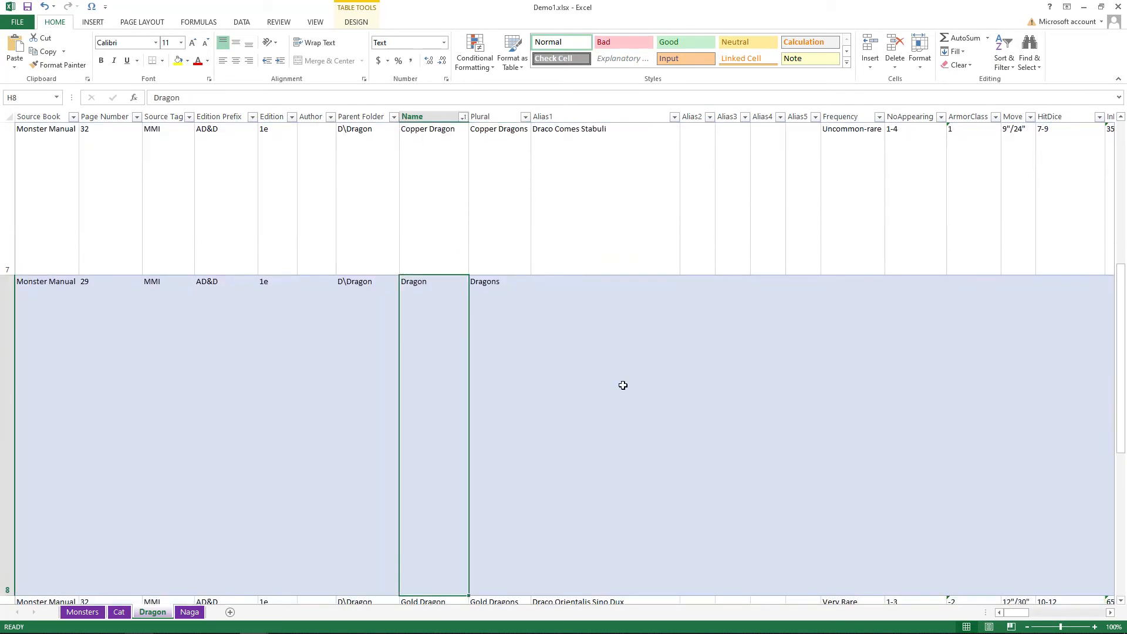
{"action": "key", "text": "Down"}
{"action": "left_click", "coordinate": [491, 410]}
Move along the general Dragon row through the stat columns and examine its Description text
{"action": "key", "text": "Right"}
{"action": "key", "text": "Right"}
{"action": "key", "text": "Right"}
{"action": "key", "text": "Right"}
{"action": "key", "text": "Right"}
{"action": "key", "text": "Right"}
{"action": "key", "text": "Right"}
{"action": "key", "text": "Right"}
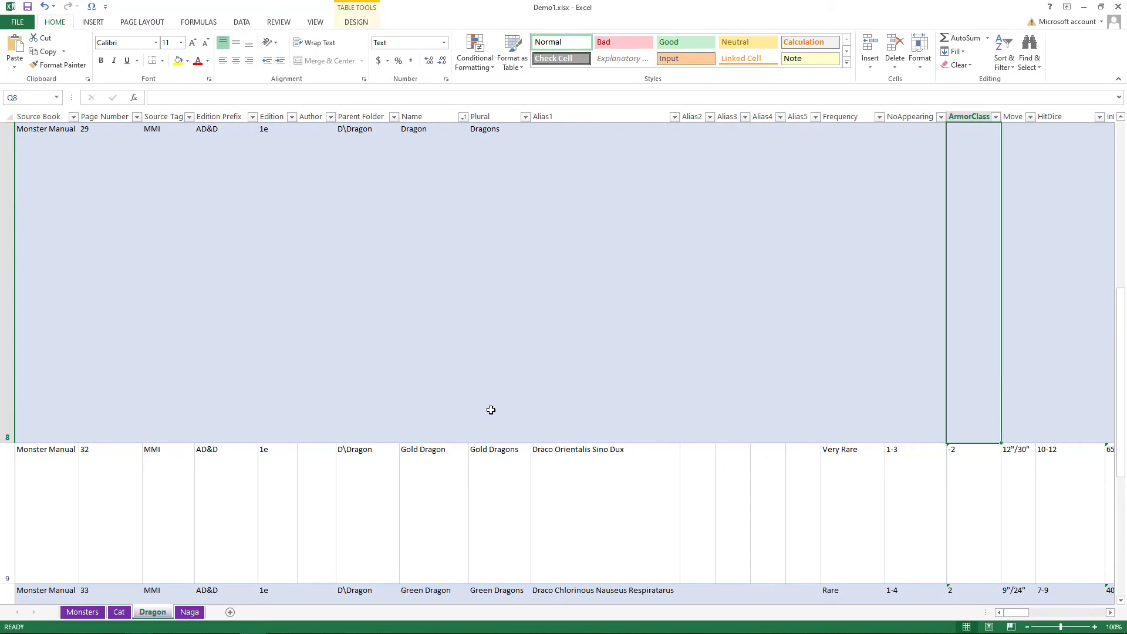
{"action": "key", "text": "ctrl+Right"}
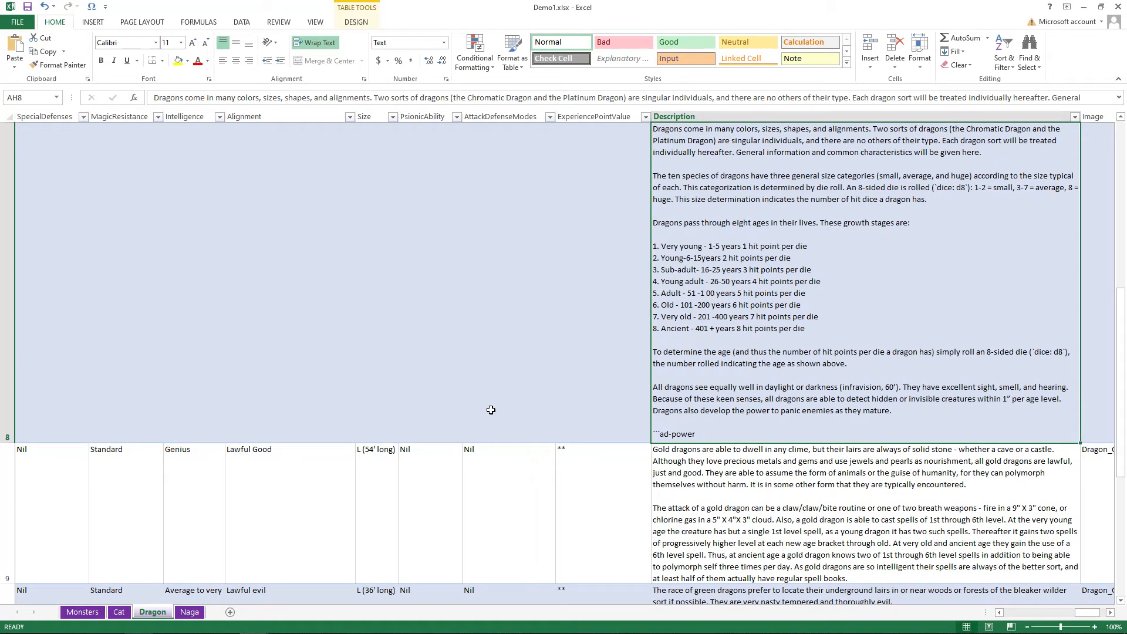
{"action": "key", "text": "Left"}
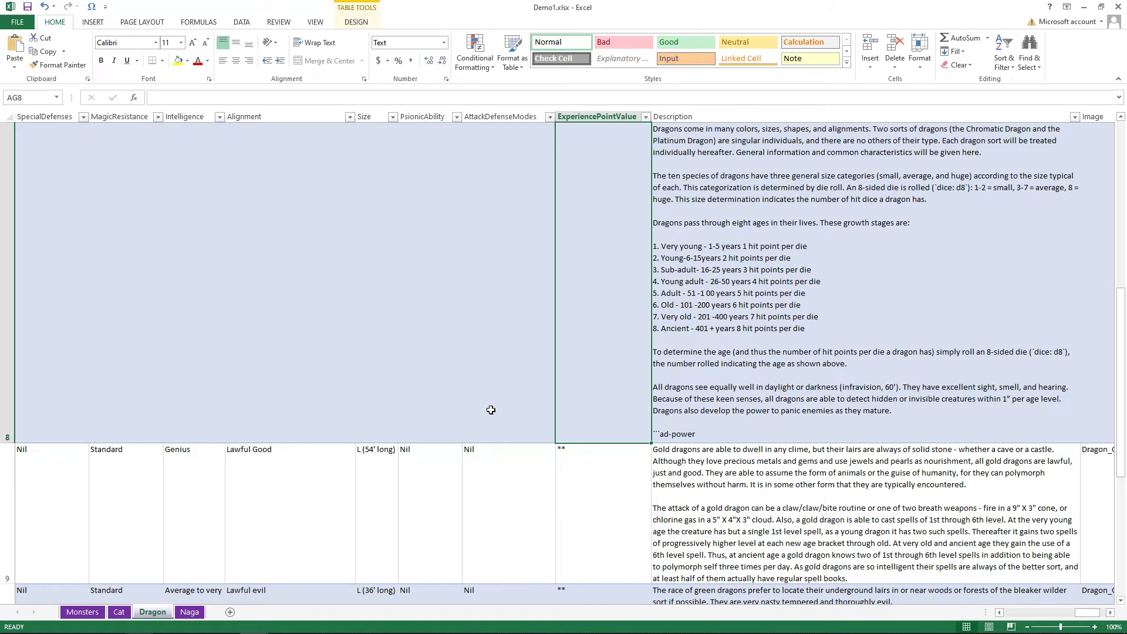
Return to KNIME from the Excel workbook and close the Set Parent Variables configuration without applying changes
{"action": "left_click", "coordinate": [1083, 7]}
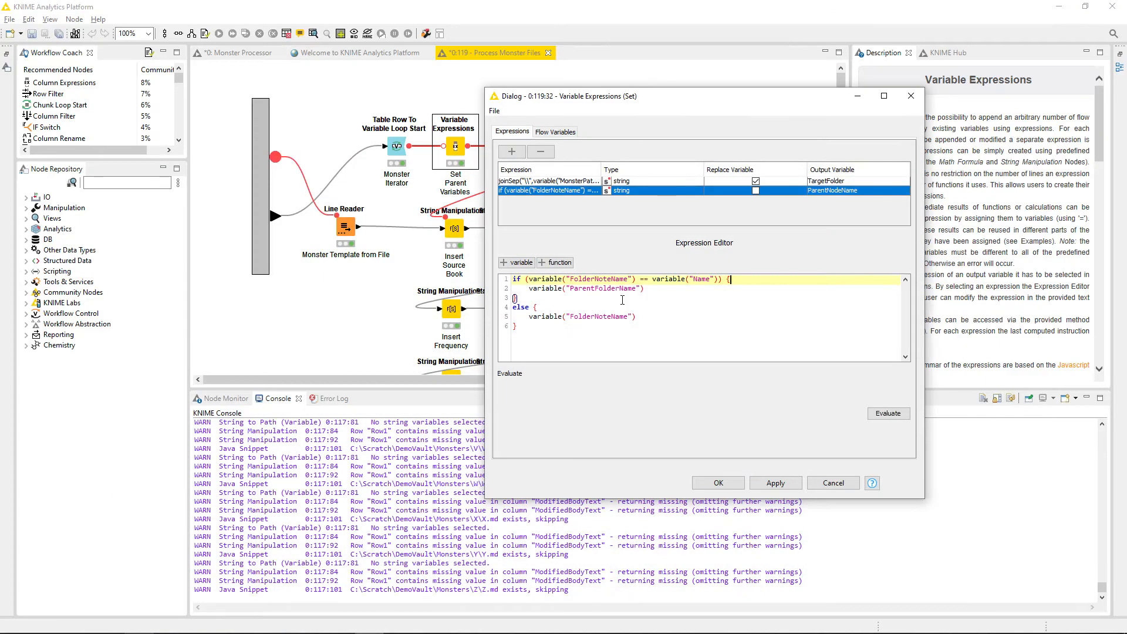
{"action": "left_click", "coordinate": [833, 482]}
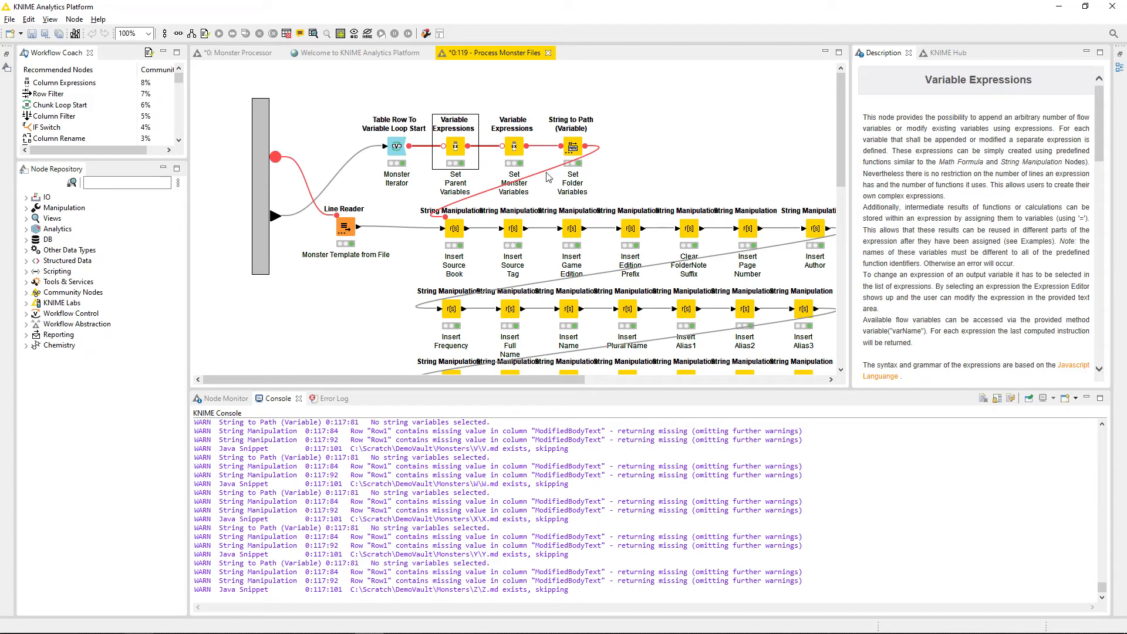
Open the Set Monster Variables node's configuration, enlarge it to read the Full Name expression, and evaluate that expression
{"action": "left_click", "coordinate": [517, 159]}
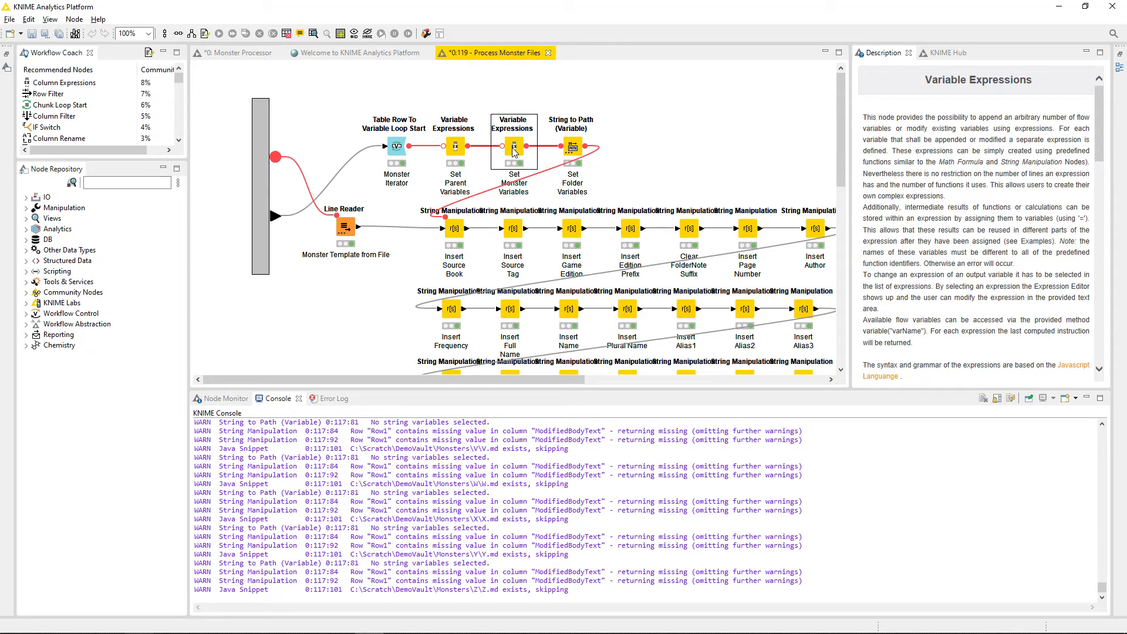
{"action": "double_click", "coordinate": [513, 151]}
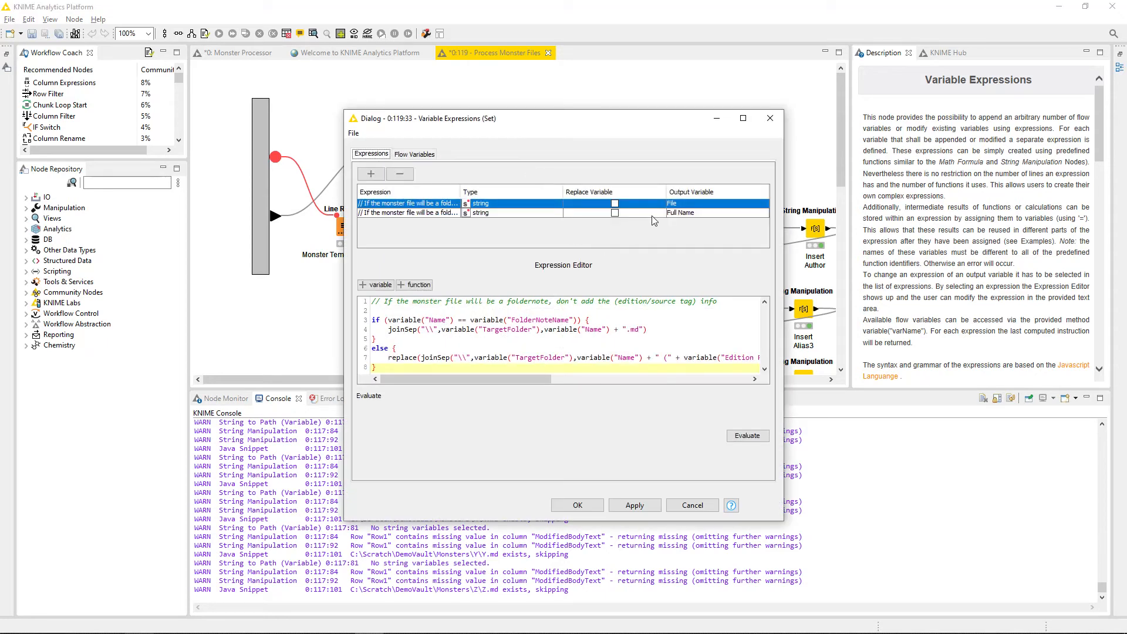
{"action": "left_click", "coordinate": [686, 214]}
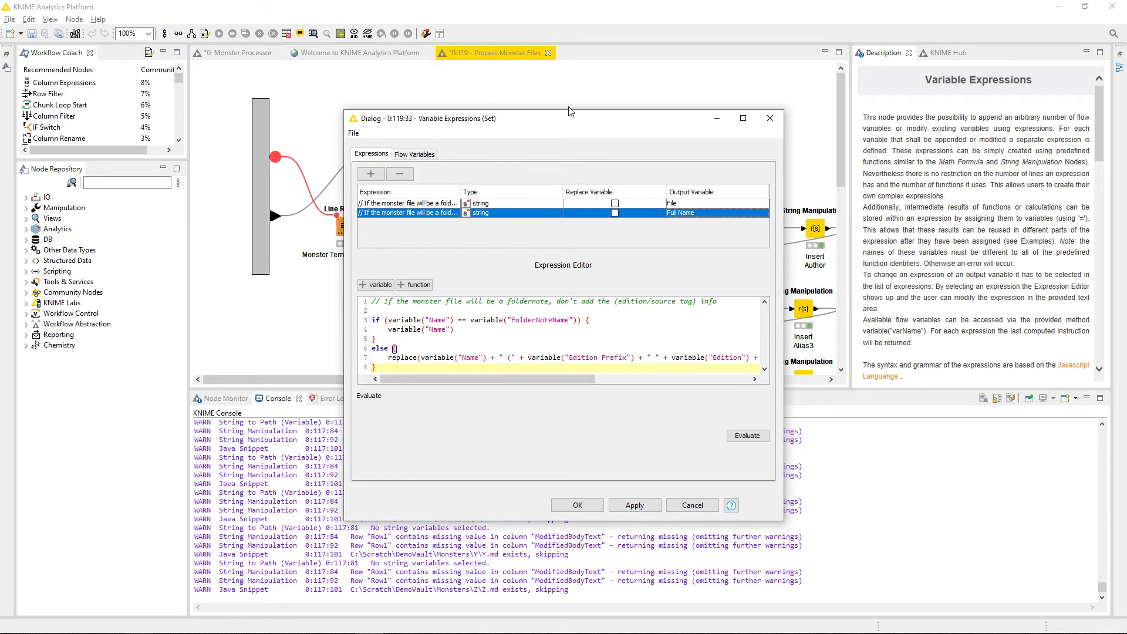
{"action": "left_click_drag", "start_coordinate": [585, 120], "coordinate": [513, 52]}
{"action": "left_click_drag", "start_coordinate": [710, 454], "coordinate": [831, 574]}
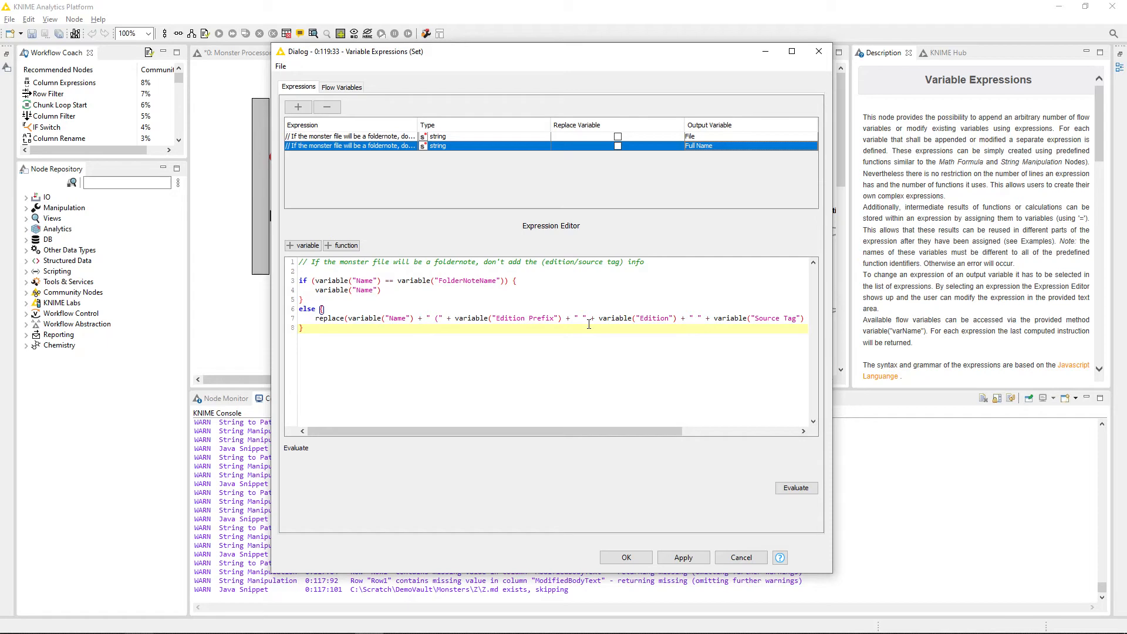
{"action": "left_click", "coordinate": [796, 489]}
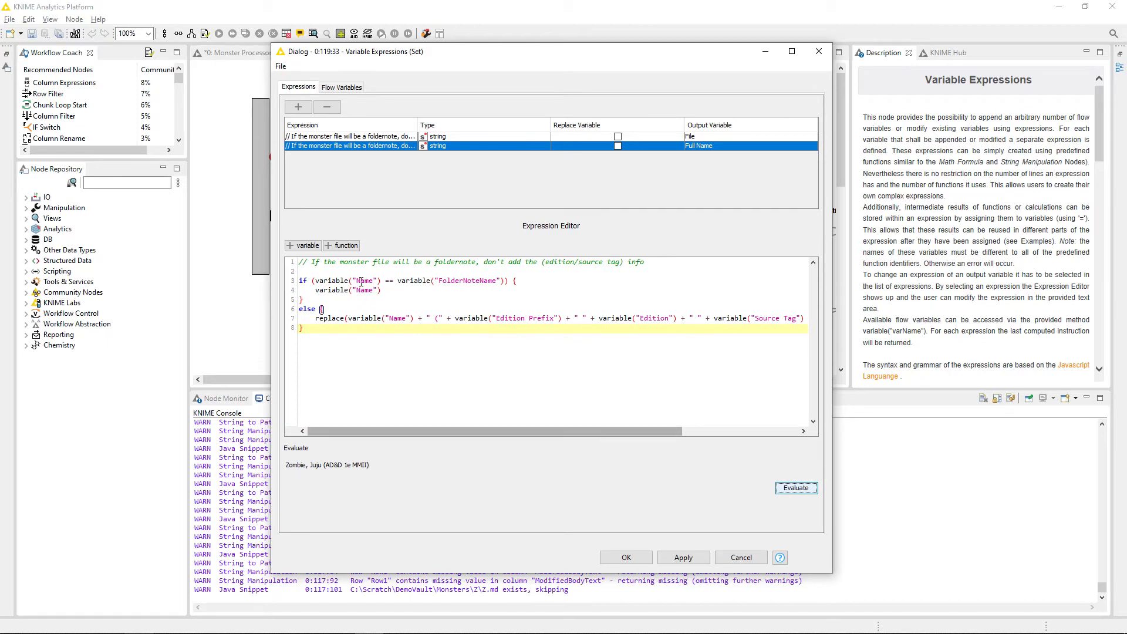
Evaluate the File expression of the Set Monster Variables node and close its configuration without applying changes
{"action": "left_click", "coordinate": [534, 137]}
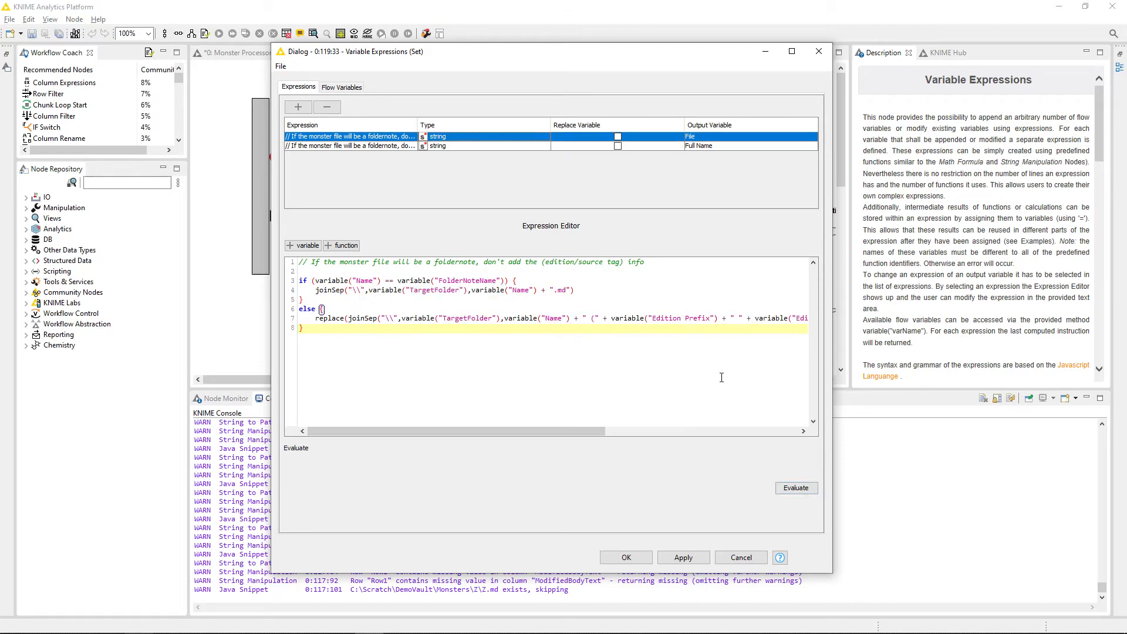
{"action": "left_click", "coordinate": [811, 493]}
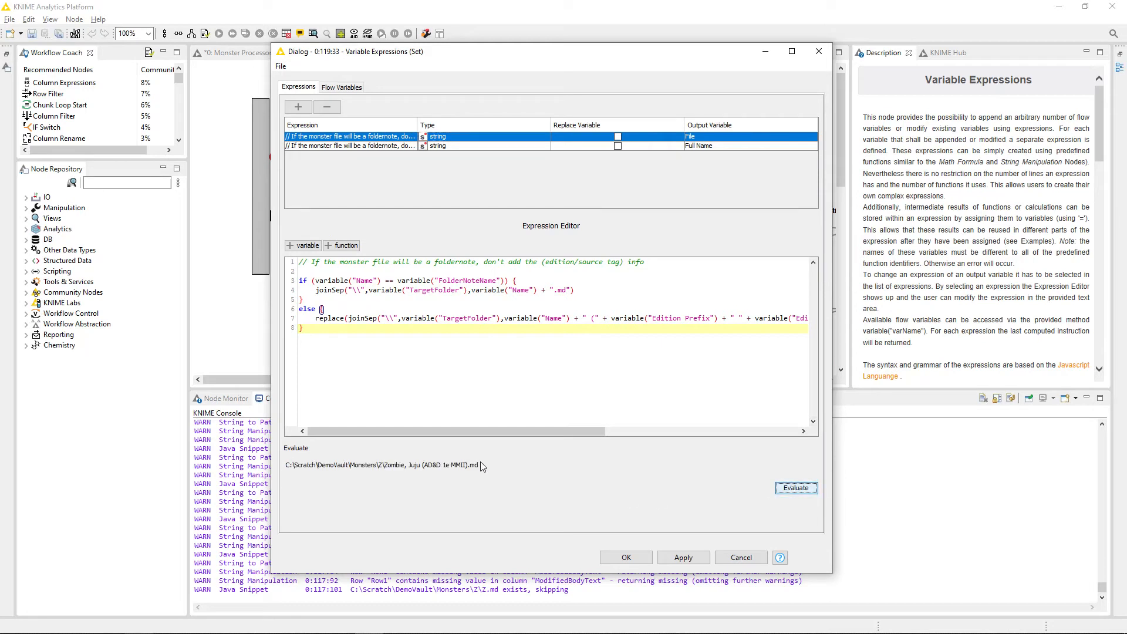
{"action": "left_click", "coordinate": [741, 557]}
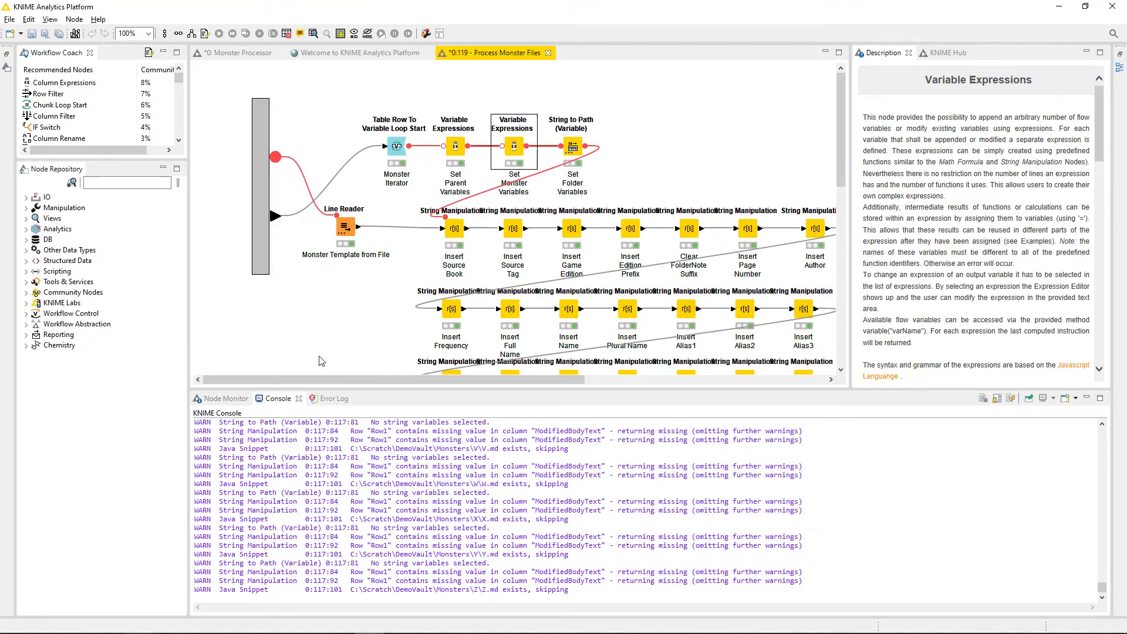
Review which variables the Set Folder Variables node converts to paths, leaving its settings unchanged
{"action": "left_click", "coordinate": [574, 148]}
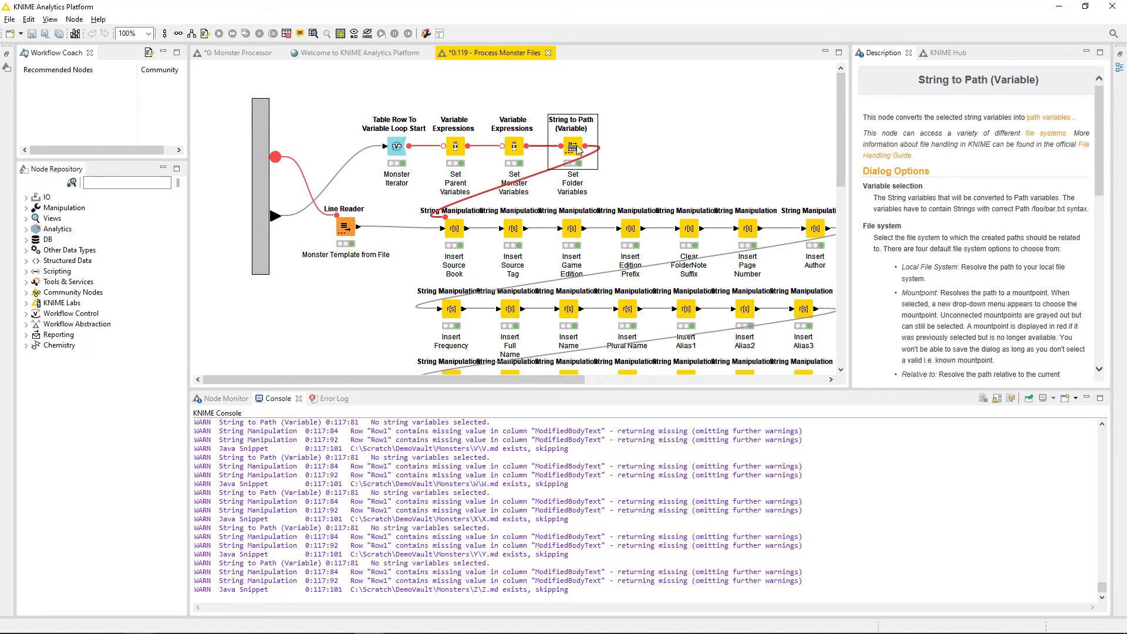
{"action": "double_click", "coordinate": [577, 150]}
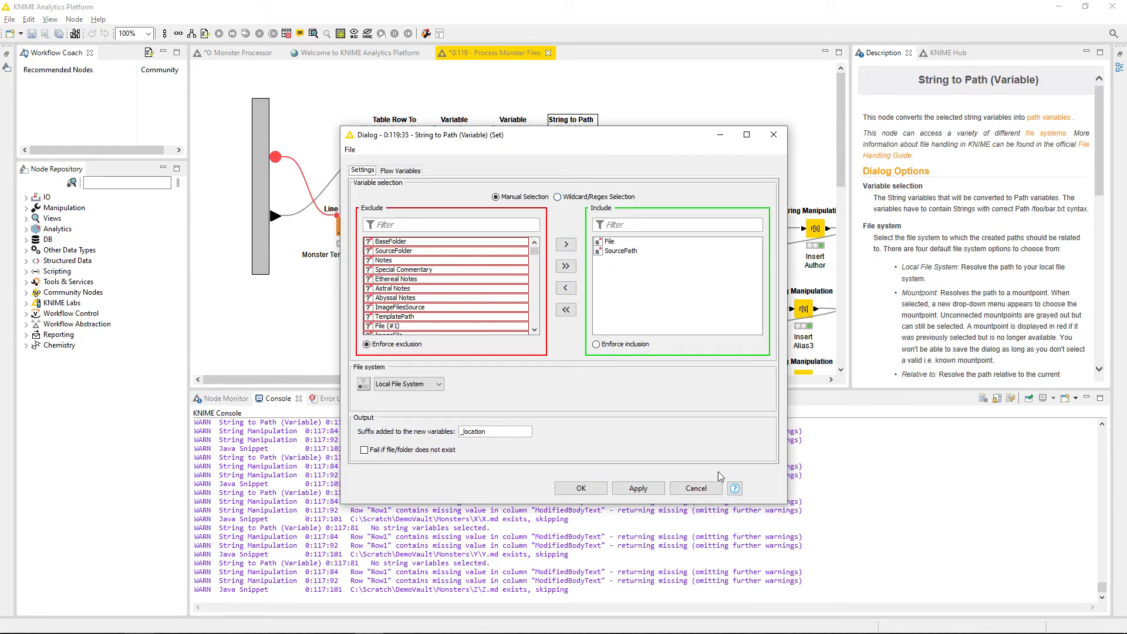
{"action": "left_click", "coordinate": [696, 488]}
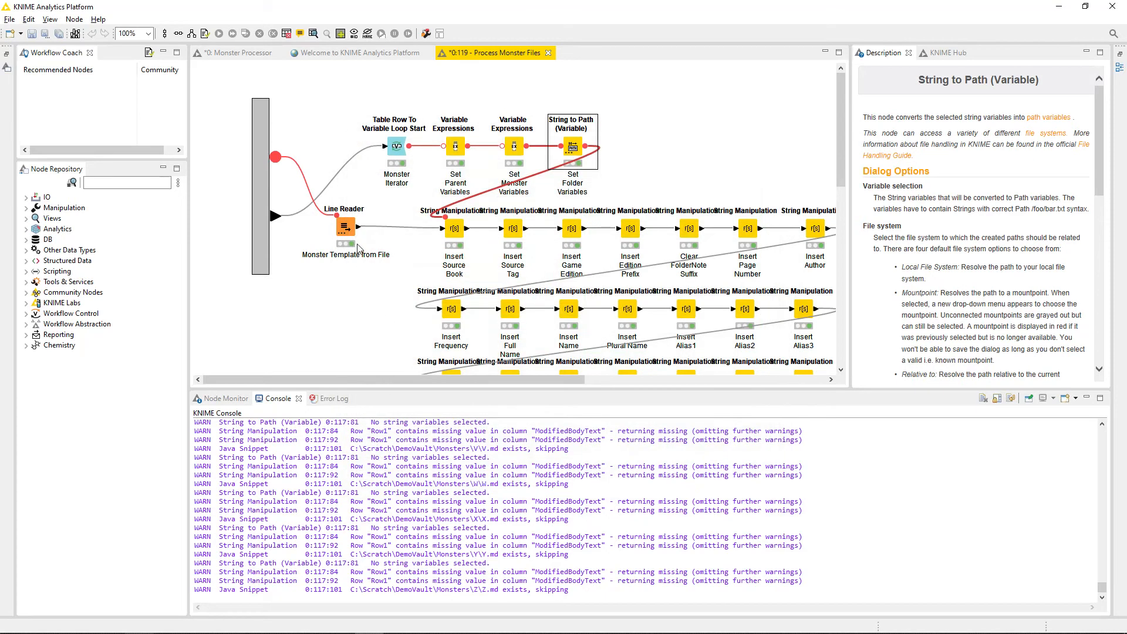
Examine the chain of String Manipulation nodes from Insert Source Book through to Insert Import Date
{"action": "left_click", "coordinate": [455, 234]}
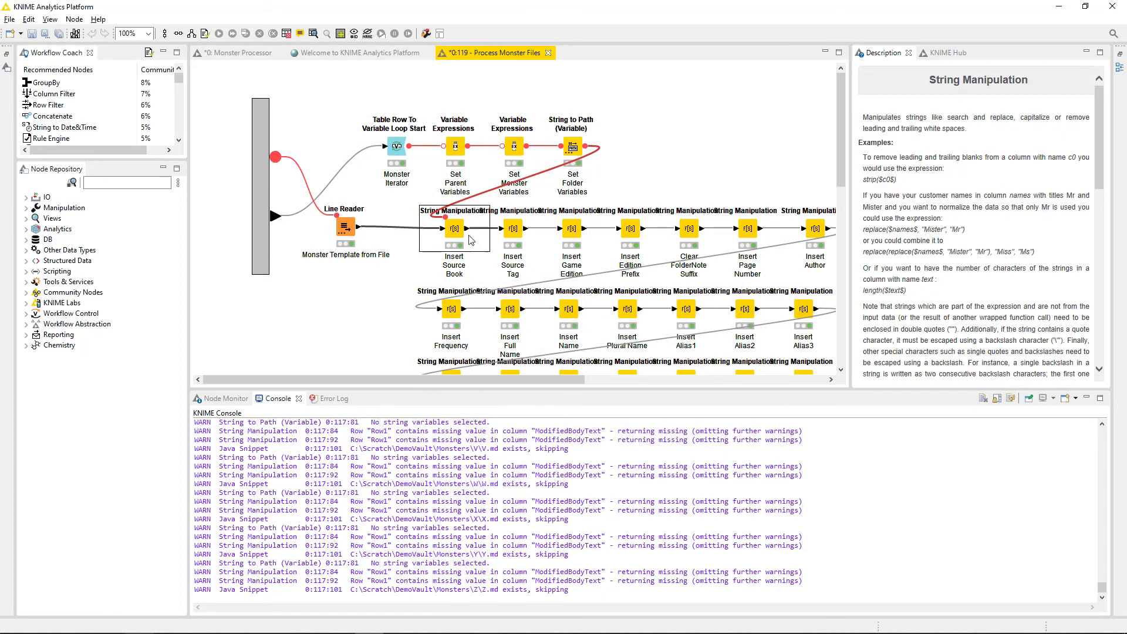
{"action": "scroll", "coordinate": [472, 234], "scroll_direction": "down", "scroll_amount": 1}
{"action": "scroll", "coordinate": [470, 247], "scroll_direction": "down", "scroll_amount": 5}
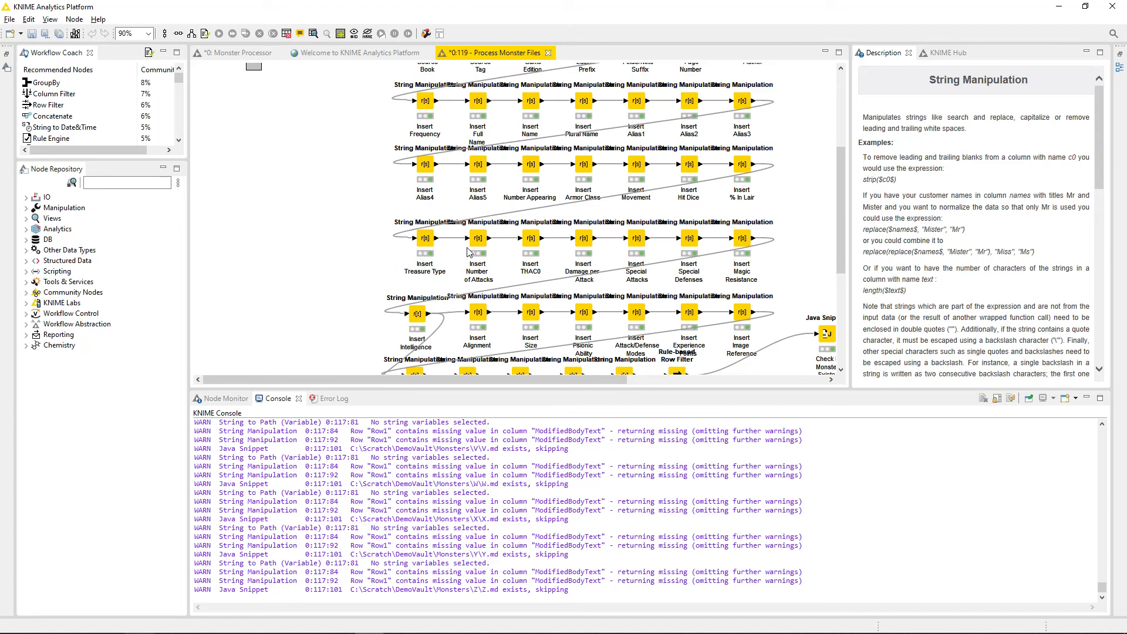
{"action": "scroll", "coordinate": [469, 258], "scroll_direction": "down", "scroll_amount": 2}
{"action": "scroll", "coordinate": [476, 264], "scroll_direction": "up", "scroll_amount": 3}
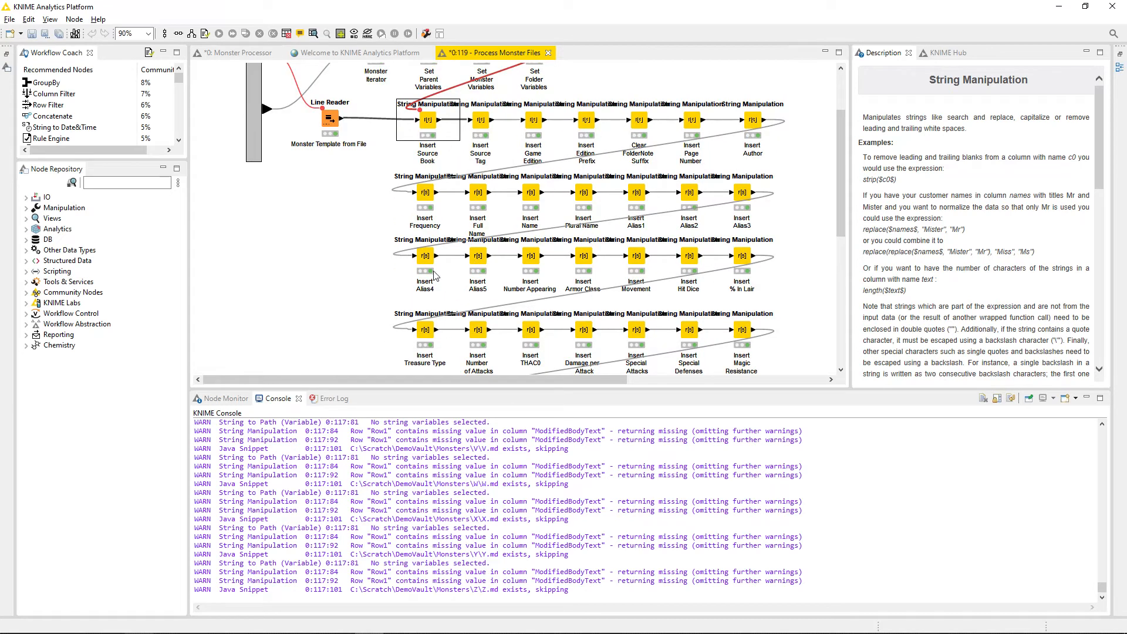
{"action": "scroll", "coordinate": [539, 348], "scroll_direction": "down", "scroll_amount": 1}
{"action": "scroll", "coordinate": [538, 347], "scroll_direction": "down", "scroll_amount": 2}
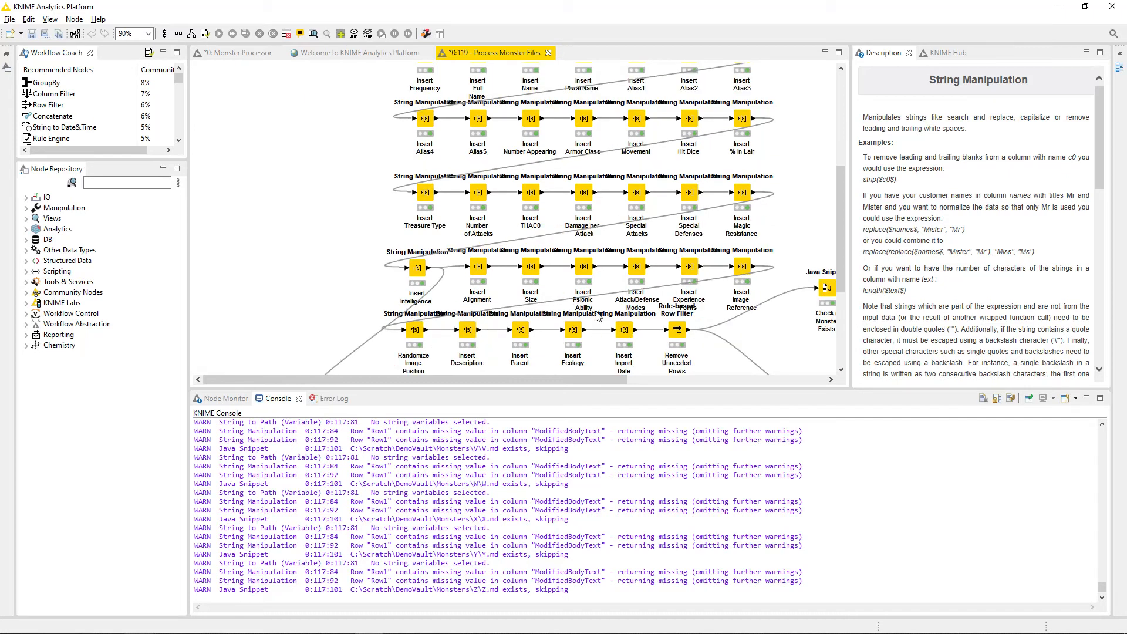
{"action": "scroll", "coordinate": [476, 166], "scroll_direction": "up", "scroll_amount": 2}
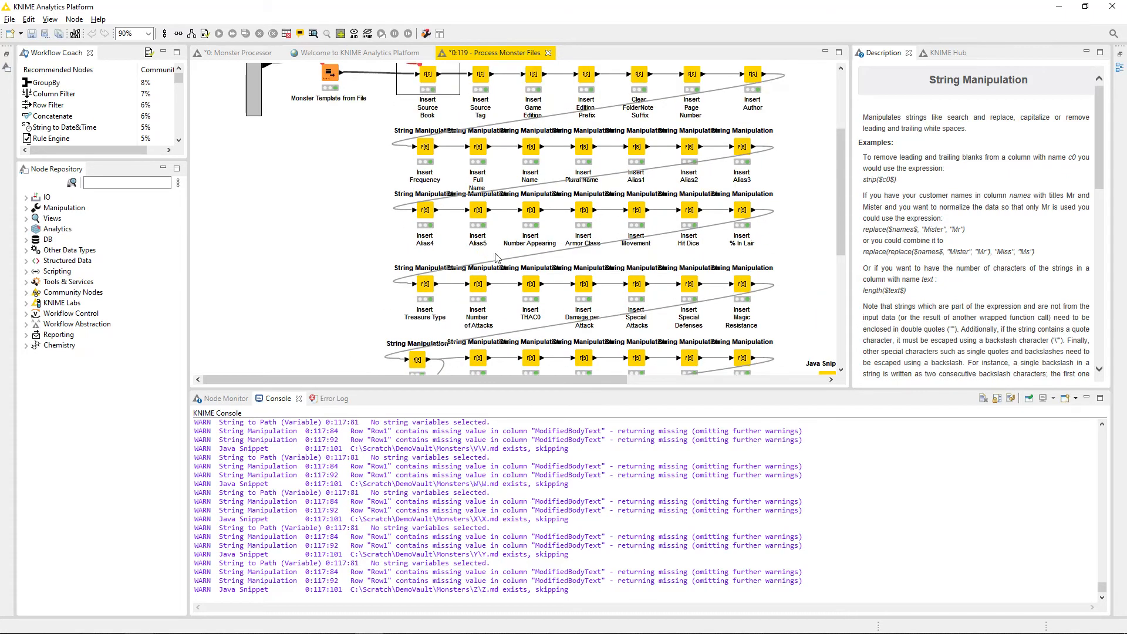
{"action": "scroll", "coordinate": [498, 259], "scroll_direction": "down", "scroll_amount": 3}
{"action": "left_click", "coordinate": [626, 286]}
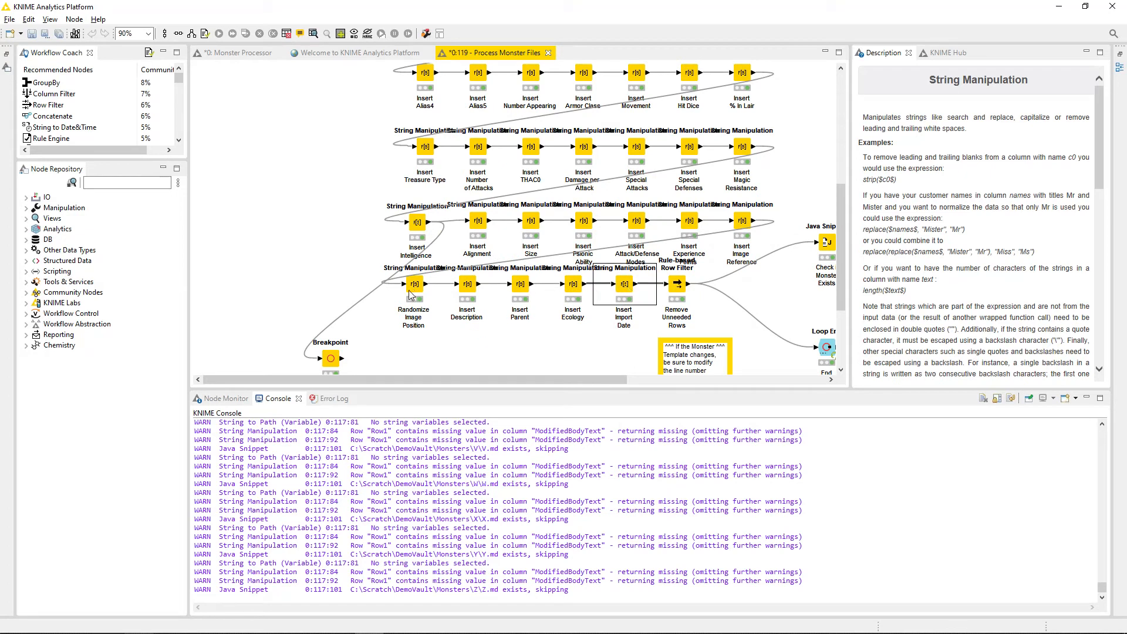
Open the Insert Source Book node's configuration and examine the ~SourceBook~ placeholder and Source Book variable in its replace expression
{"action": "scroll", "coordinate": [535, 271], "scroll_direction": "up", "scroll_amount": 4}
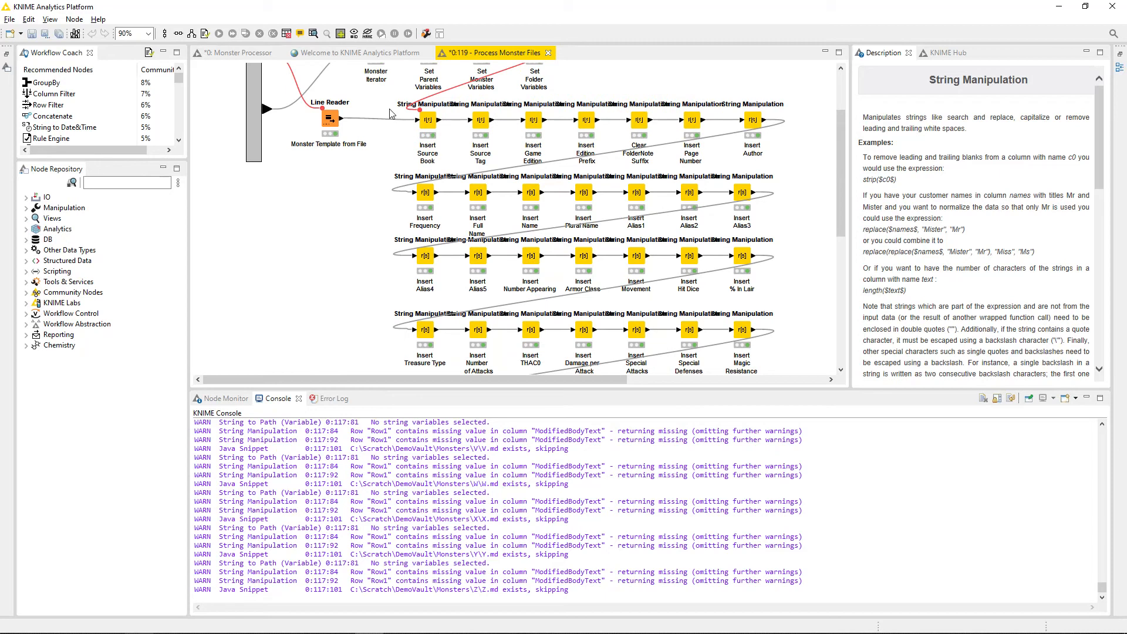
{"action": "left_click", "coordinate": [428, 124]}
{"action": "double_click", "coordinate": [428, 121]}
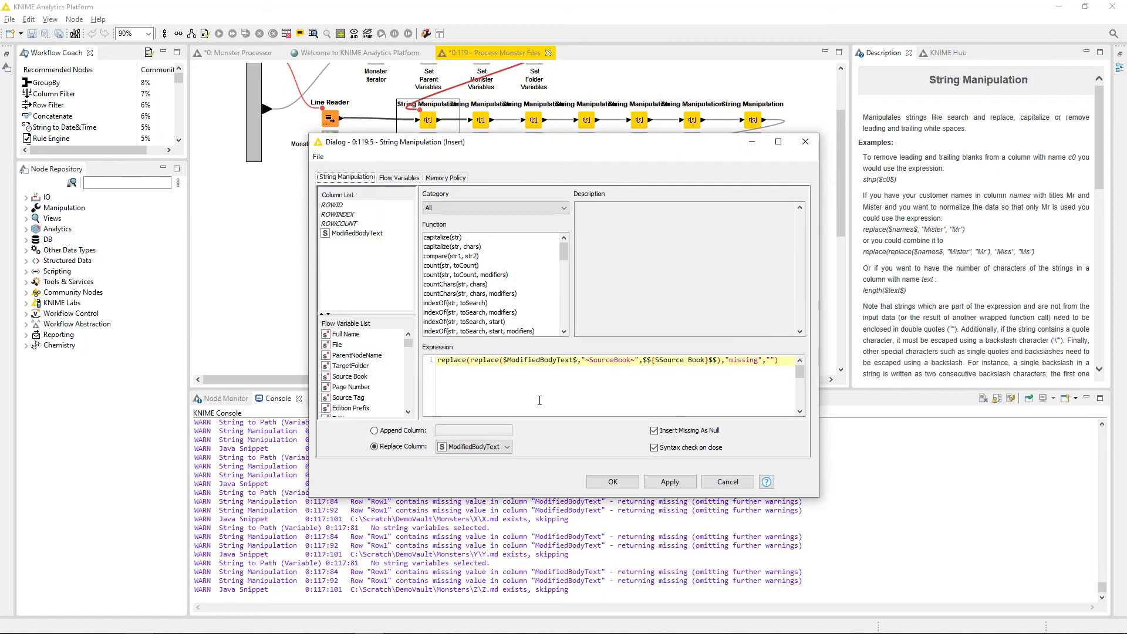
{"action": "left_click", "coordinate": [629, 363]}
{"action": "double_click", "coordinate": [608, 361]}
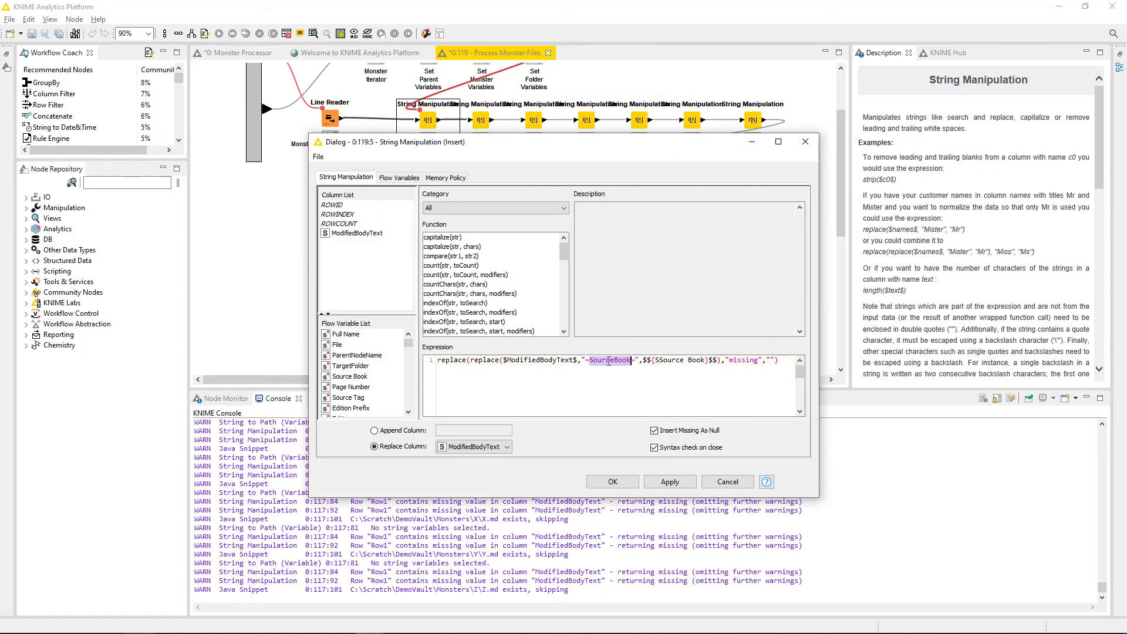
{"action": "left_click_drag", "start_coordinate": [586, 359], "coordinate": [630, 362]}
{"action": "left_click_drag", "start_coordinate": [653, 360], "coordinate": [705, 361]}
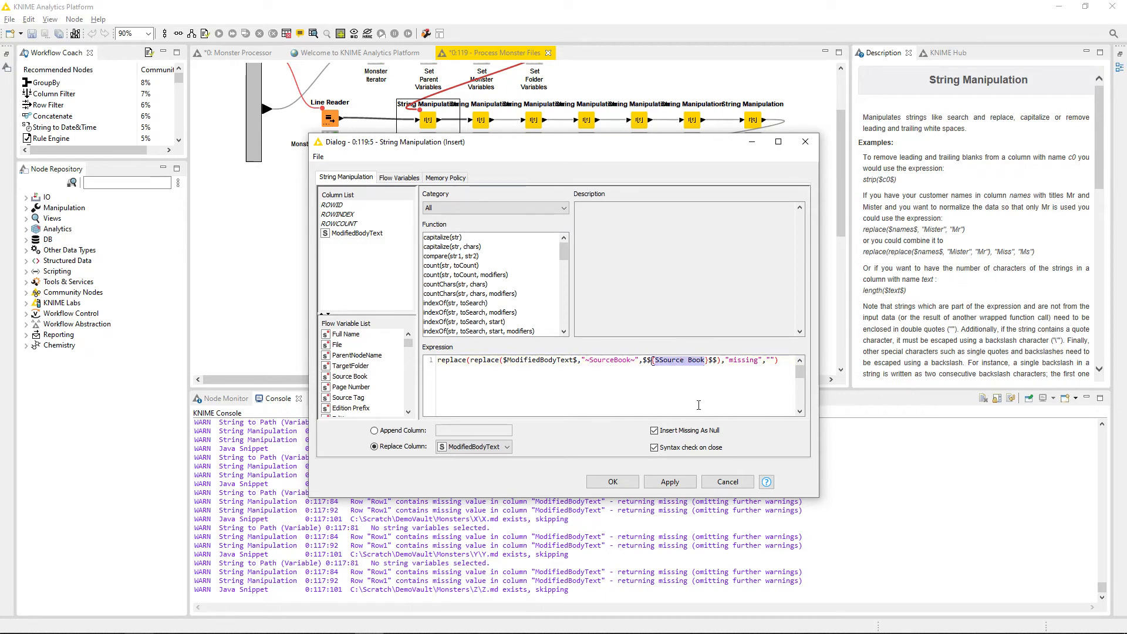
Review the ModifiedBodyText column, the ~SourceBook~ placeholder and the available flow variables, and close the configuration without applying changes
{"action": "left_click", "coordinate": [348, 234]}
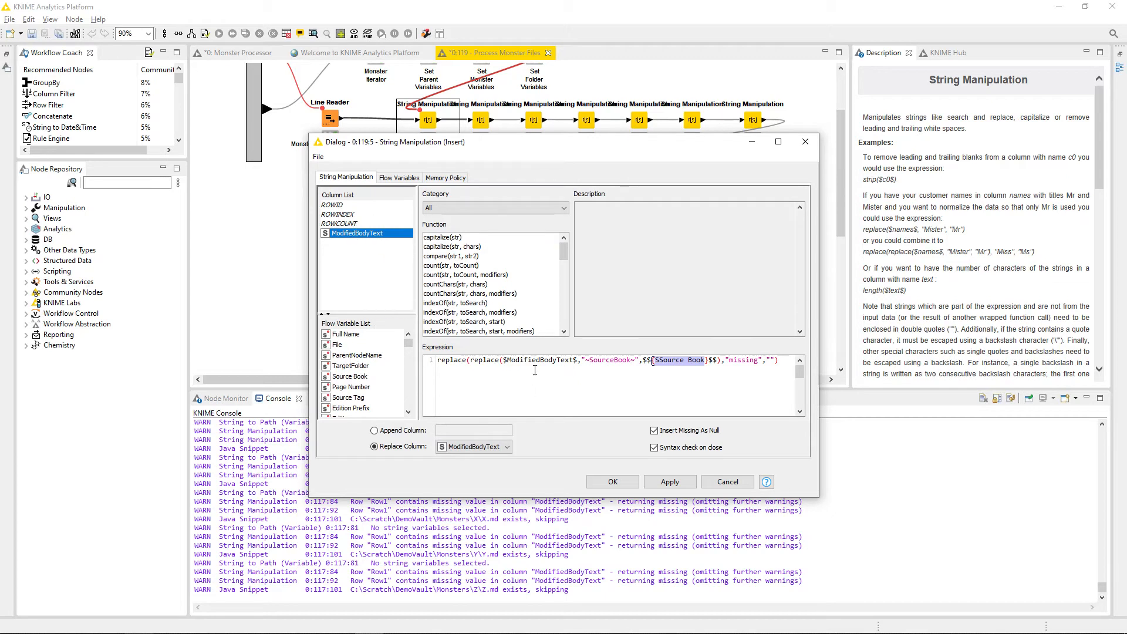
{"action": "left_click_drag", "start_coordinate": [585, 360], "coordinate": [629, 360]}
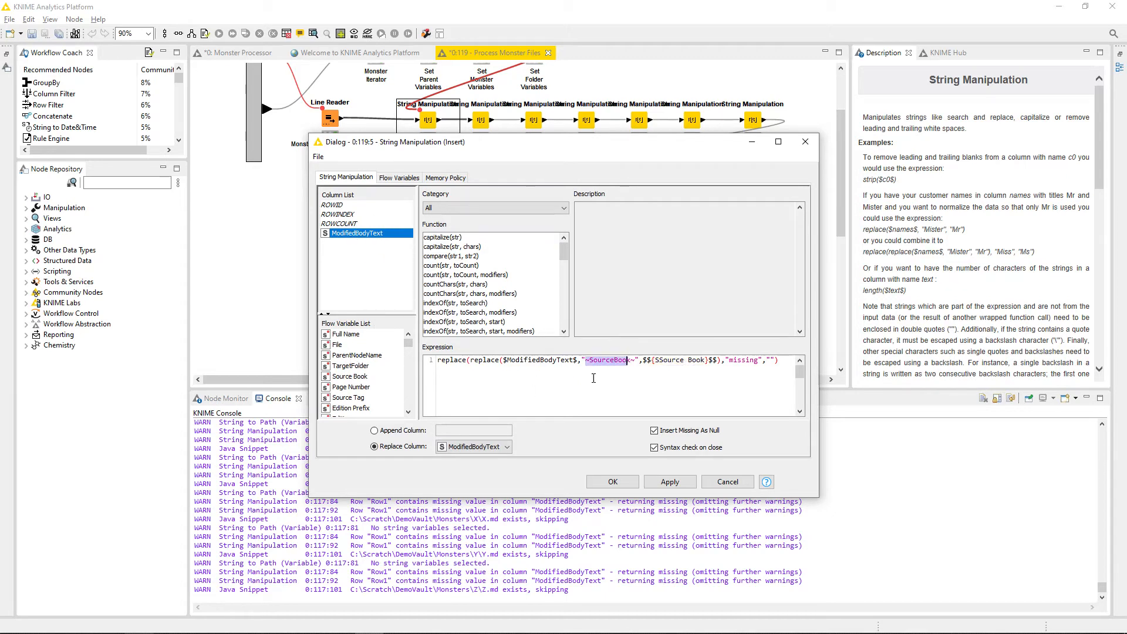
{"action": "left_click", "coordinate": [356, 356]}
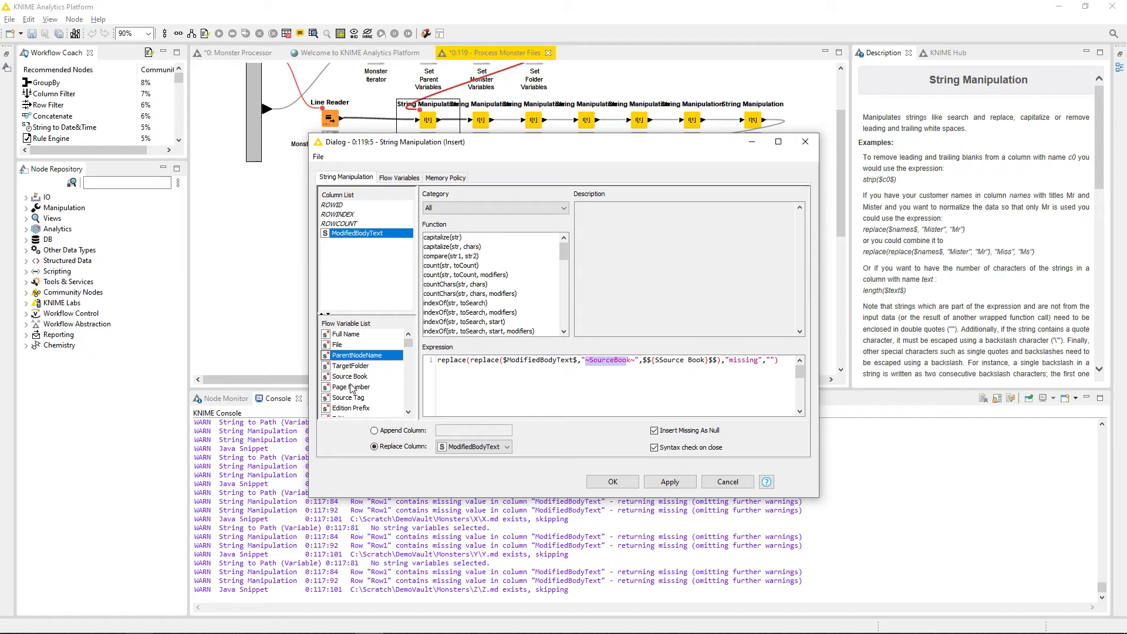
{"action": "scroll", "coordinate": [353, 384], "scroll_direction": "down", "scroll_amount": 3}
{"action": "left_click", "coordinate": [668, 482]}
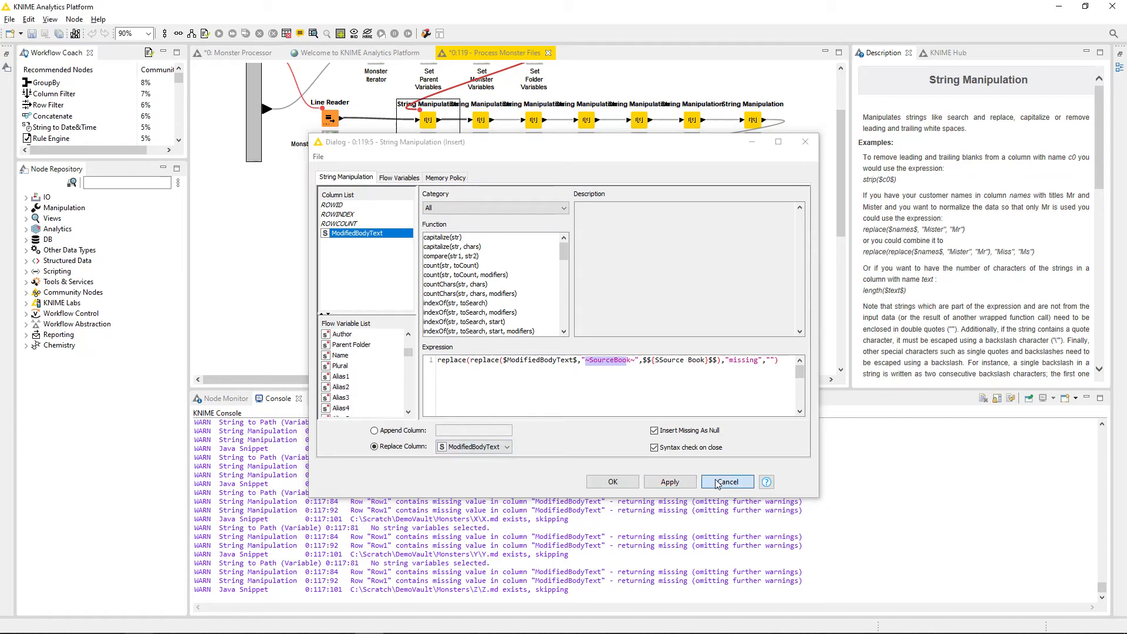
{"action": "left_click", "coordinate": [727, 481]}
Show the Node Monitor and inspect the flow variables output by the Set Folder Variables node
{"action": "scroll", "coordinate": [426, 200], "scroll_direction": "up", "scroll_amount": 2}
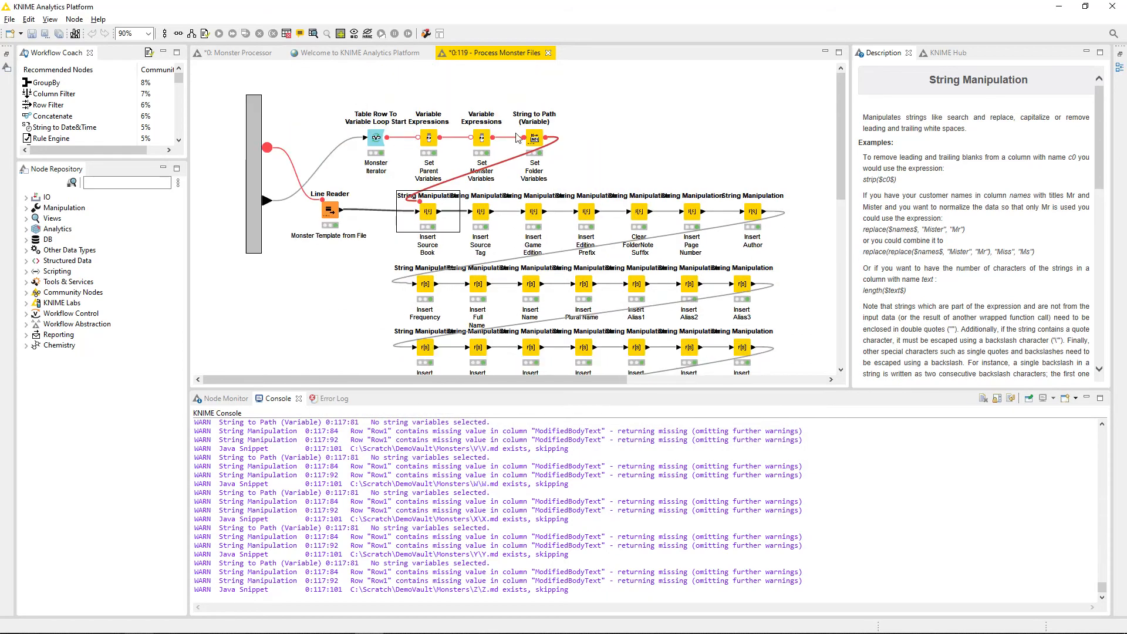
{"action": "left_click", "coordinate": [536, 139]}
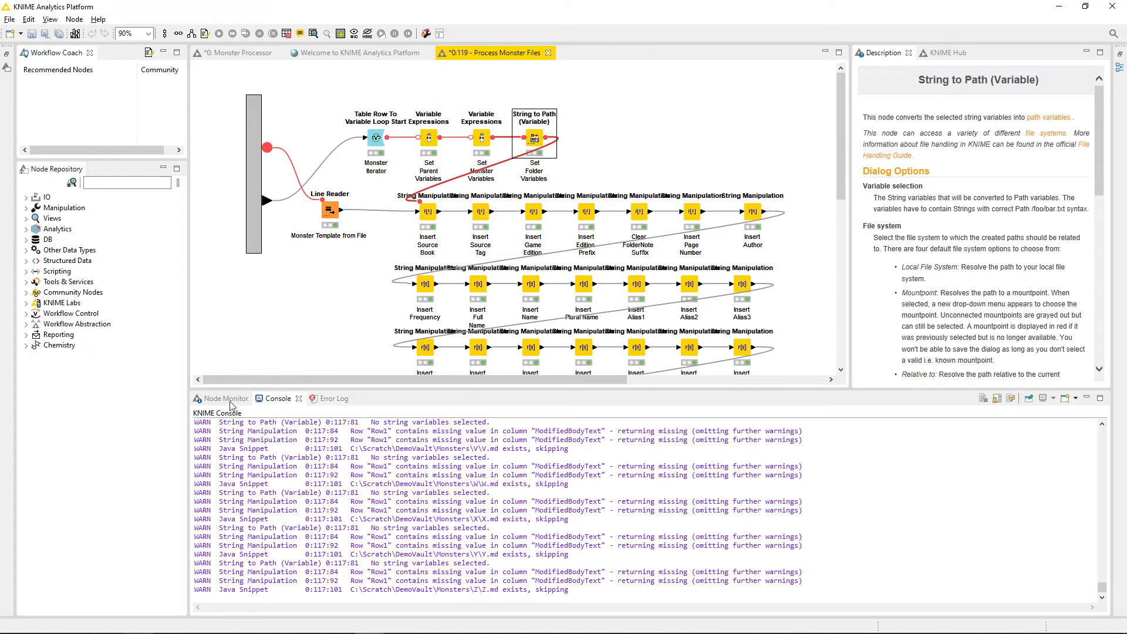
{"action": "left_click", "coordinate": [226, 399]}
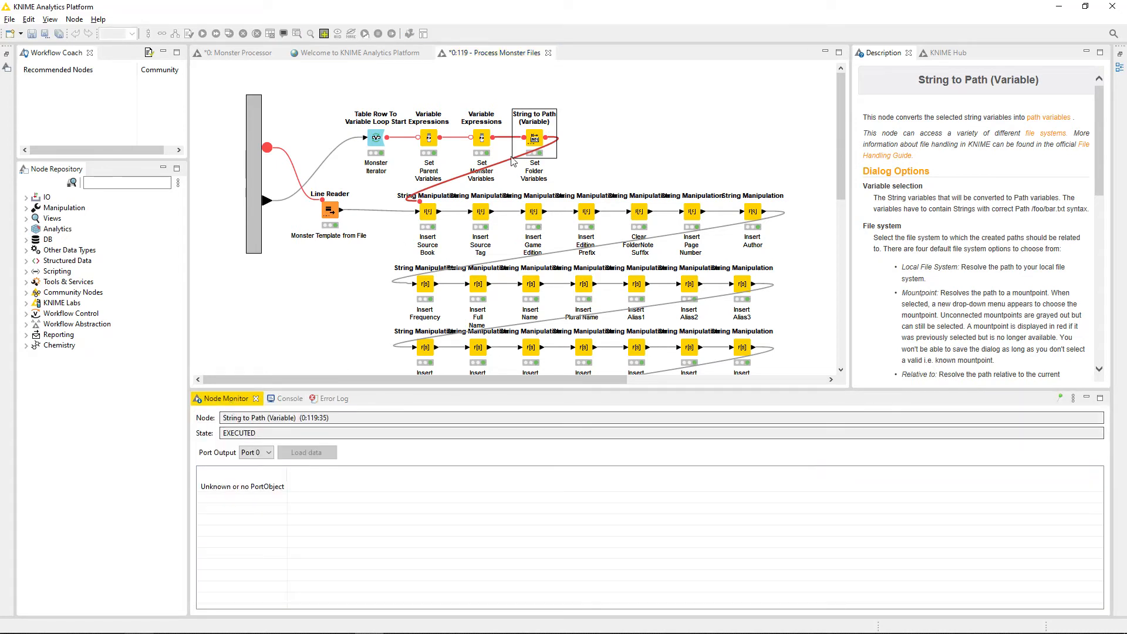
{"action": "right_click", "coordinate": [538, 138]}
{"action": "left_click", "coordinate": [579, 444]}
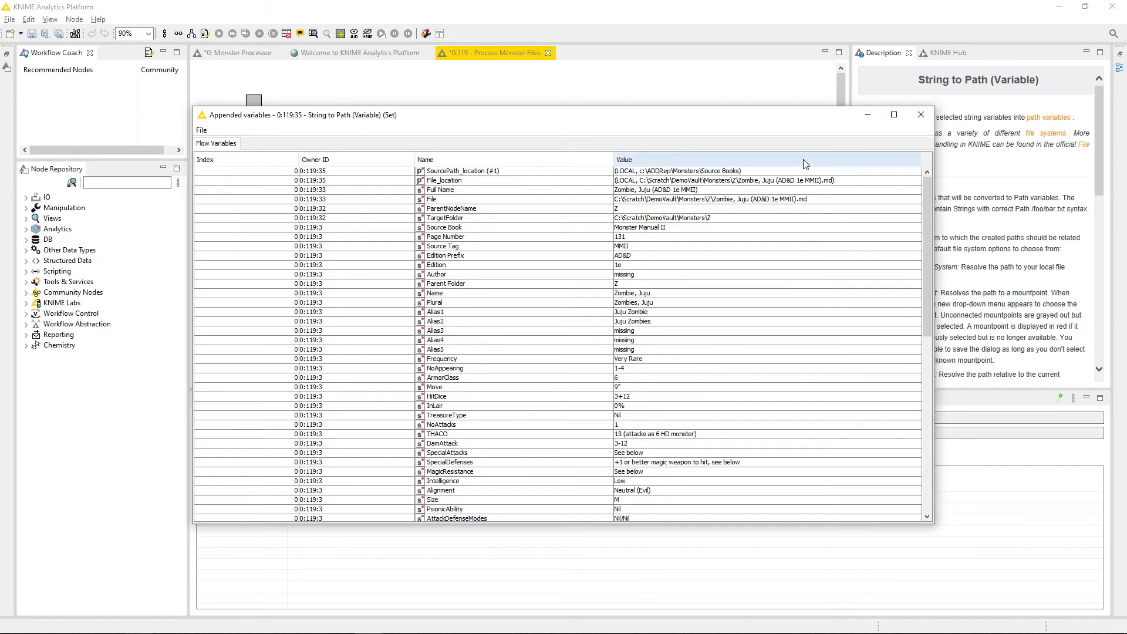
{"action": "left_click", "coordinate": [921, 114]}
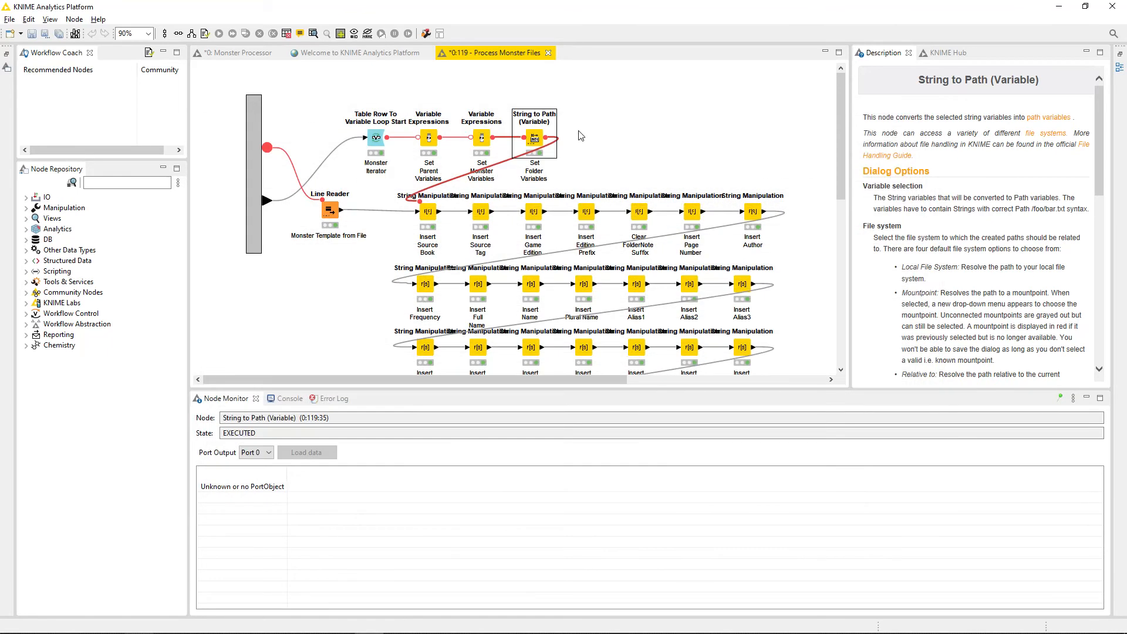
Inspect the template lines output by the Line Reader node and by the Insert Source Book node in the Node Monitor
{"action": "left_click", "coordinate": [335, 219]}
{"action": "right_click", "coordinate": [340, 219]}
{"action": "left_click", "coordinate": [326, 224]}
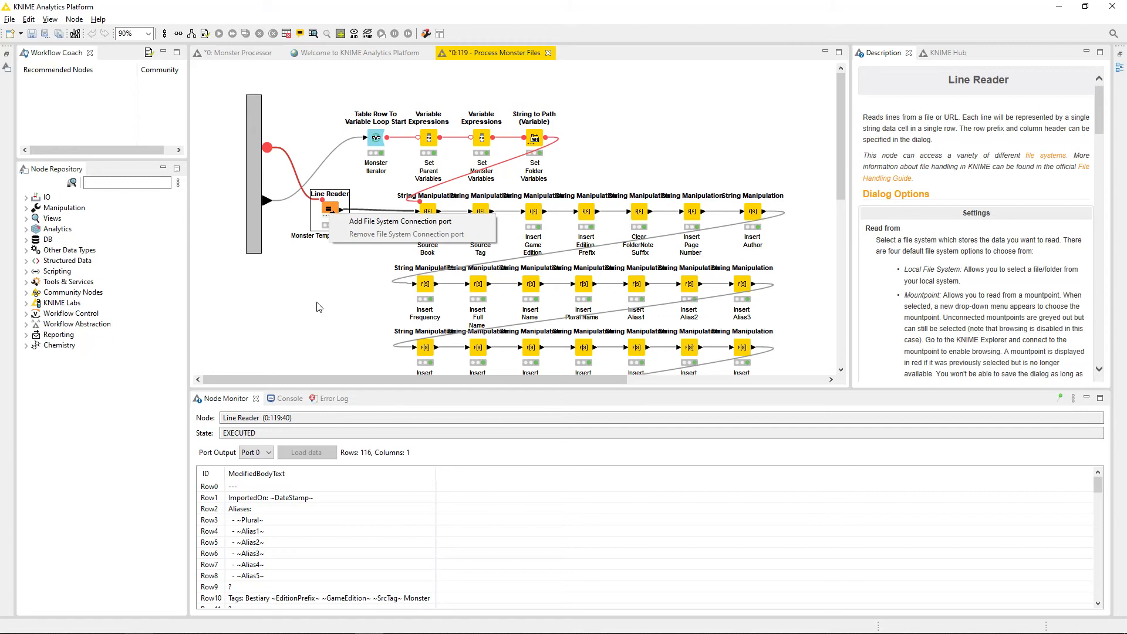
{"action": "left_click", "coordinate": [335, 228]}
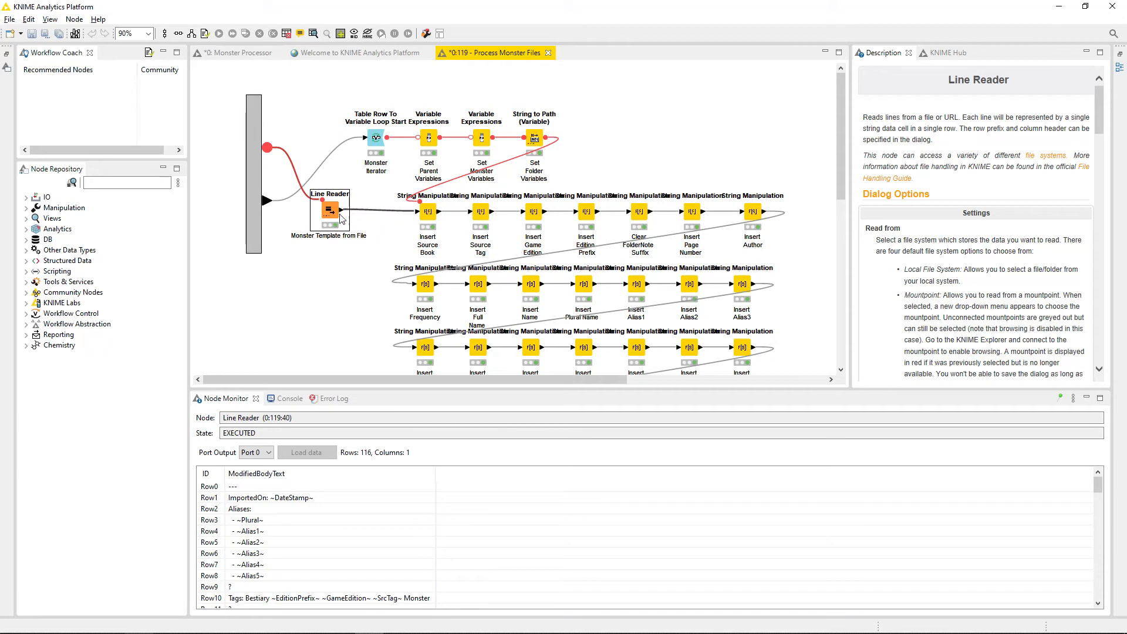
{"action": "left_click", "coordinate": [431, 229]}
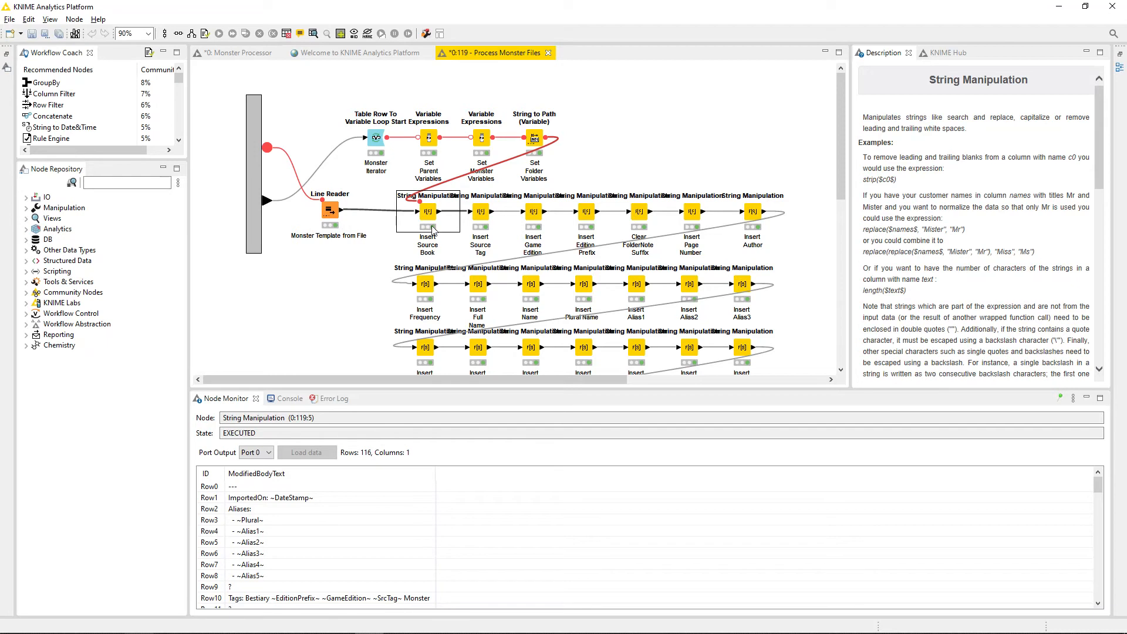
Compare the Line Reader output with the Insert Source Book output, checking the SourceBook line in the Node Monitor
{"action": "left_click", "coordinate": [348, 215]}
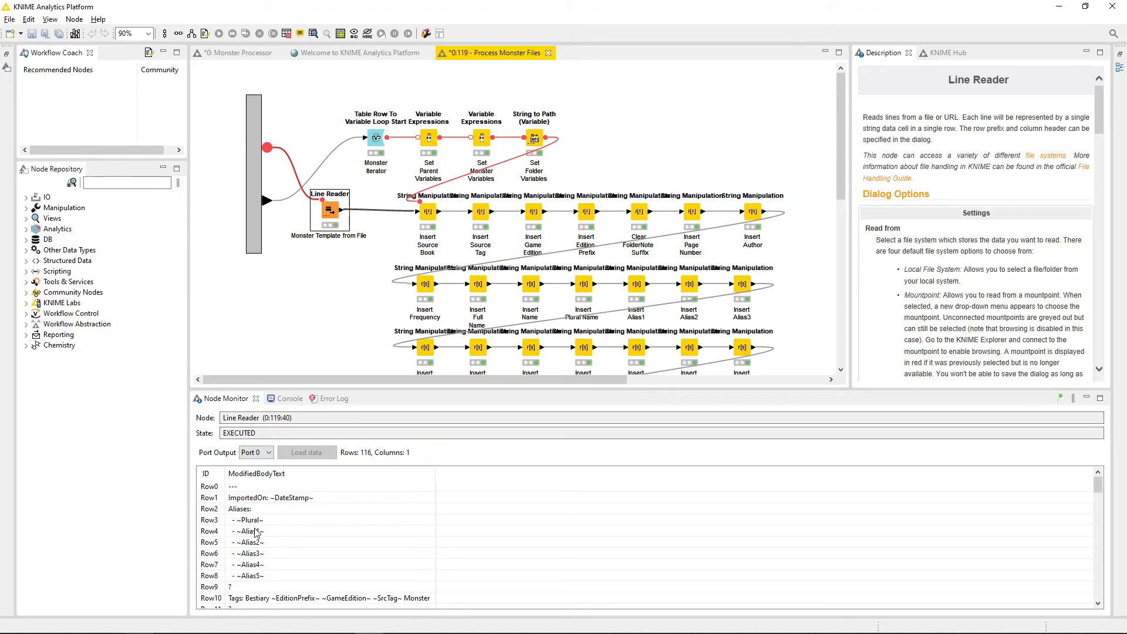
{"action": "left_click", "coordinate": [245, 513]}
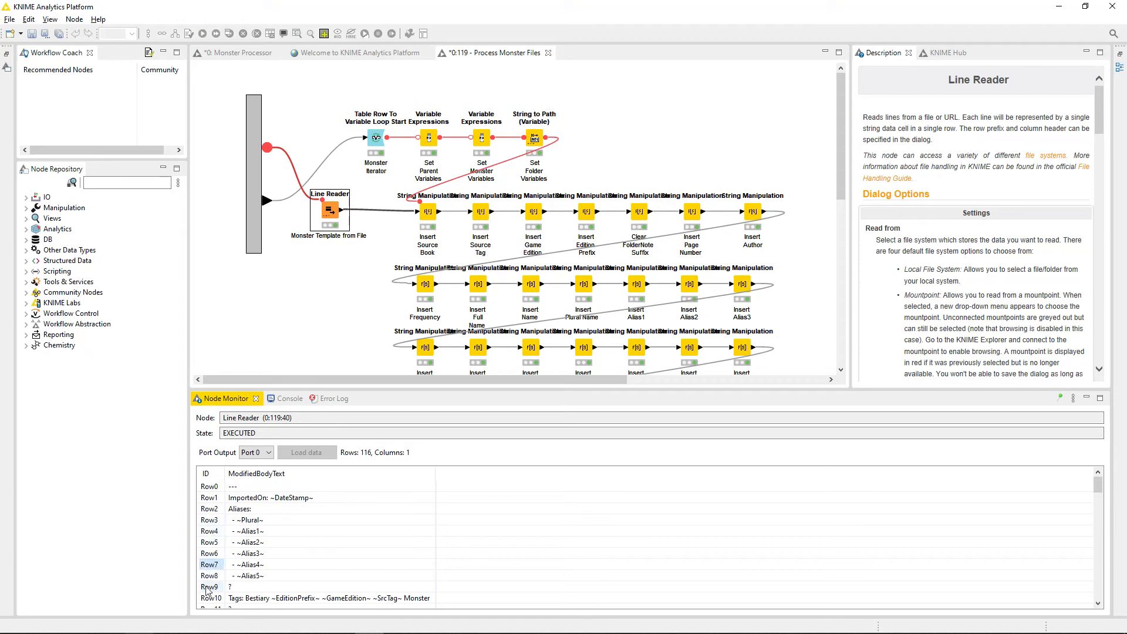
{"action": "left_click", "coordinate": [429, 223]}
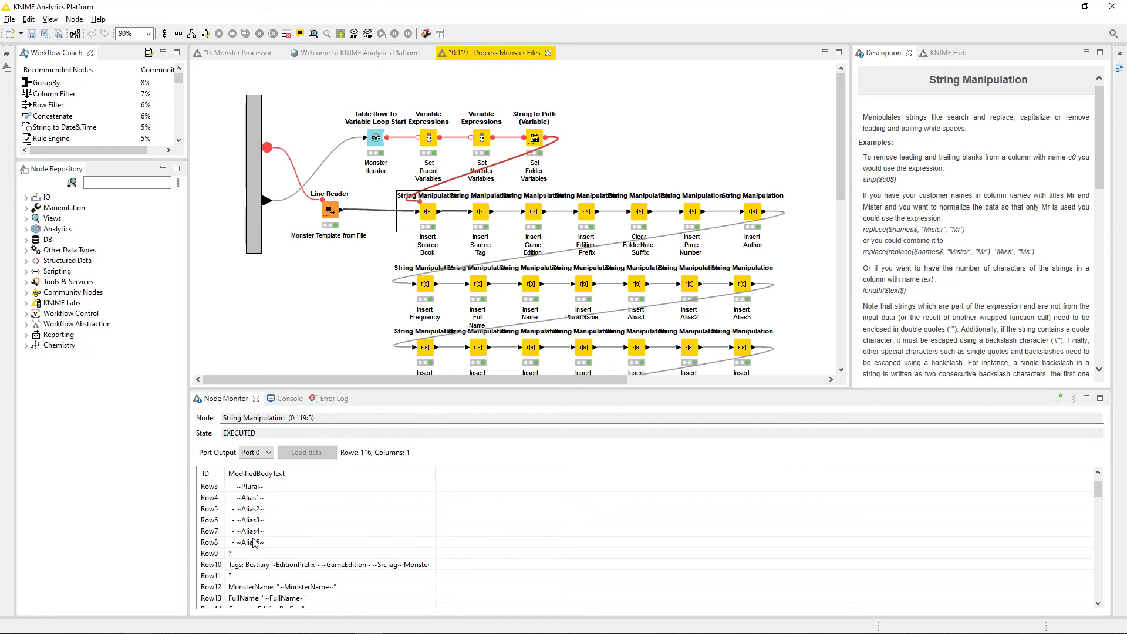
{"action": "scroll", "coordinate": [252, 530], "scroll_direction": "down", "scroll_amount": 3}
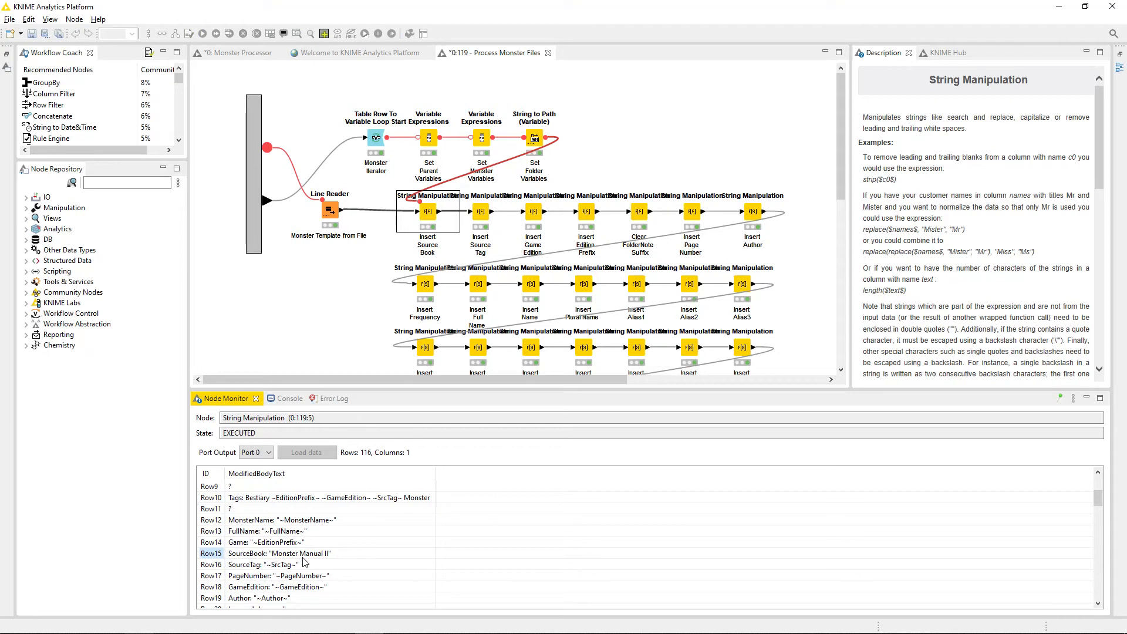
Inspect the SourceTag and GameEdition lines in the outputs of the Insert Source Tag and Insert Game Edition nodes
{"action": "left_click", "coordinate": [481, 217]}
{"action": "scroll", "coordinate": [229, 566], "scroll_direction": "down", "scroll_amount": 1}
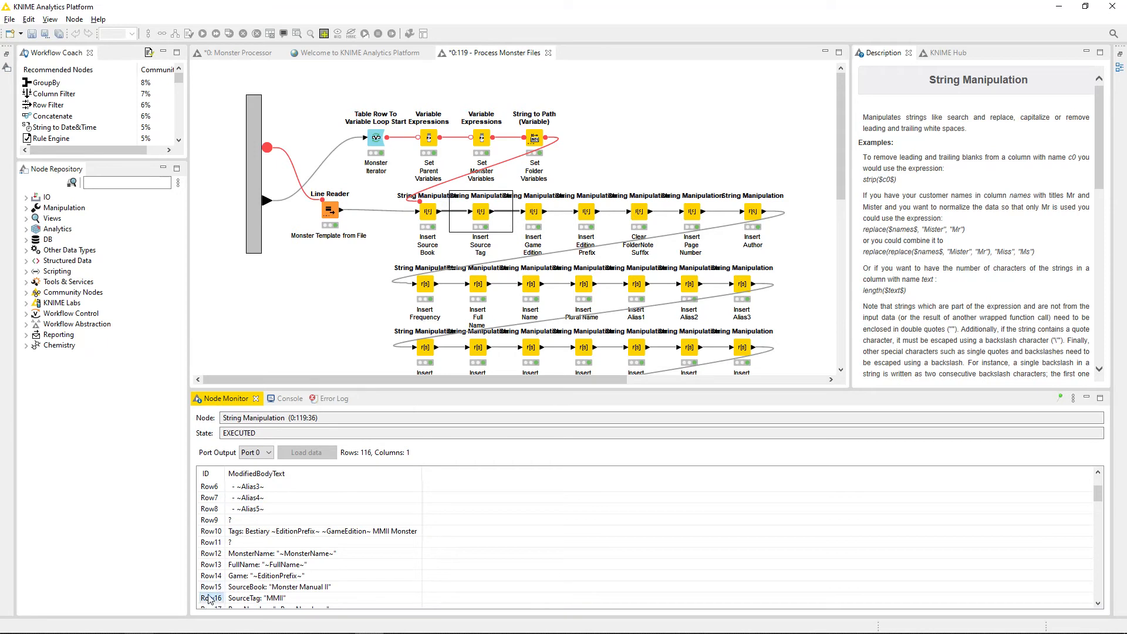
{"action": "scroll", "coordinate": [208, 597], "scroll_direction": "down", "scroll_amount": 2}
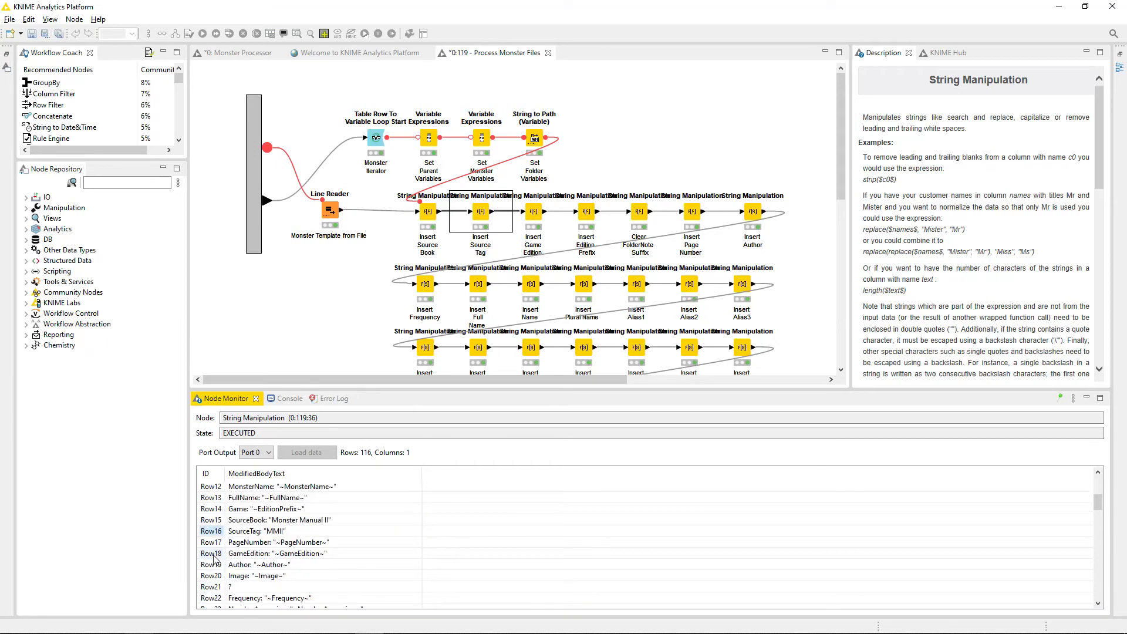
{"action": "left_click", "coordinate": [533, 217]}
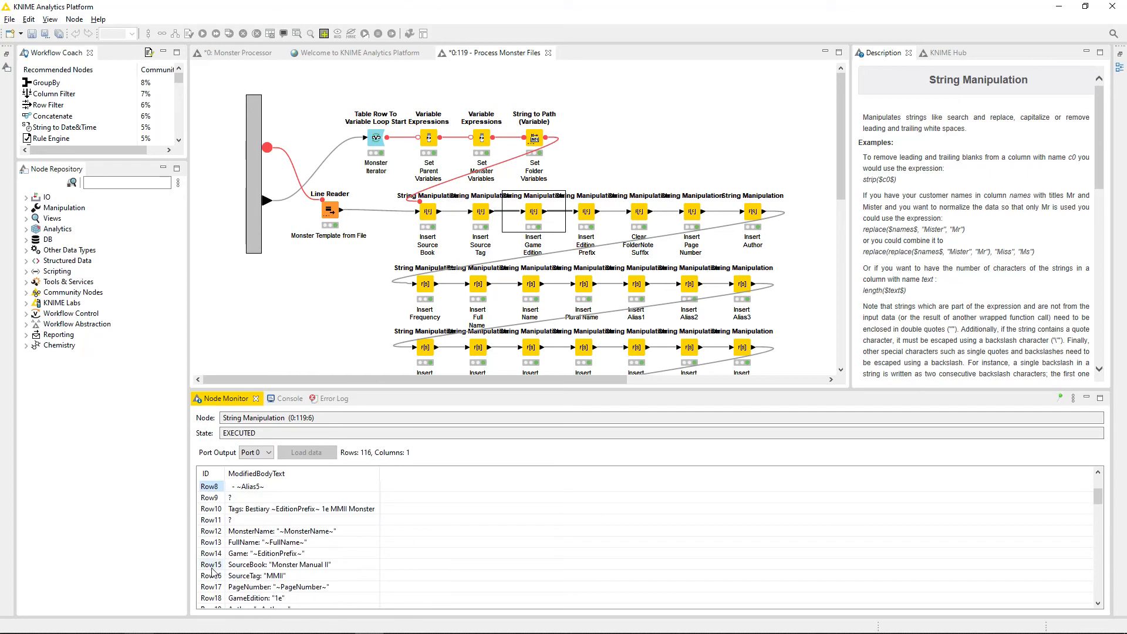
{"action": "scroll", "coordinate": [211, 570], "scroll_direction": "down", "scroll_amount": 1}
{"action": "left_click", "coordinate": [210, 565]}
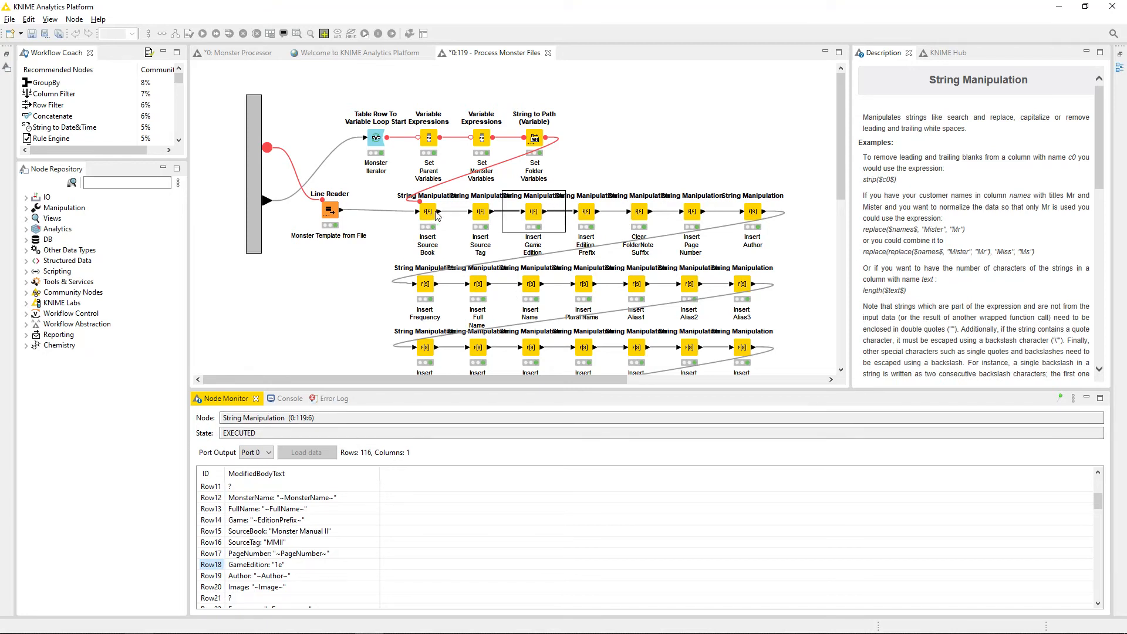
Examine the ~TreasureType~ placeholder and "missing" replacement in the Insert Treasure Type node's expression, and close the configuration without applying changes
{"action": "scroll", "coordinate": [413, 232], "scroll_direction": "down", "scroll_amount": 2}
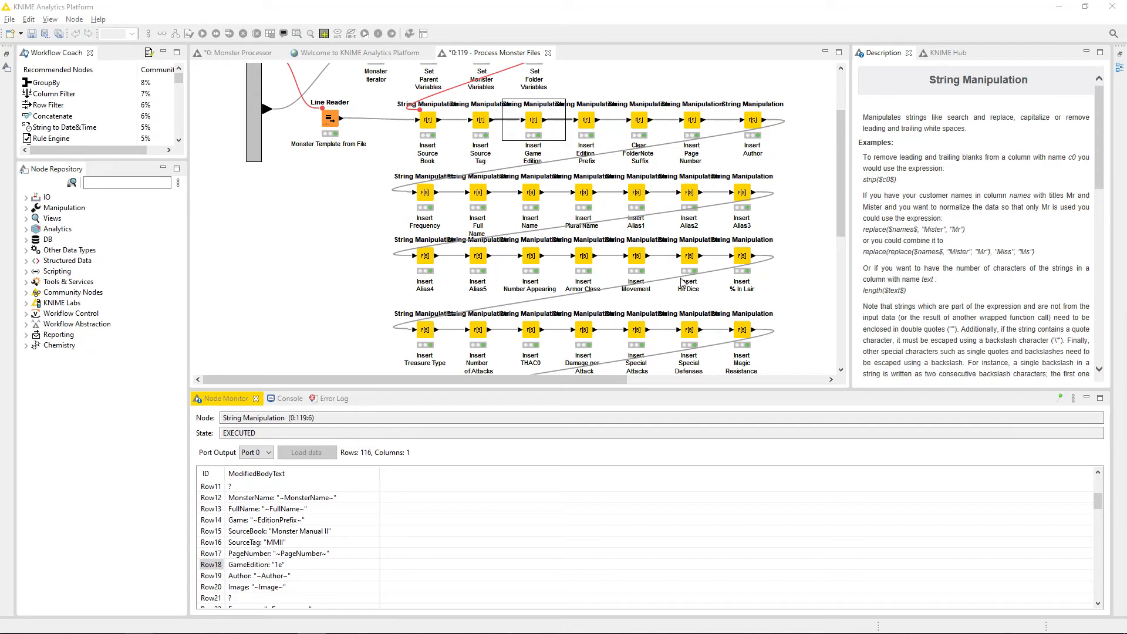
{"action": "left_click", "coordinate": [426, 332]}
{"action": "double_click", "coordinate": [426, 333]}
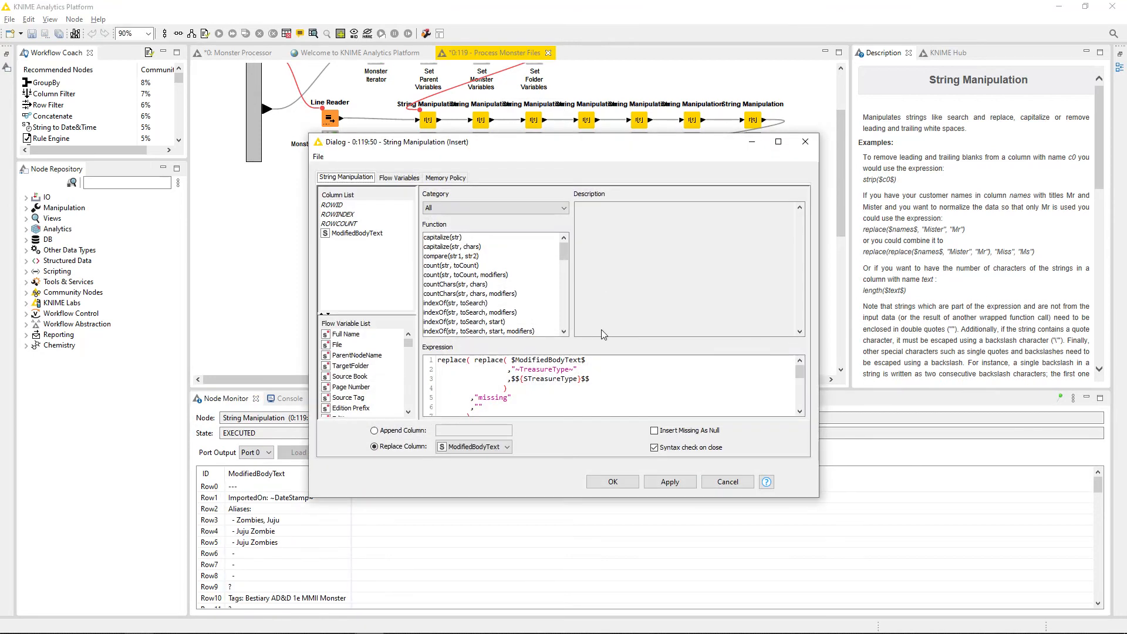
{"action": "left_click", "coordinate": [667, 395]}
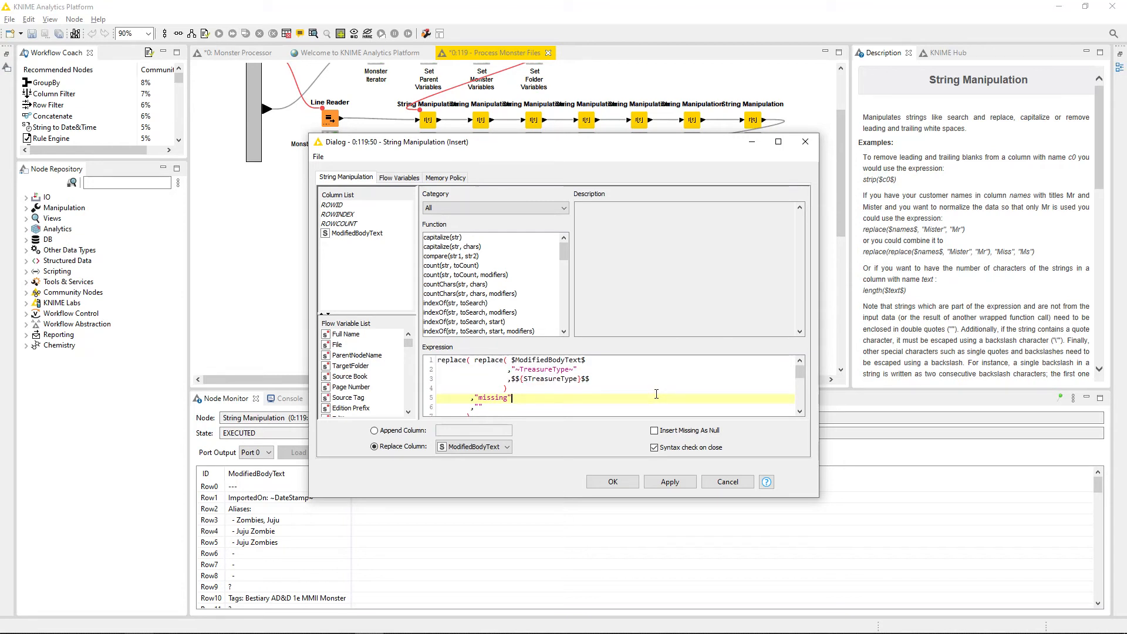
{"action": "left_click", "coordinate": [727, 482]}
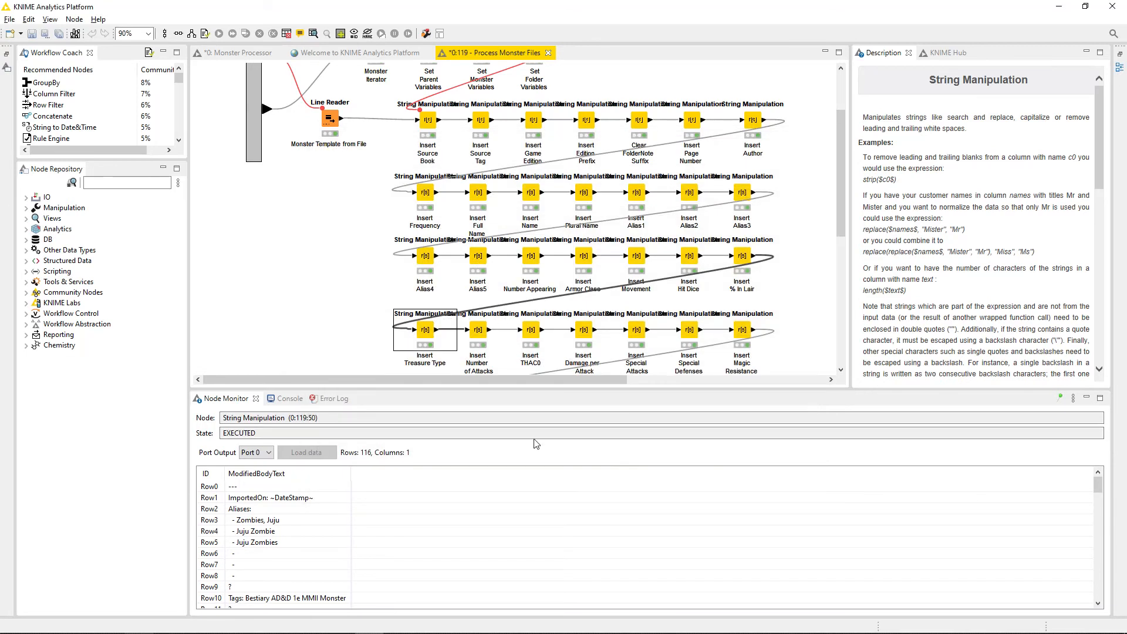
Open the Insert Special Attacks node's configuration and examine the nested replace that escapes double quotes in its expression
{"action": "scroll", "coordinate": [500, 331], "scroll_direction": "down", "scroll_amount": 1}
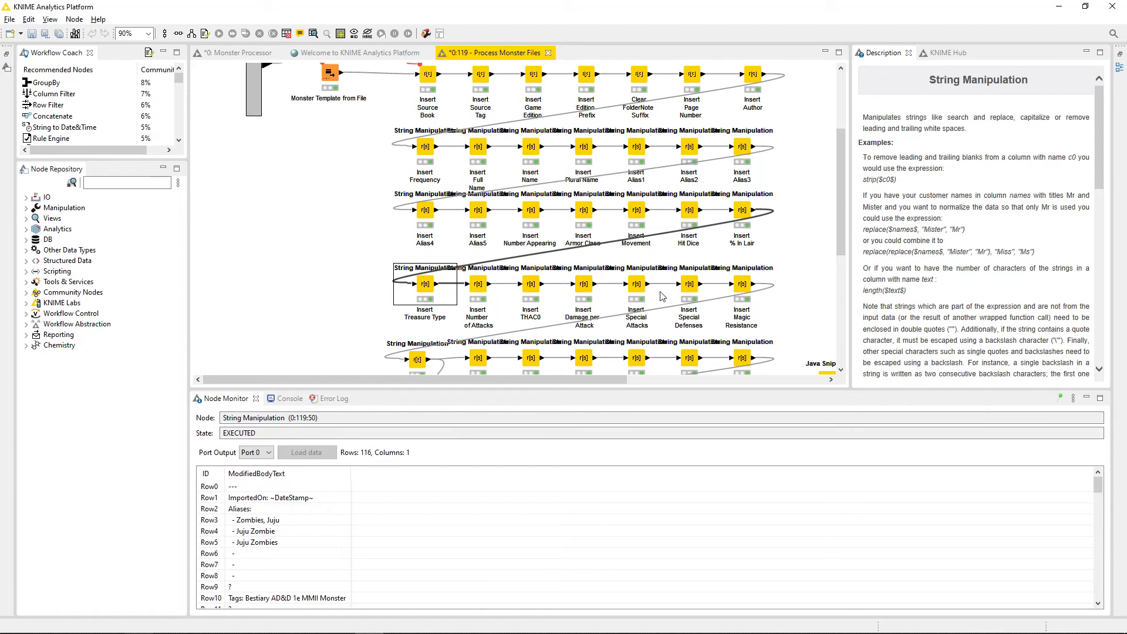
{"action": "left_click", "coordinate": [638, 288]}
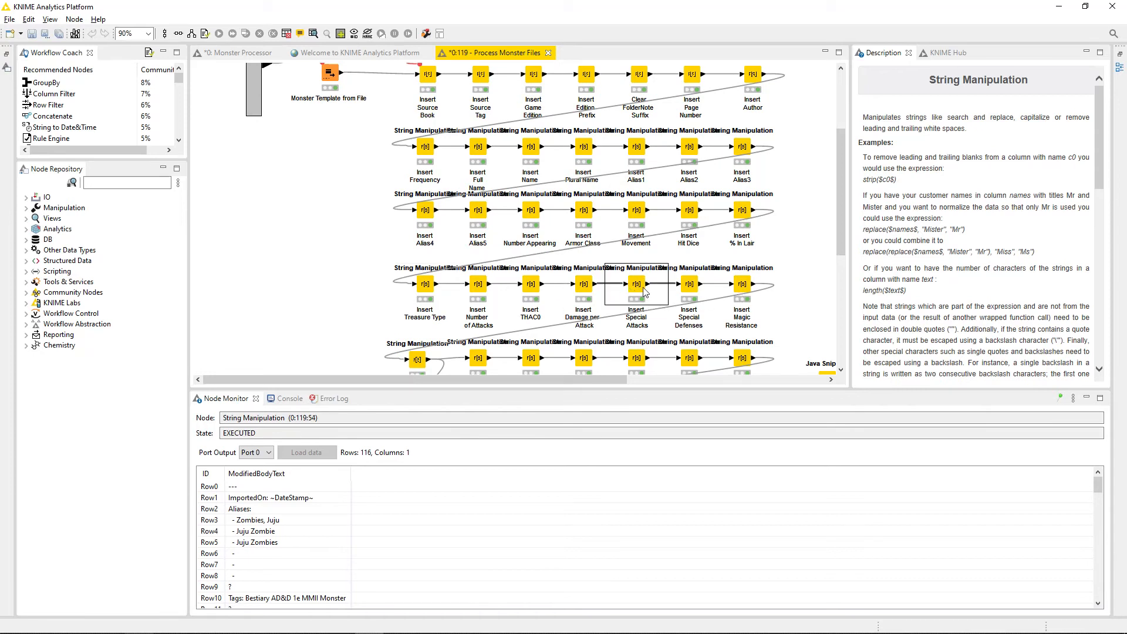
{"action": "double_click", "coordinate": [645, 292]}
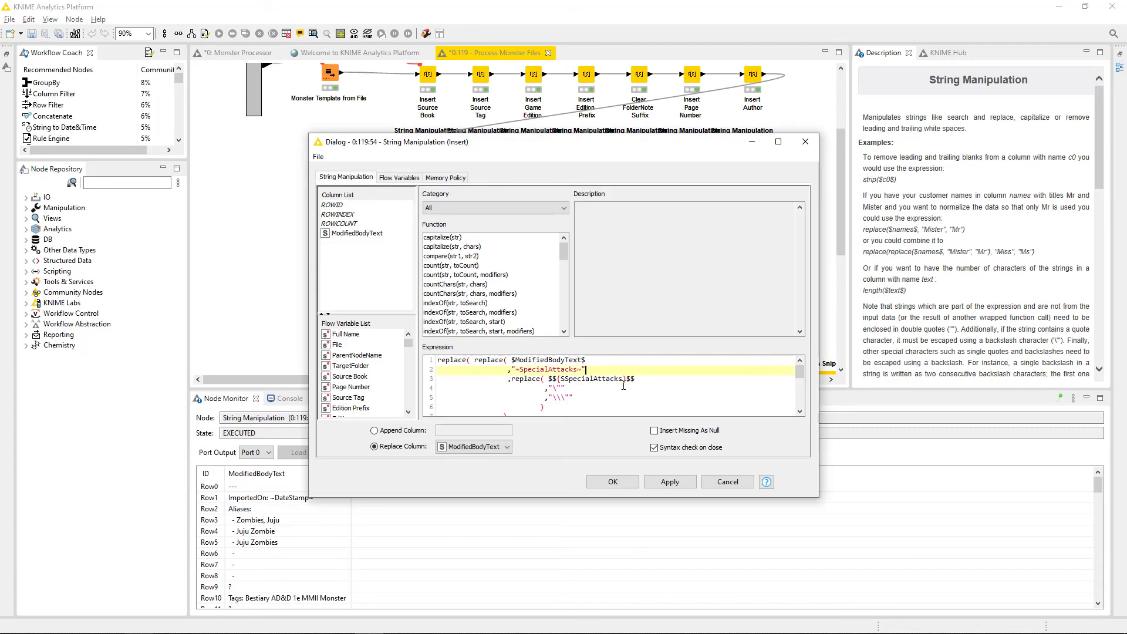
{"action": "scroll", "coordinate": [615, 396], "scroll_direction": "up", "scroll_amount": 1}
{"action": "left_click", "coordinate": [553, 390]}
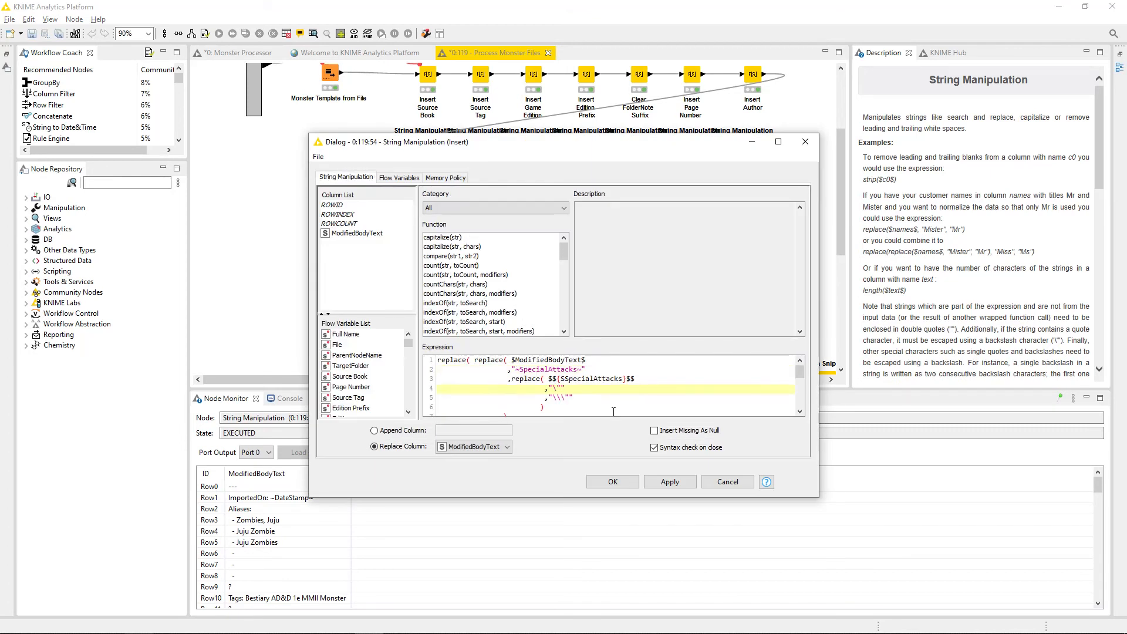
{"action": "type", "text": "\\"}
{"action": "left_click_drag", "start_coordinate": [552, 389], "coordinate": [571, 398]}
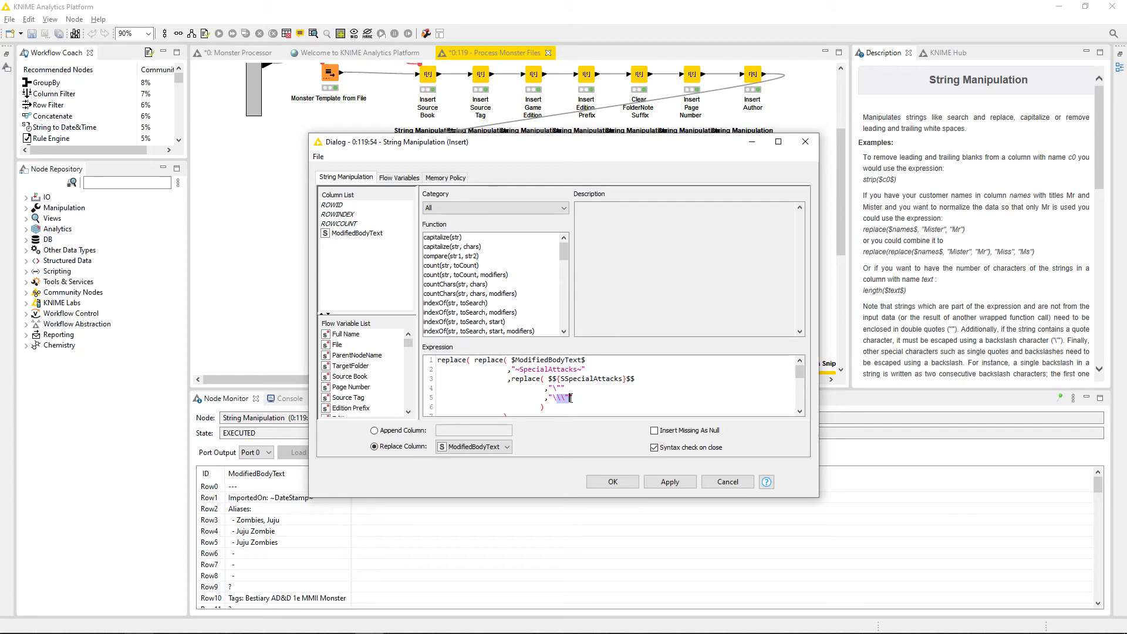
{"action": "left_click", "coordinate": [591, 403]}
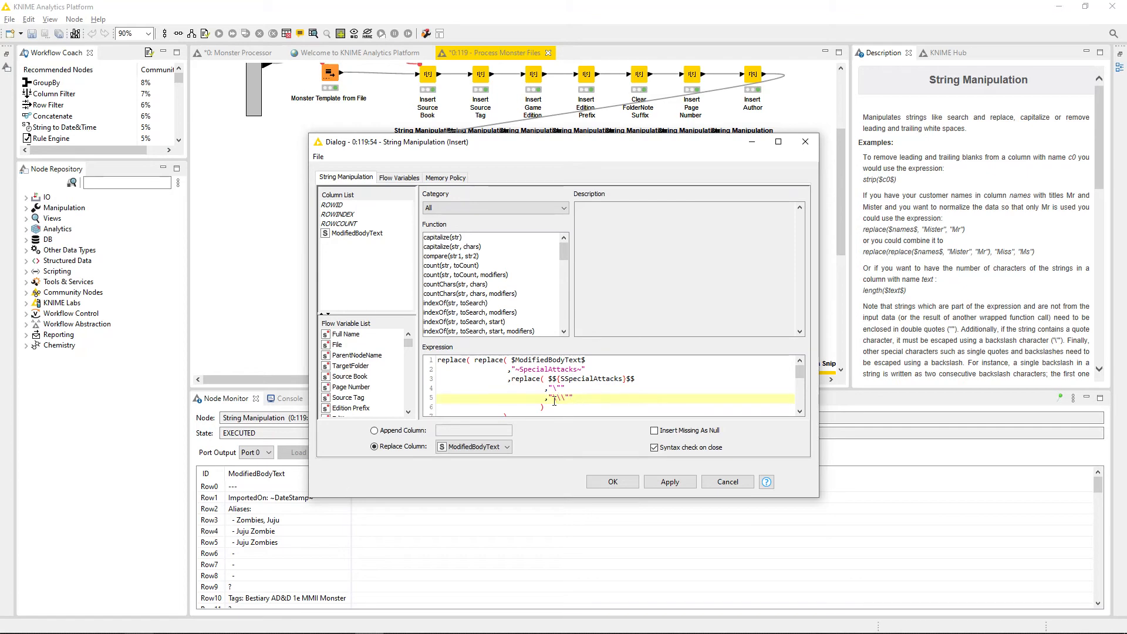
Review the backslash escapes, the ~SpecialAttacks~ placeholder and the SSpecialAttacks variable, and close the configuration without applying changes
{"action": "type", "text": "\\"}
{"action": "left_click_drag", "start_coordinate": [552, 400], "coordinate": [558, 399]}
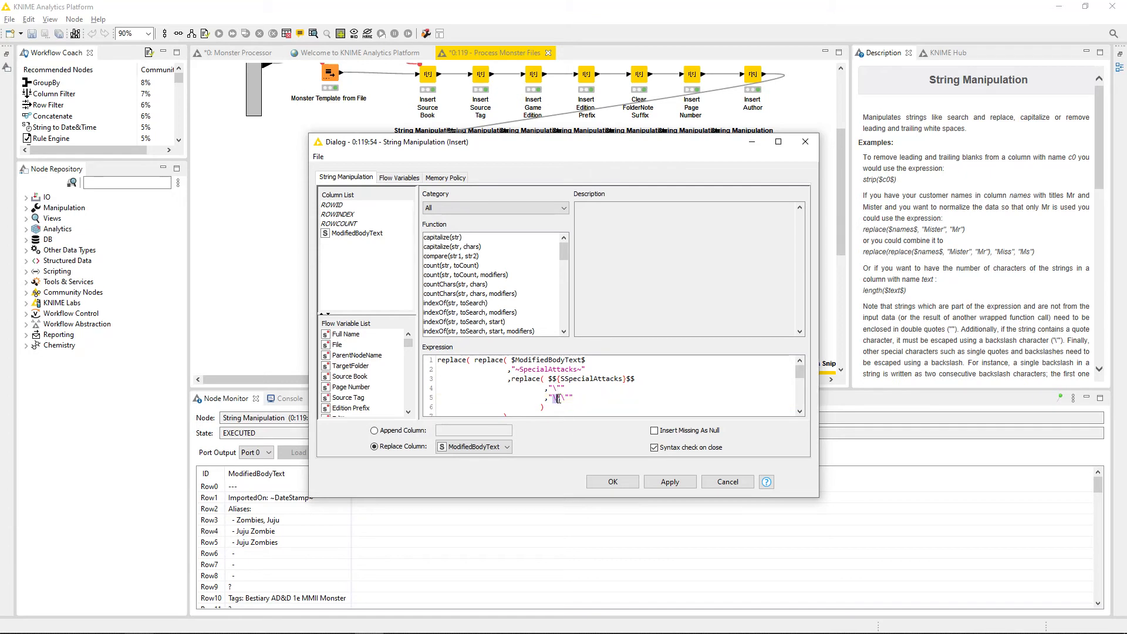
{"action": "left_click", "coordinate": [576, 398]}
{"action": "left_click_drag", "start_coordinate": [552, 388], "coordinate": [557, 388]}
{"action": "left_click_drag", "start_coordinate": [552, 398], "coordinate": [567, 399]}
{"action": "left_click", "coordinate": [552, 406]}
{"action": "scroll", "coordinate": [521, 392], "scroll_direction": "down", "scroll_amount": 1}
{"action": "scroll", "coordinate": [520, 392], "scroll_direction": "up", "scroll_amount": 1}
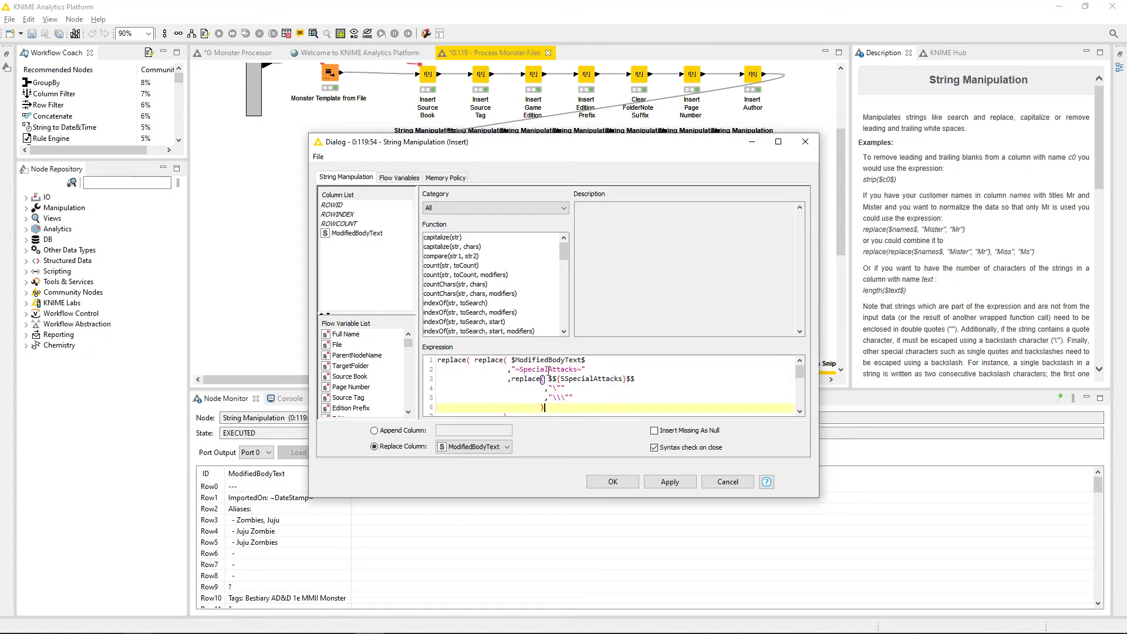
{"action": "double_click", "coordinate": [538, 370]}
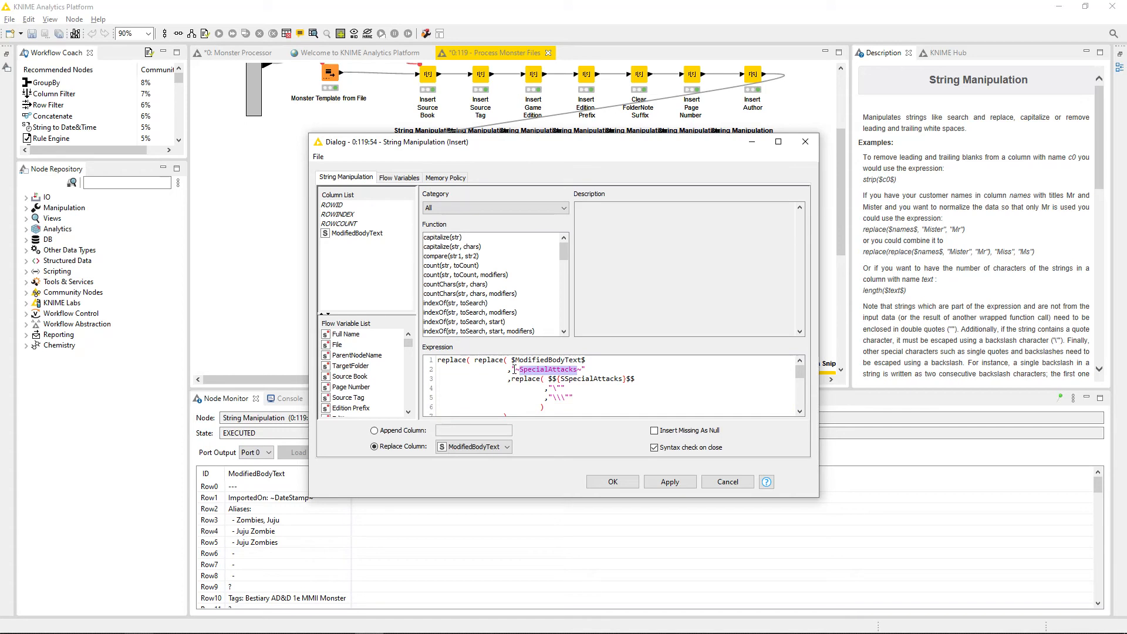
{"action": "double_click", "coordinate": [581, 379]}
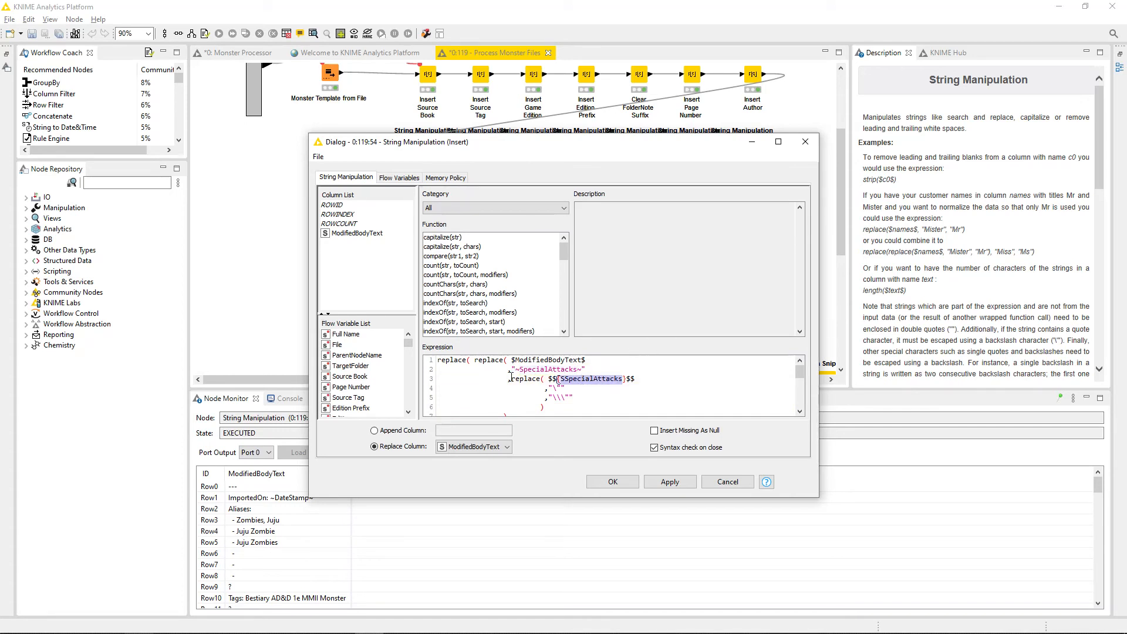
{"action": "left_click", "coordinate": [729, 482]}
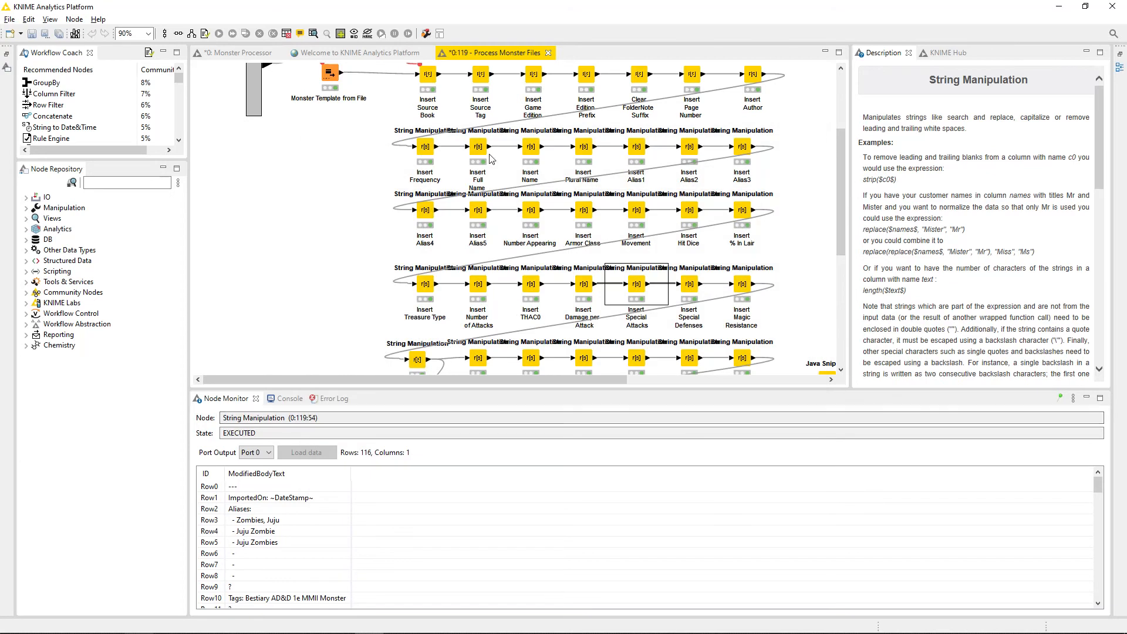
Examine the Breakpoint node after Insert Intelligence, including its enable option and Name variable match on Bandit, and close its configuration without applying changes
{"action": "scroll", "coordinate": [481, 278], "scroll_direction": "down", "scroll_amount": 3}
{"action": "scroll", "coordinate": [481, 278], "scroll_direction": "down", "scroll_amount": 2}
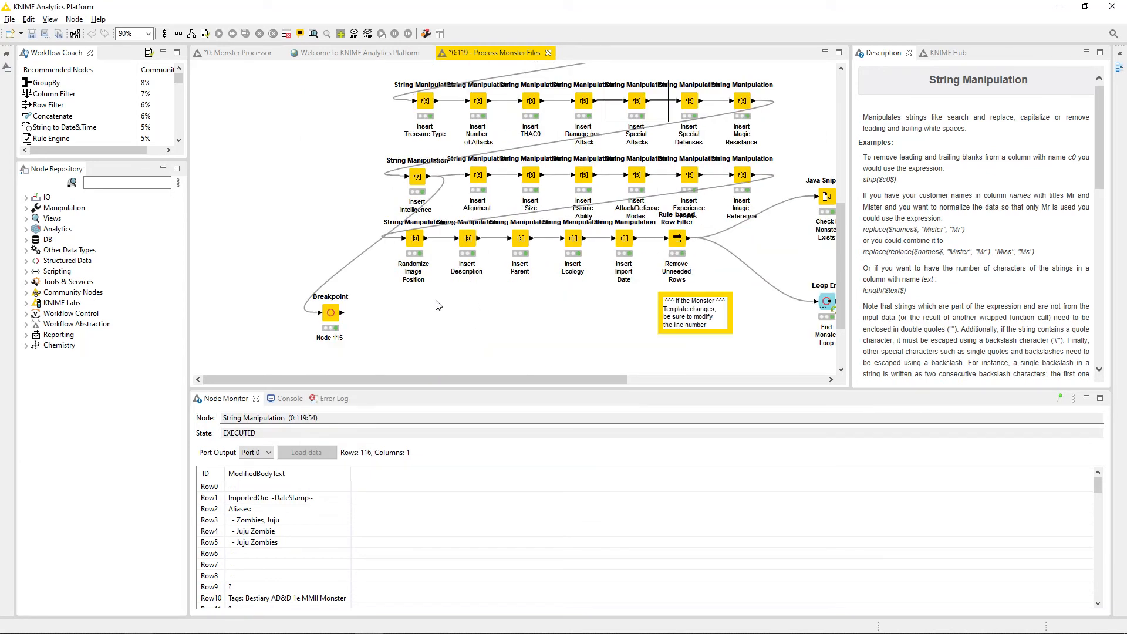
{"action": "left_click", "coordinate": [421, 178]}
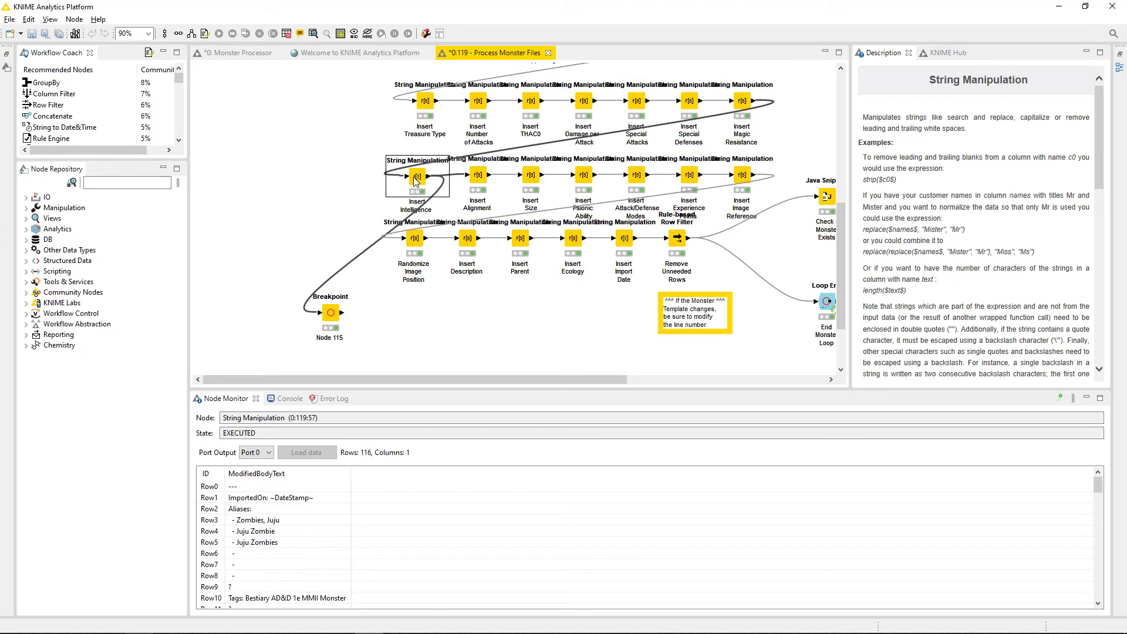
{"action": "left_click", "coordinate": [333, 321]}
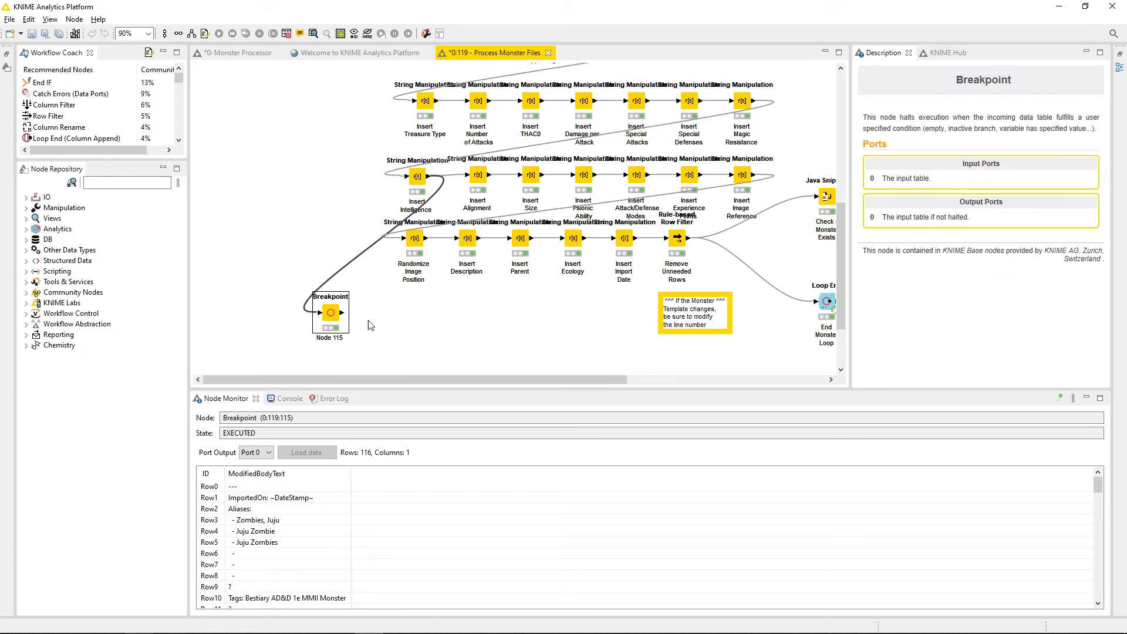
{"action": "double_click", "coordinate": [330, 320]}
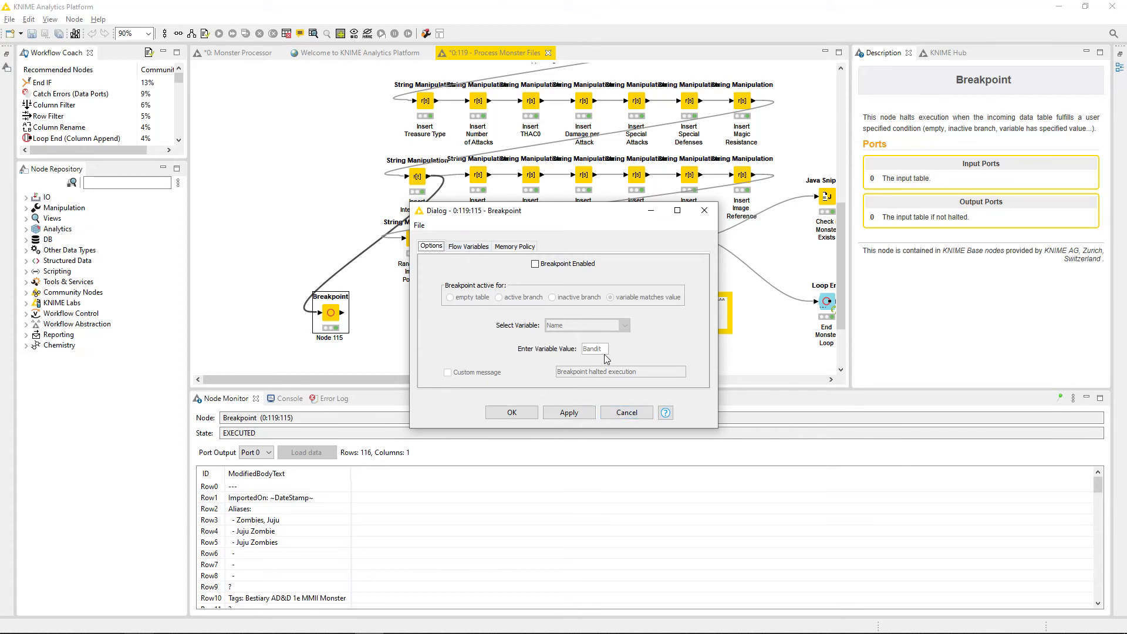
{"action": "left_click", "coordinate": [535, 264]}
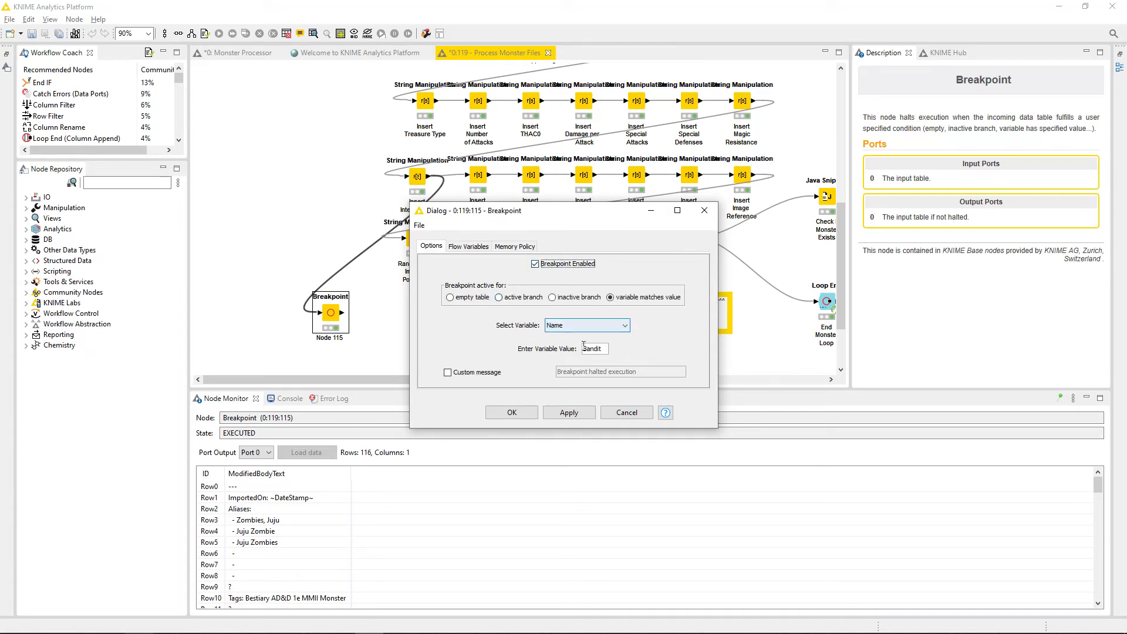
{"action": "left_click", "coordinate": [568, 266]}
{"action": "left_click", "coordinate": [626, 413]}
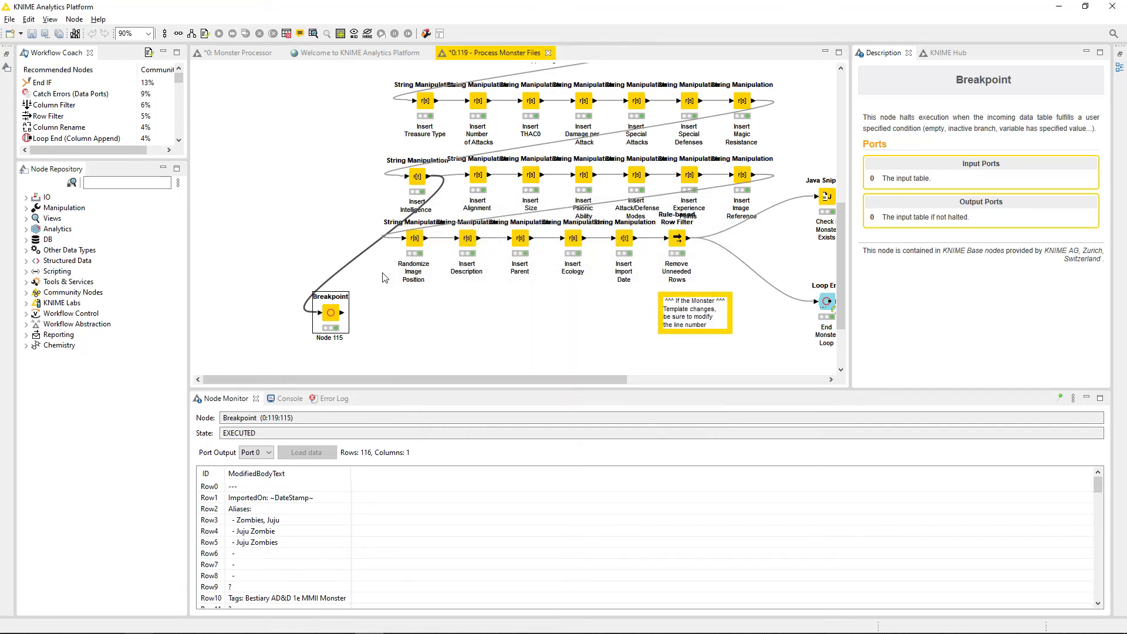
Show the Insert Import Date node's output and enlarge the Node Monitor to display more of its rows
{"action": "scroll", "coordinate": [374, 289], "scroll_direction": "down", "scroll_amount": 2}
{"action": "scroll", "coordinate": [374, 290], "scroll_direction": "up", "scroll_amount": 2}
{"action": "scroll", "coordinate": [501, 335], "scroll_direction": "up", "scroll_amount": 3}
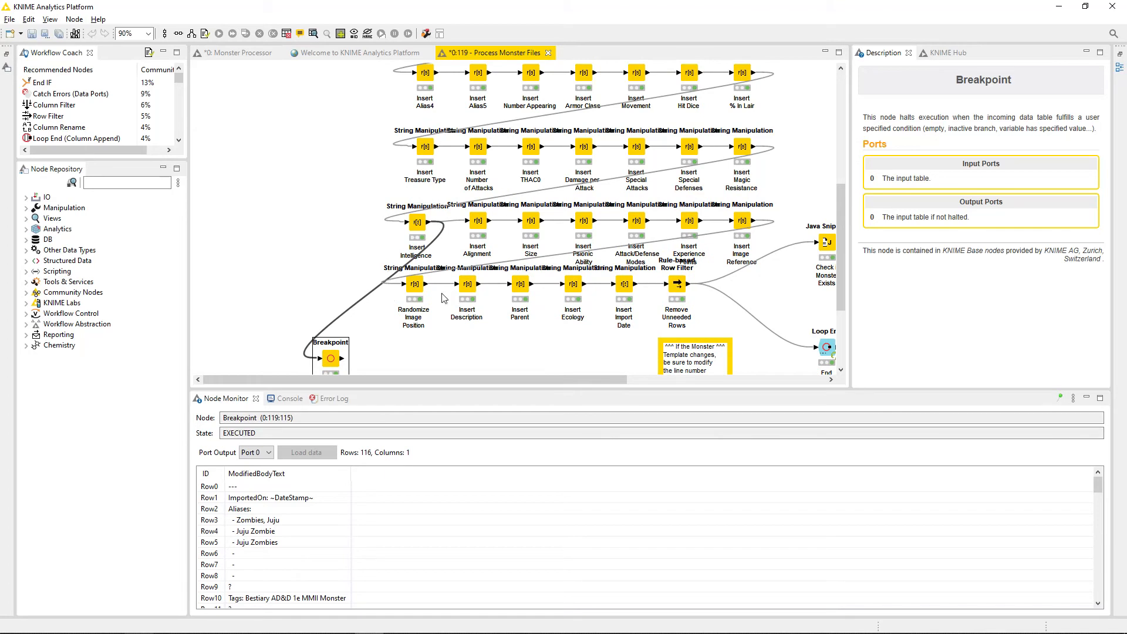
{"action": "left_click", "coordinate": [621, 292]}
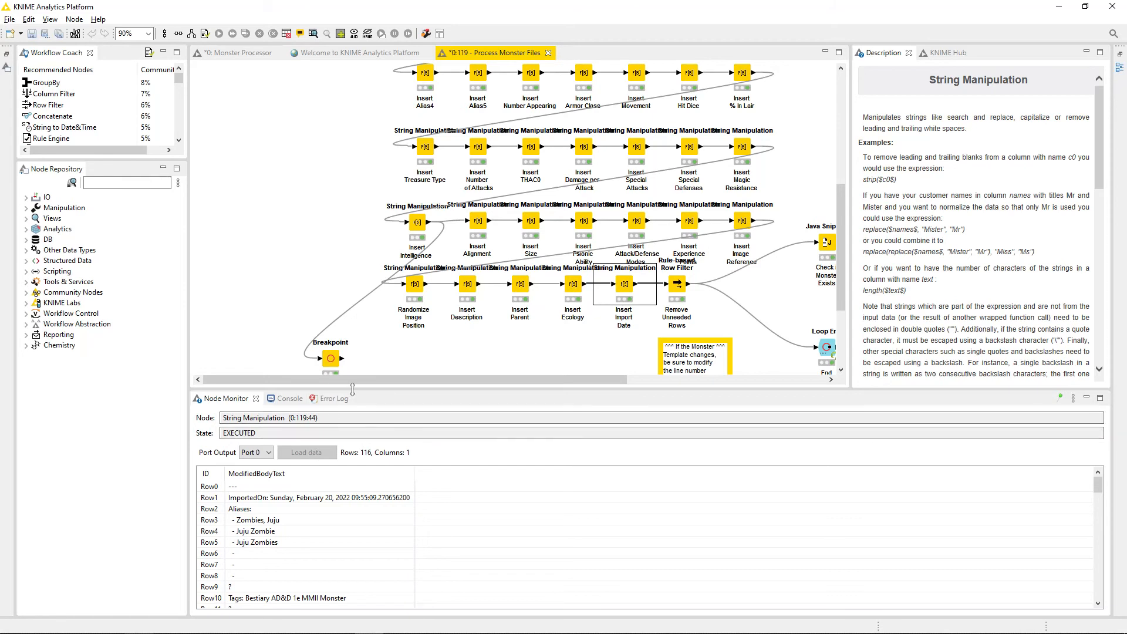
{"action": "left_click_drag", "start_coordinate": [346, 388], "coordinate": [345, 216]}
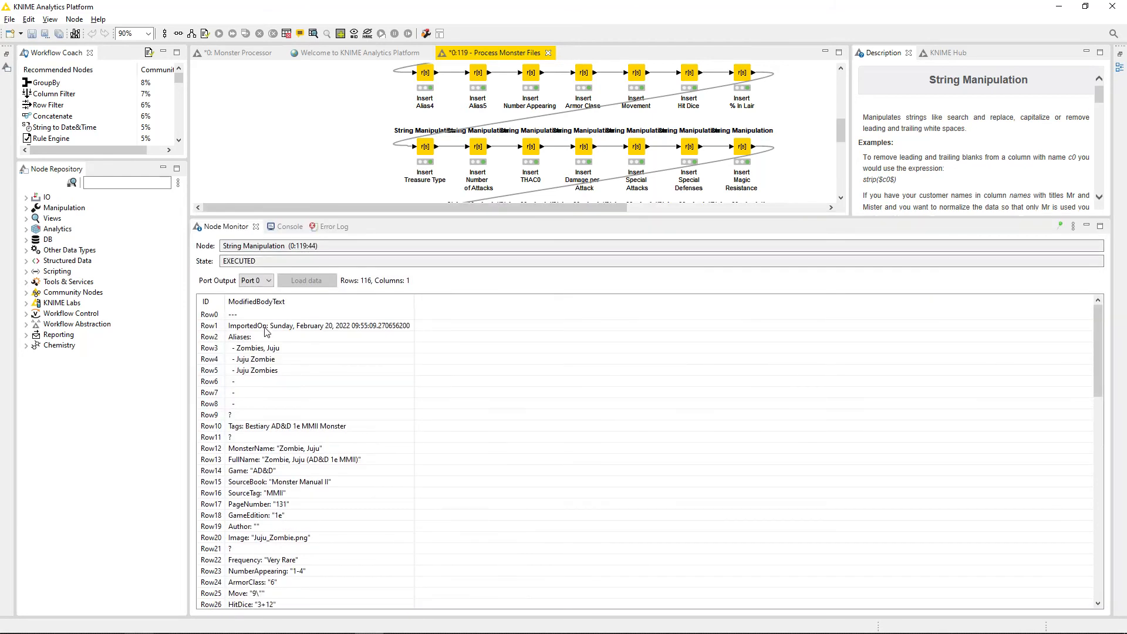
Read through the filled-in monster note lines in the Insert Import Date output, from the metadata to the stat block
{"action": "scroll", "coordinate": [310, 381], "scroll_direction": "down", "scroll_amount": 13}
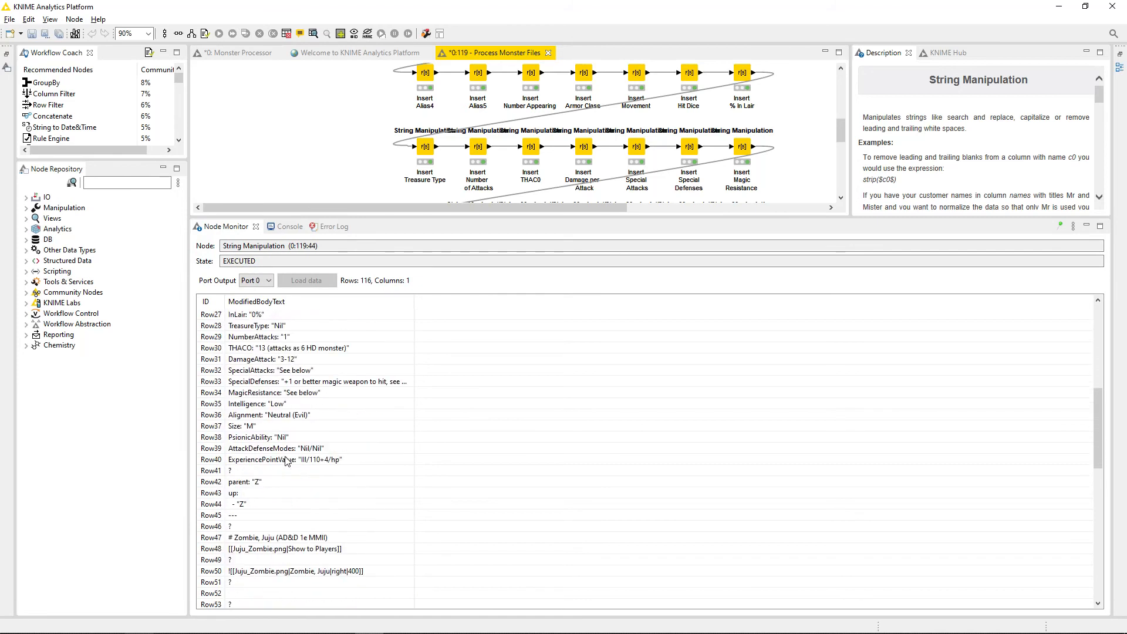
{"action": "scroll", "coordinate": [287, 462], "scroll_direction": "down", "scroll_amount": 11}
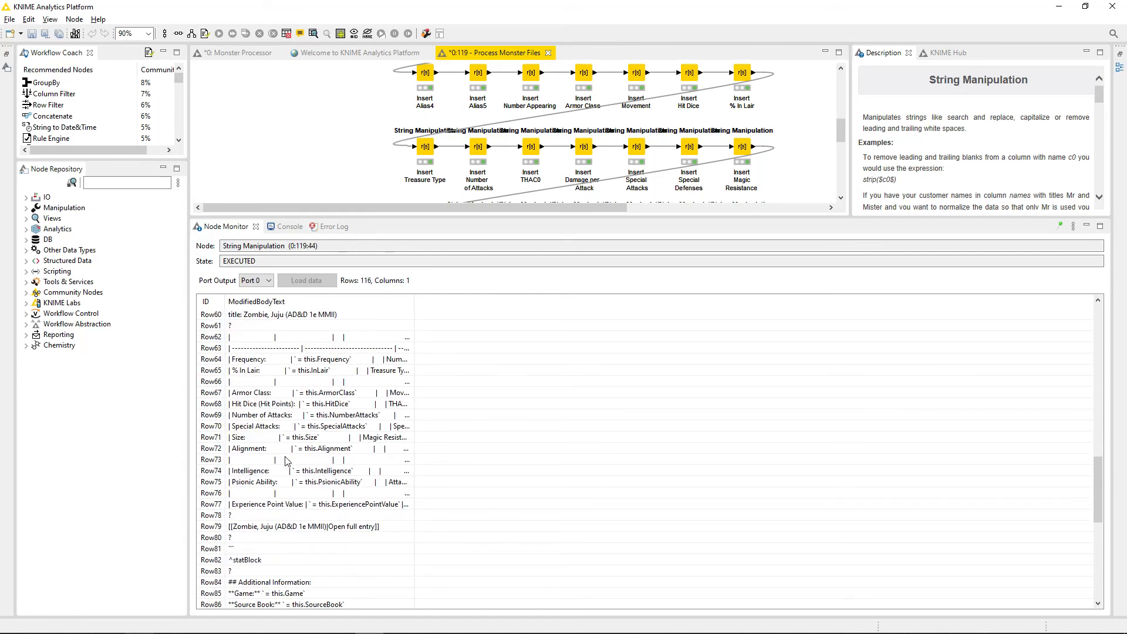
{"action": "scroll", "coordinate": [287, 461], "scroll_direction": "down", "scroll_amount": 2}
{"action": "scroll", "coordinate": [287, 438], "scroll_direction": "up", "scroll_amount": 13}
{"action": "scroll", "coordinate": [286, 437], "scroll_direction": "down", "scroll_amount": 1}
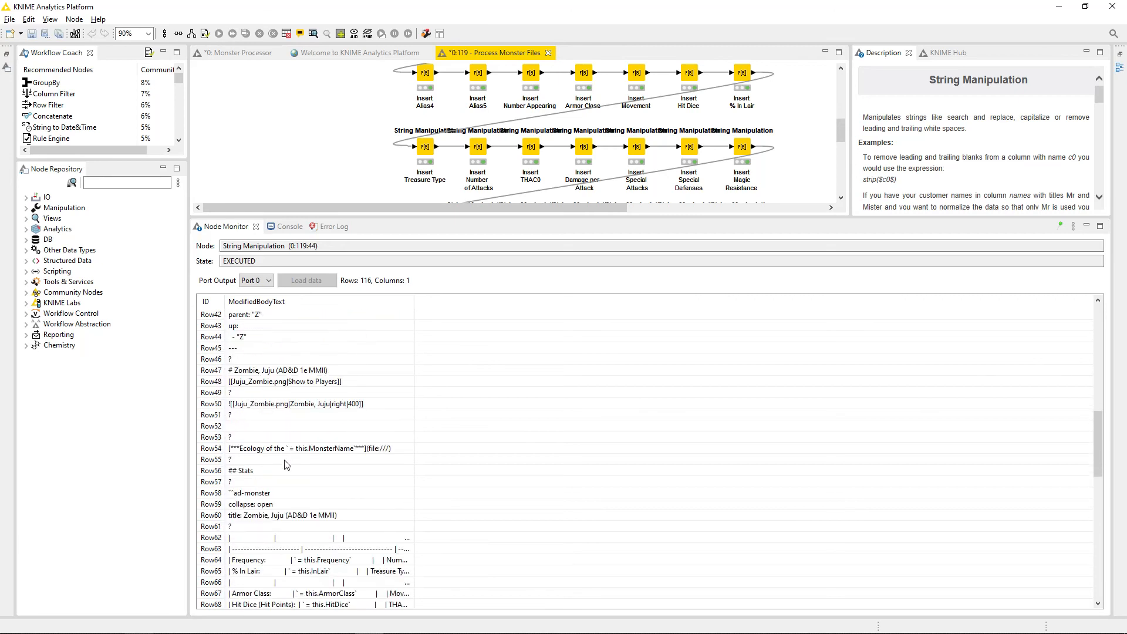
Read the rest of the Insert Import Date output, from the Stats section to the dataview query at the end
{"action": "left_click", "coordinate": [288, 482]}
{"action": "scroll", "coordinate": [287, 482], "scroll_direction": "down", "scroll_amount": 3}
{"action": "scroll", "coordinate": [288, 482], "scroll_direction": "up", "scroll_amount": 2}
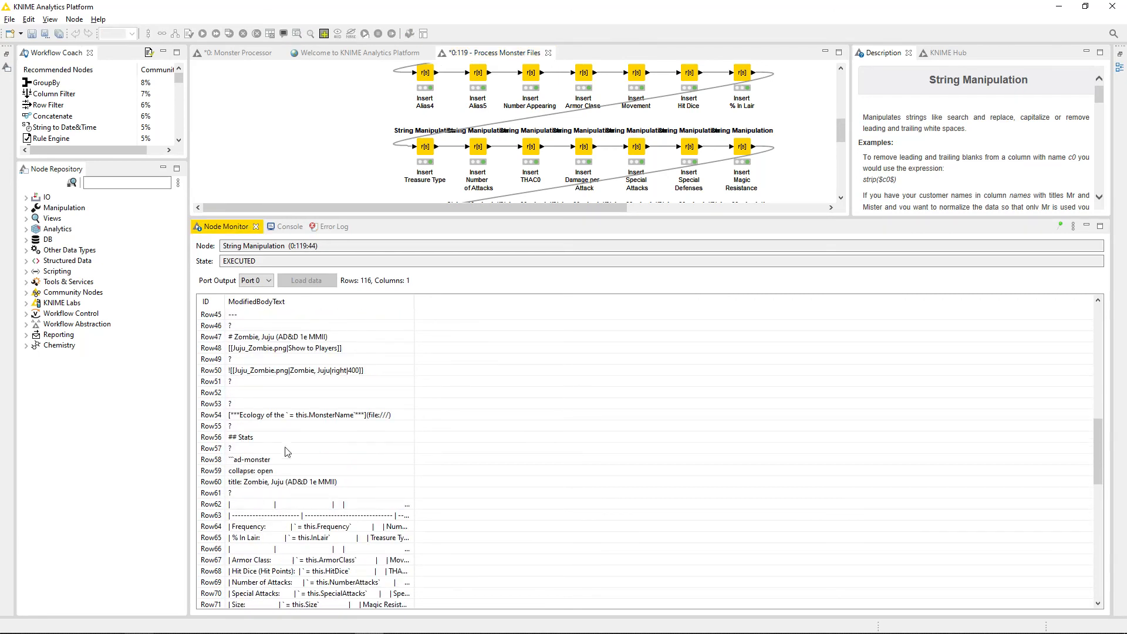
{"action": "left_click", "coordinate": [219, 418]}
{"action": "scroll", "coordinate": [276, 457], "scroll_direction": "down", "scroll_amount": 12}
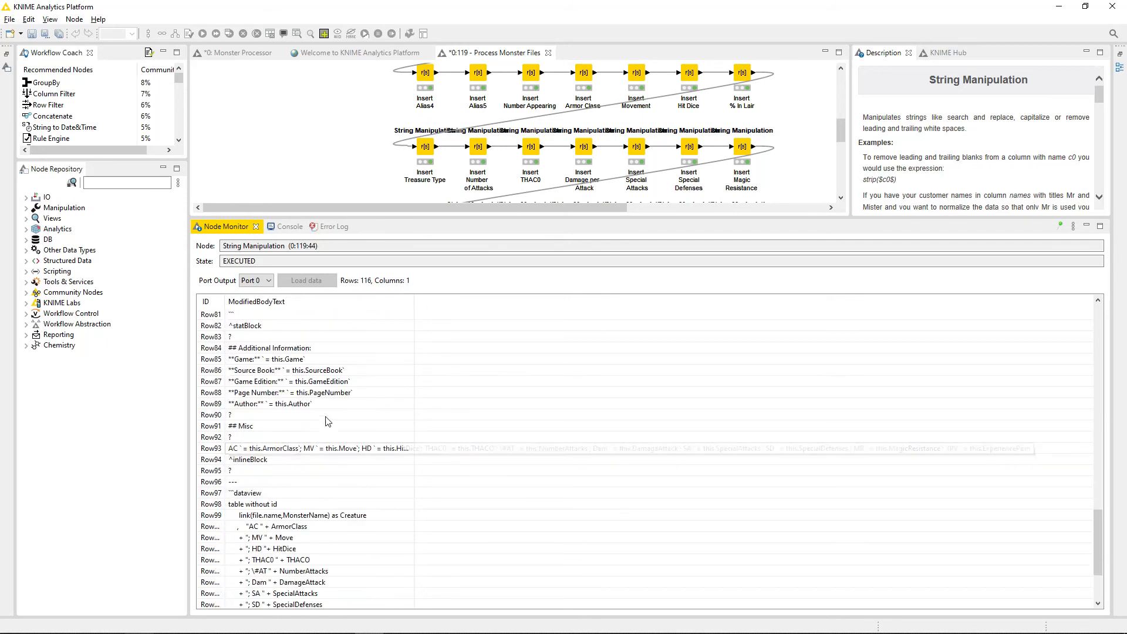
{"action": "scroll", "coordinate": [334, 423], "scroll_direction": "up", "scroll_amount": 2}
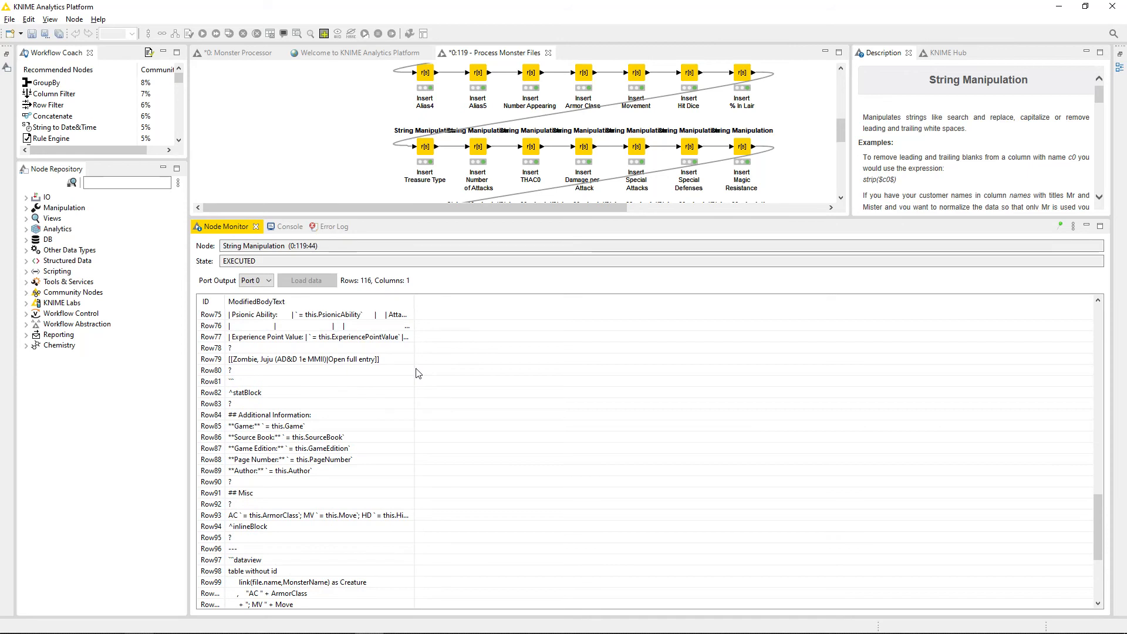
{"action": "scroll", "coordinate": [363, 409], "scroll_direction": "down", "scroll_amount": 5}
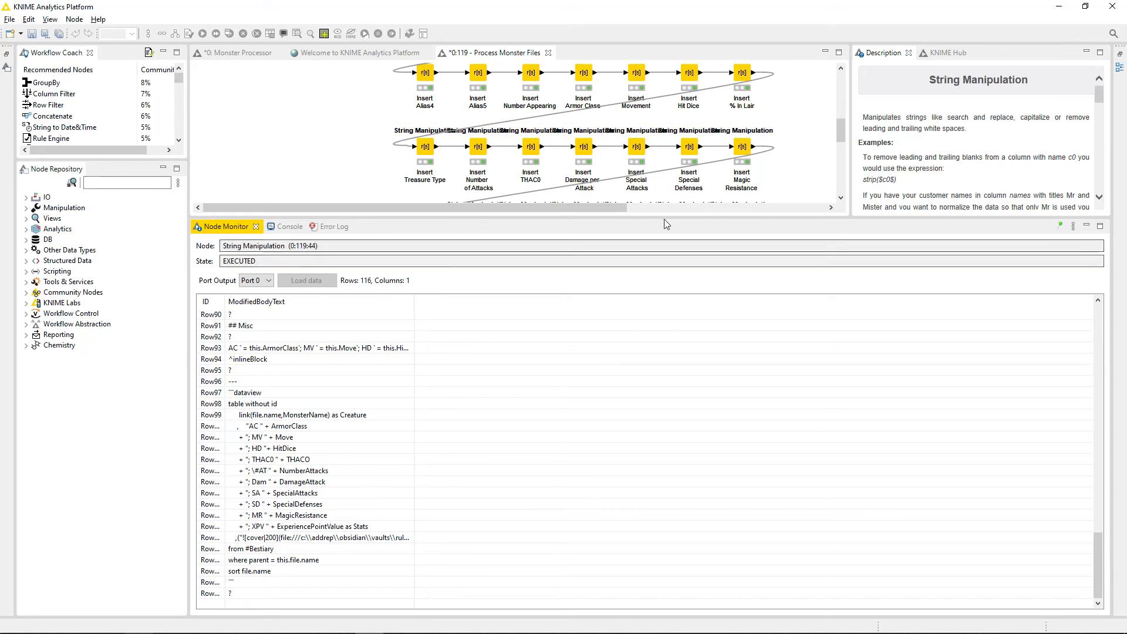
Shrink the Node Monitor and look through the output of the Remove Unneeded Rows node
{"action": "left_click_drag", "start_coordinate": [664, 224], "coordinate": [661, 407]}
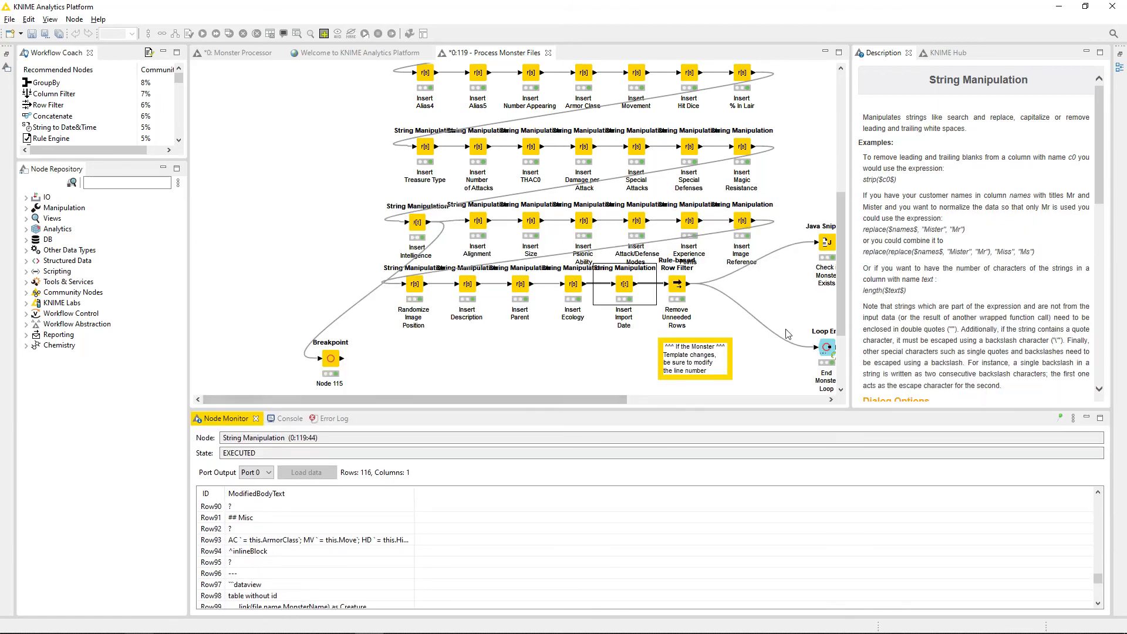
{"action": "left_click", "coordinate": [678, 294]}
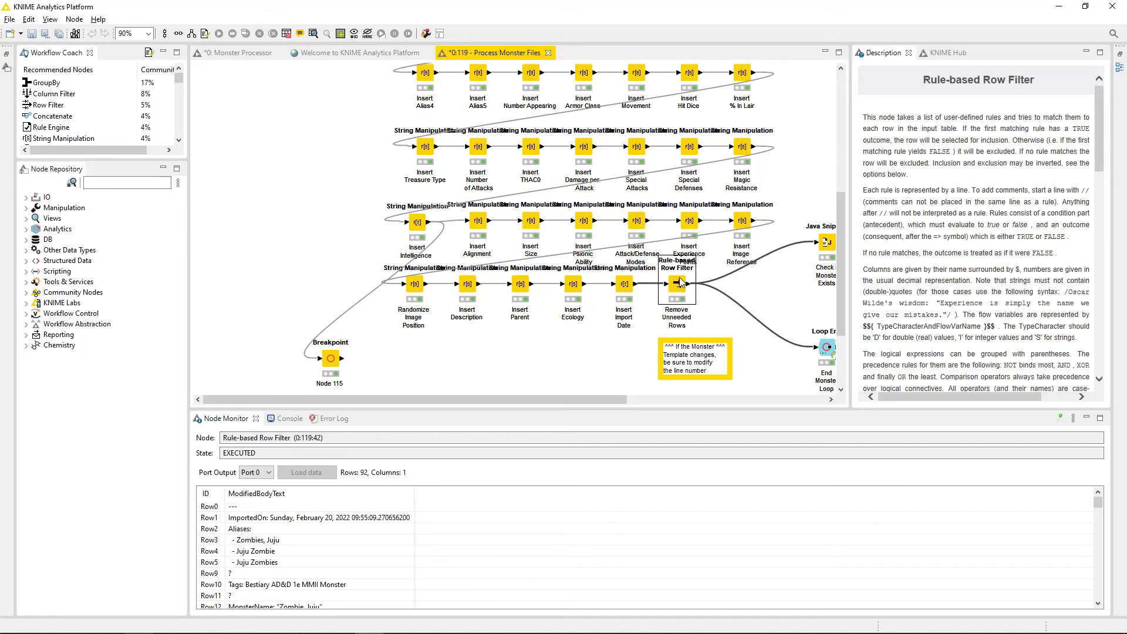
{"action": "left_click", "coordinate": [216, 518]}
{"action": "scroll", "coordinate": [216, 518], "scroll_direction": "down", "scroll_amount": 5}
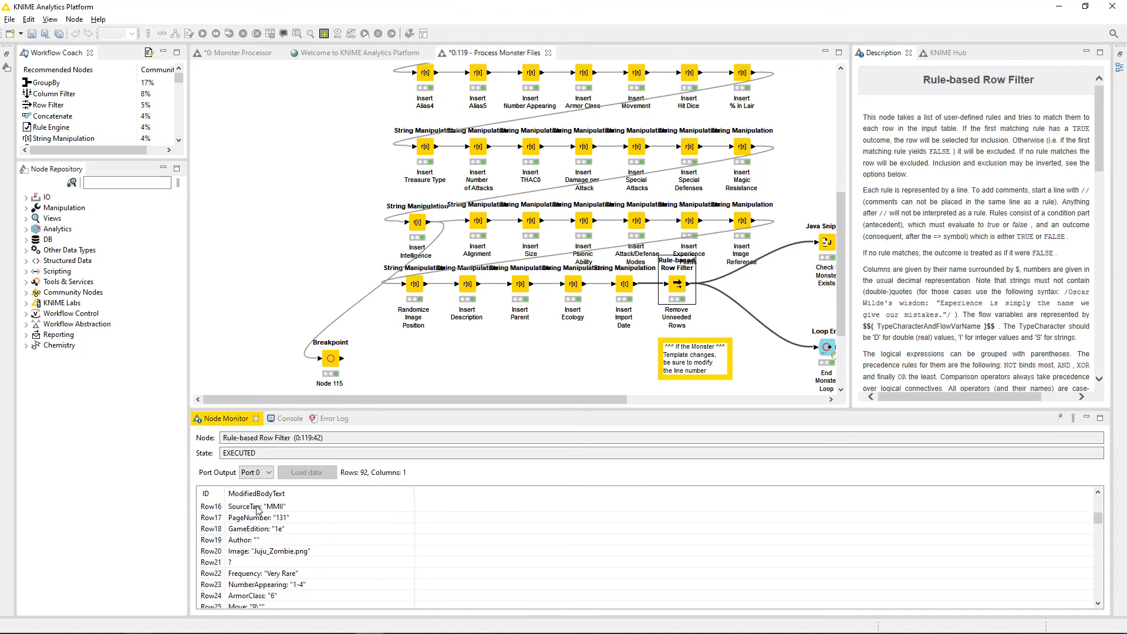
View the Remove Unneeded Rows rule expression up to its first line in an enlarged dialog, and close it without applying changes
{"action": "double_click", "coordinate": [680, 285]}
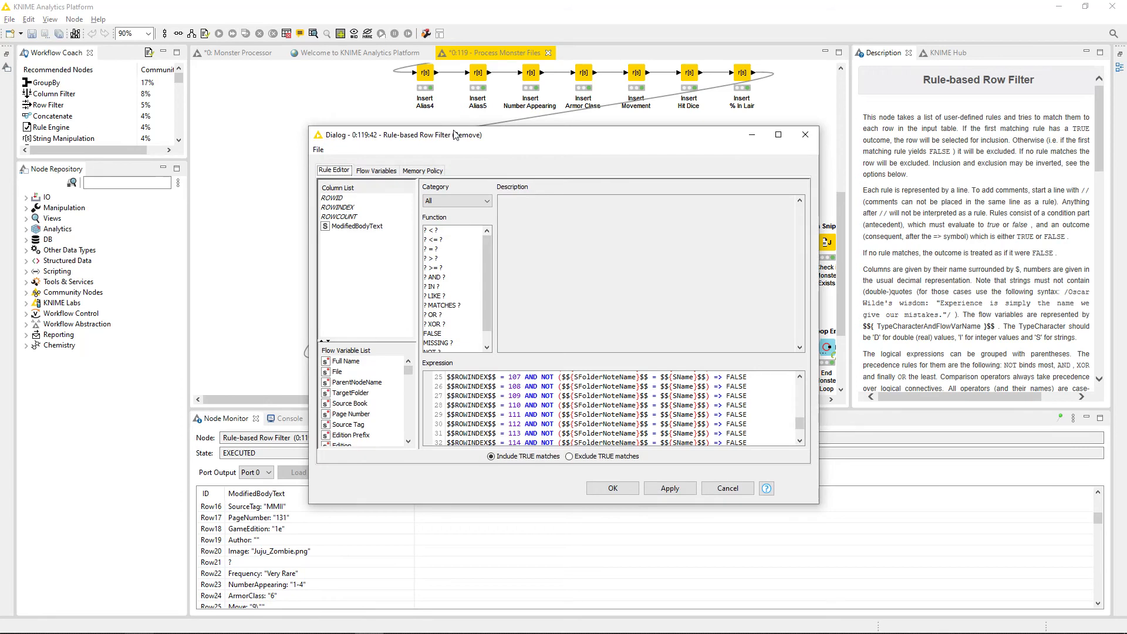
{"action": "left_click_drag", "start_coordinate": [467, 131], "coordinate": [346, 35]}
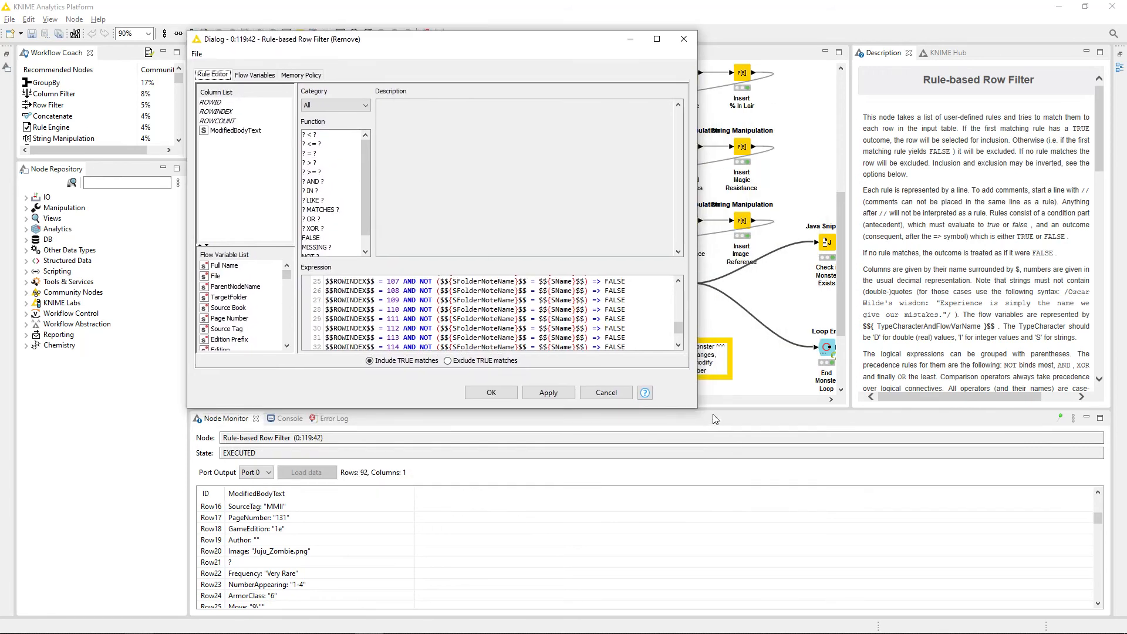
{"action": "left_click_drag", "start_coordinate": [696, 413], "coordinate": [916, 603]}
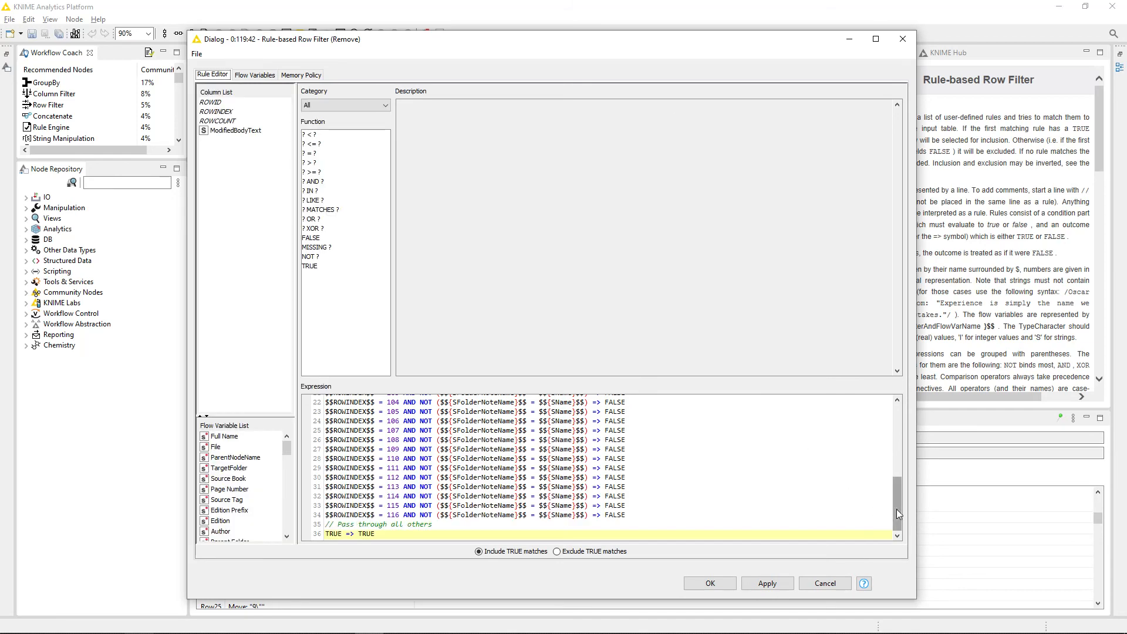
{"action": "scroll", "coordinate": [896, 509], "scroll_direction": "up", "scroll_amount": 7}
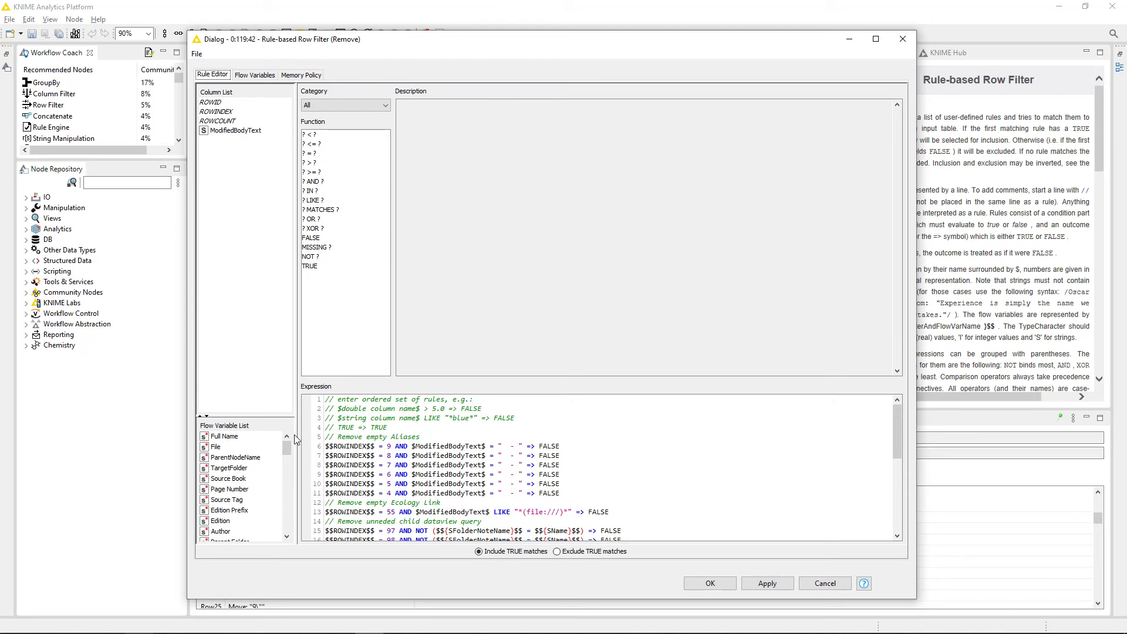
{"action": "left_click", "coordinate": [824, 583]}
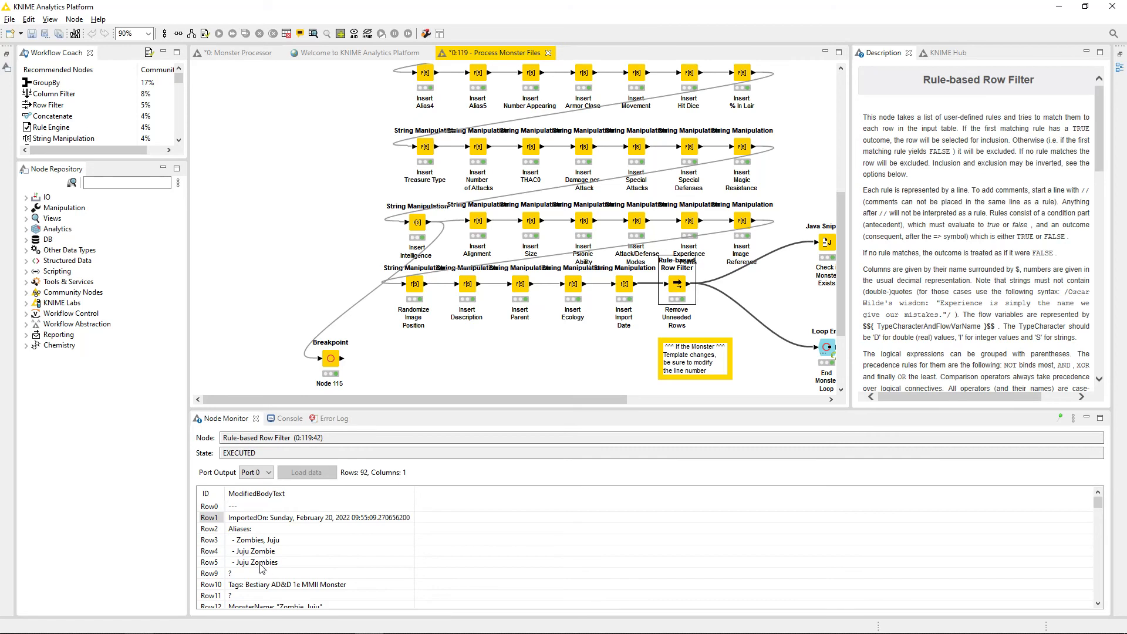
Compare the alias rows in the Remove Unneeded Rows output with the empty alias rows in the Insert Import Date output
{"action": "scroll", "coordinate": [229, 574], "scroll_direction": "down", "scroll_amount": 1}
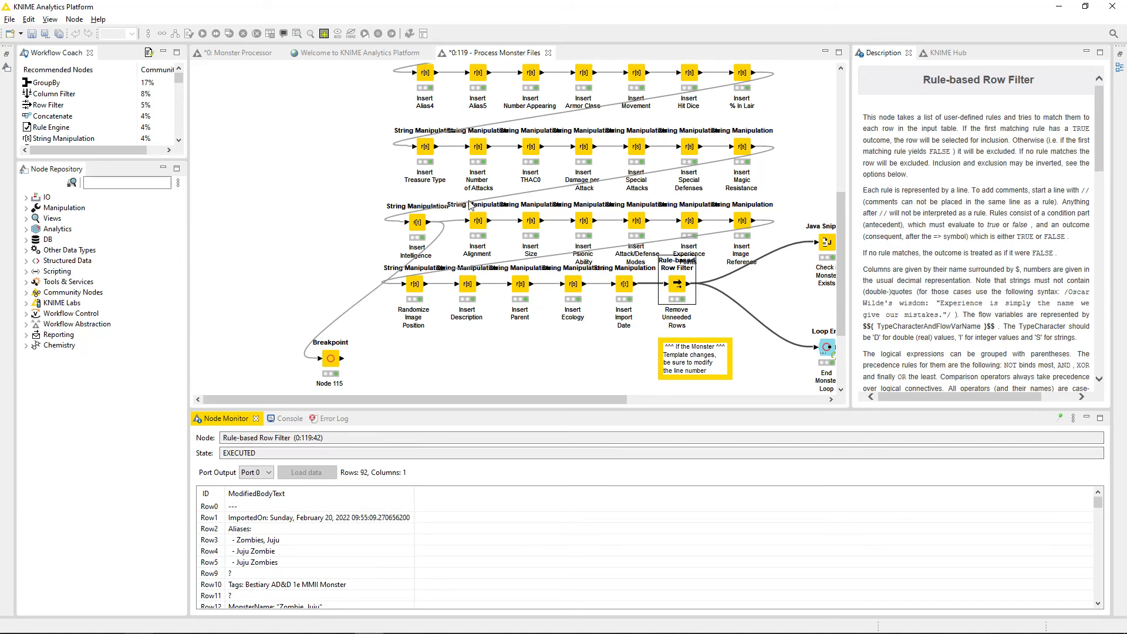
{"action": "scroll", "coordinate": [472, 204], "scroll_direction": "up", "scroll_amount": 3}
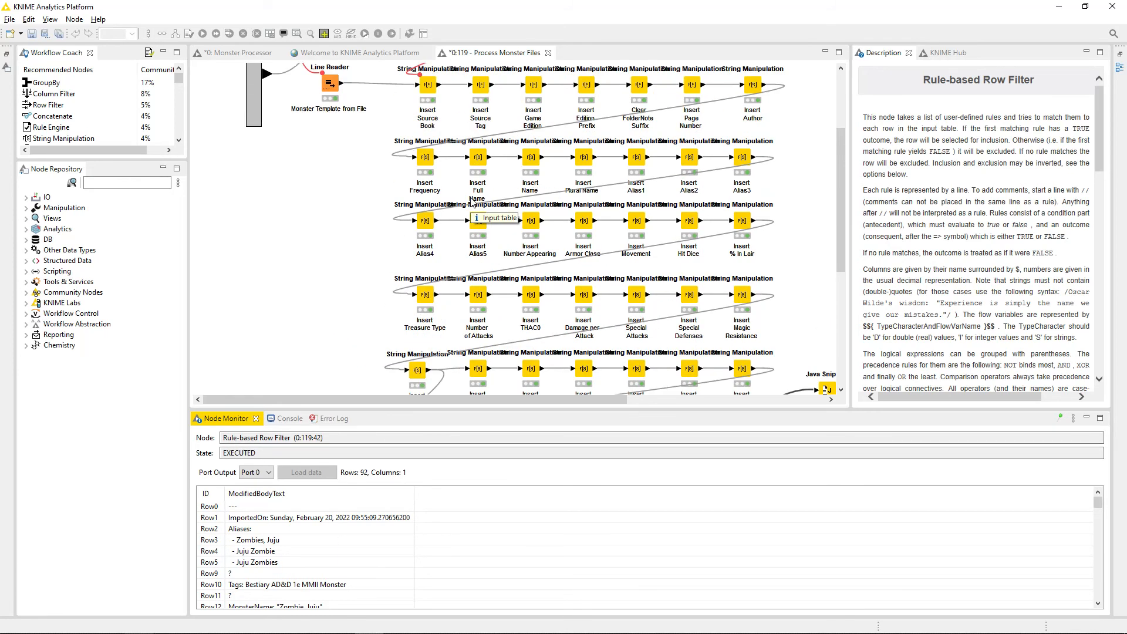
{"action": "scroll", "coordinate": [472, 202], "scroll_direction": "up", "scroll_amount": 1}
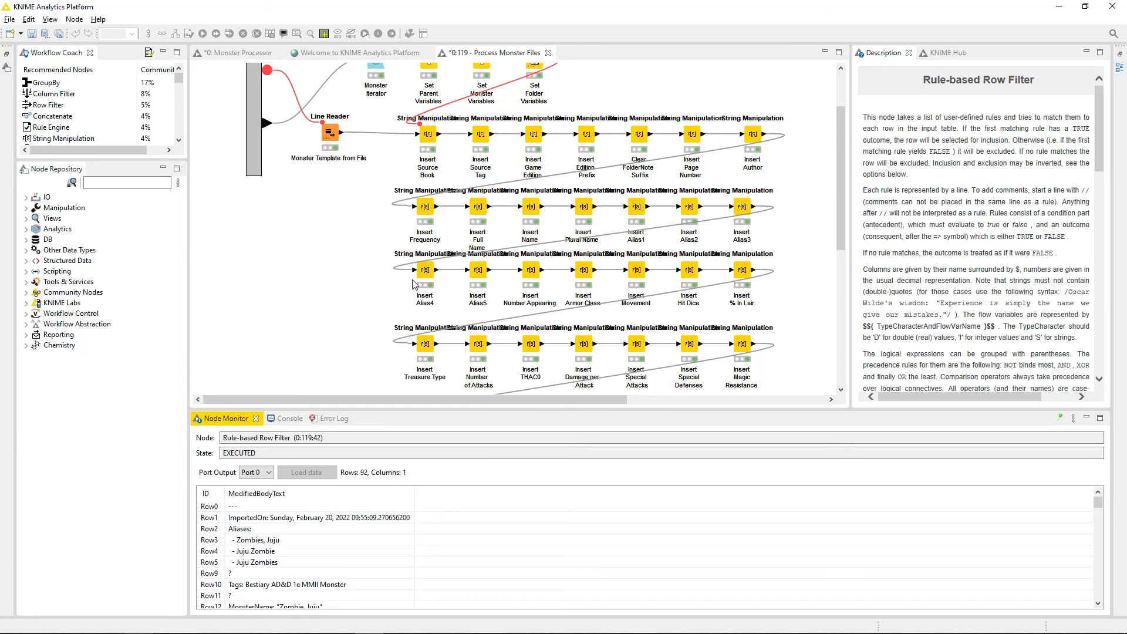
{"action": "scroll", "coordinate": [477, 290], "scroll_direction": "down", "scroll_amount": 5}
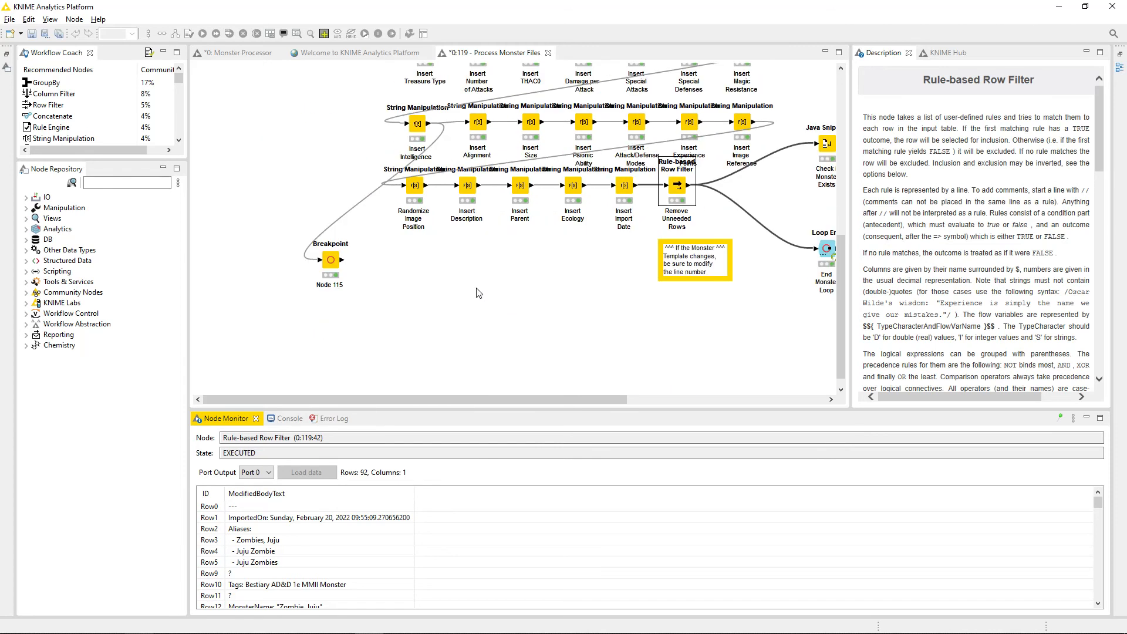
{"action": "left_click", "coordinate": [631, 237]}
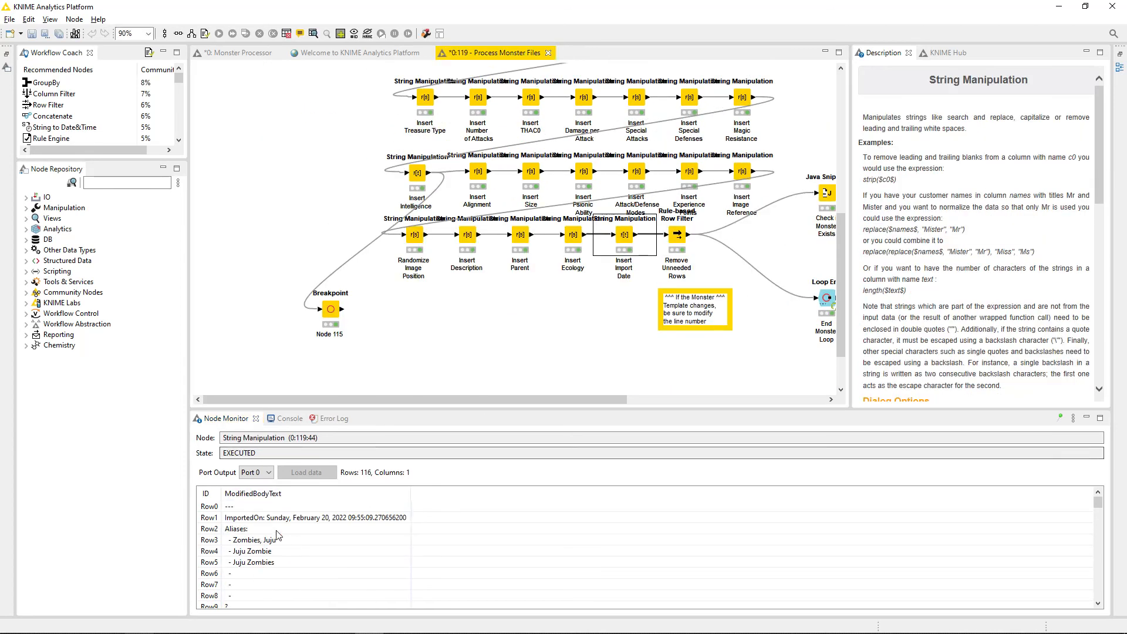
{"action": "scroll", "coordinate": [233, 536], "scroll_direction": "down", "scroll_amount": 1}
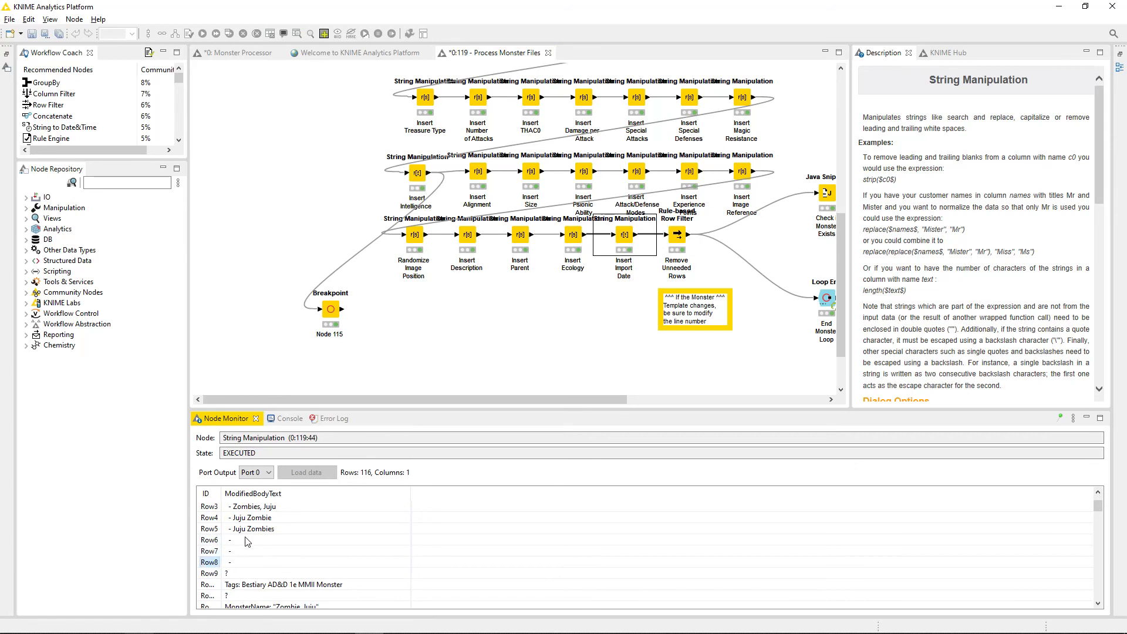
Reopen the Remove Unneeded Rows configuration, enlarge the dialog and go to the start of its rule expression
{"action": "double_click", "coordinate": [679, 243]}
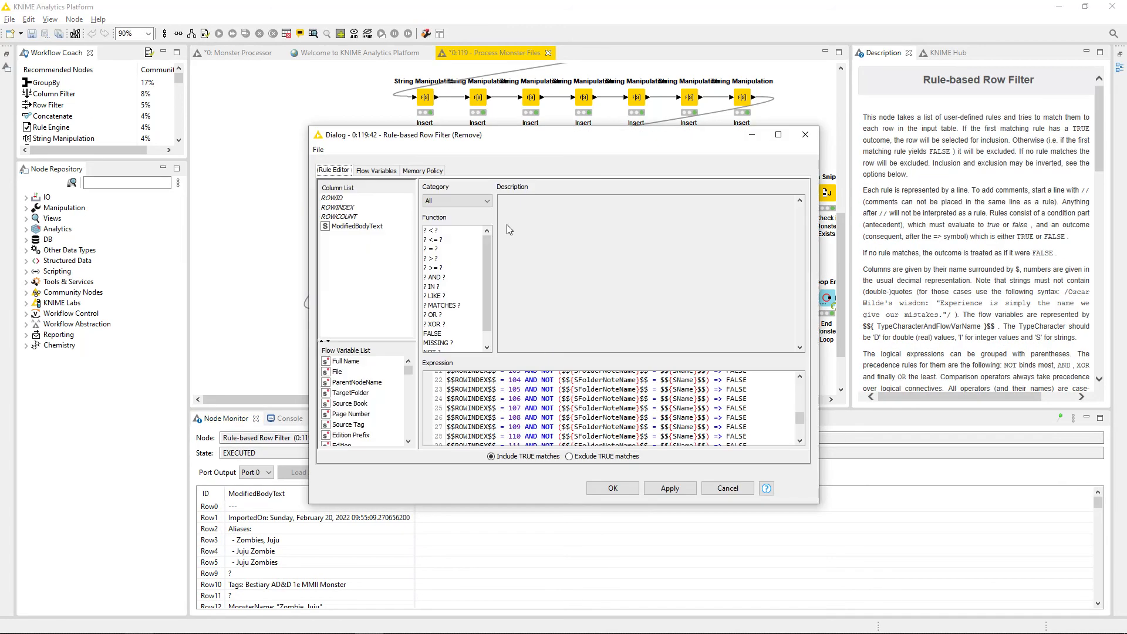
{"action": "left_click_drag", "start_coordinate": [469, 145], "coordinate": [326, 50]}
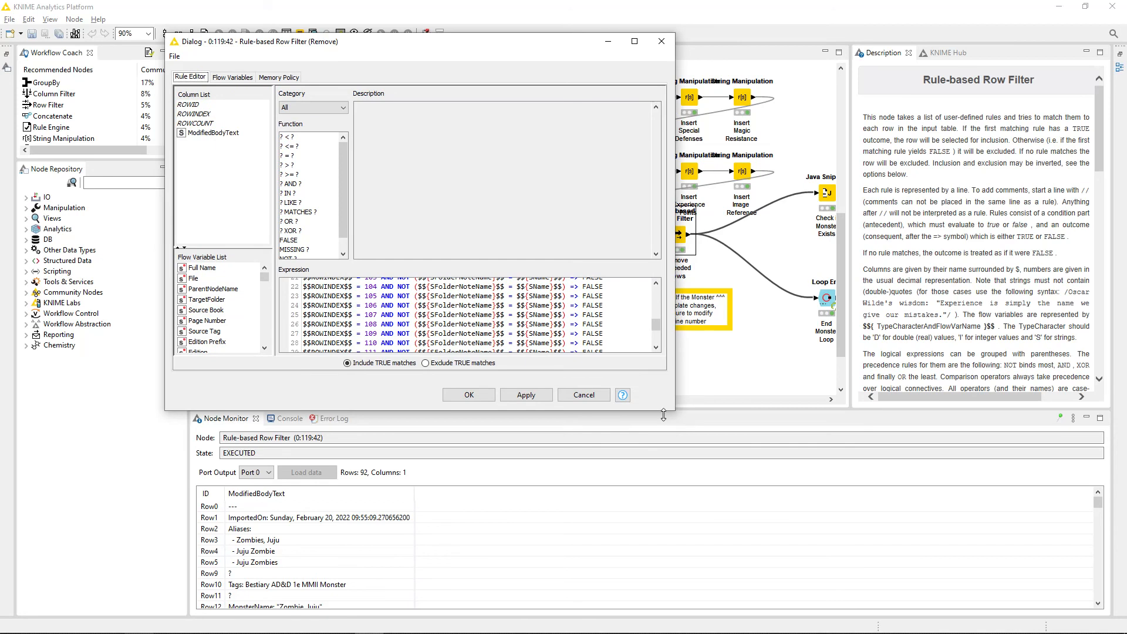
{"action": "left_click_drag", "start_coordinate": [670, 414], "coordinate": [972, 606]}
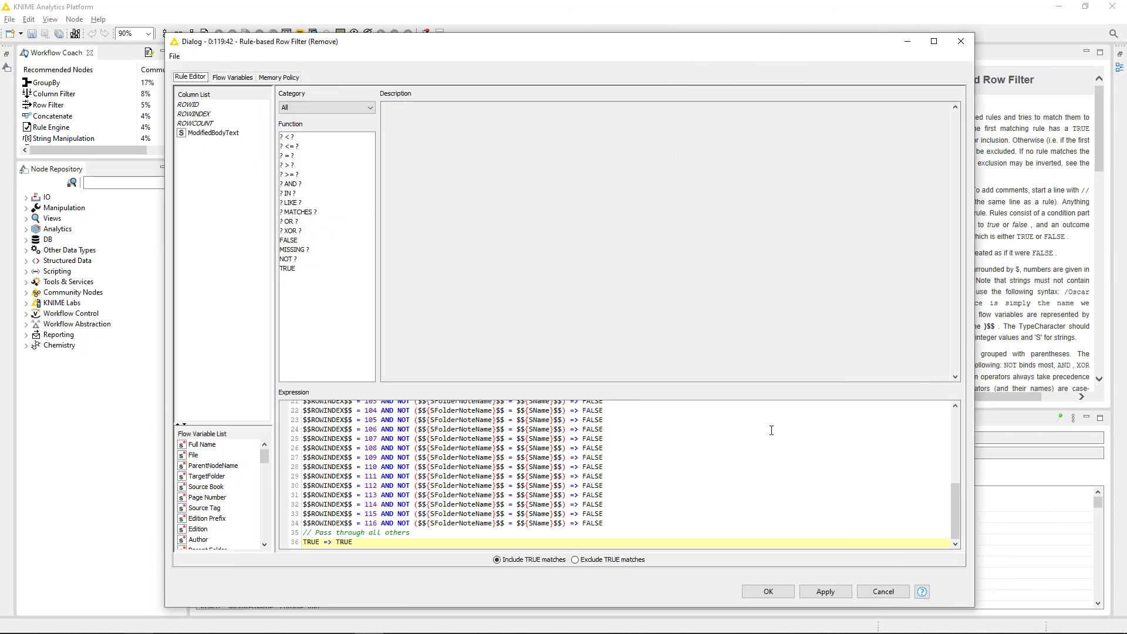
{"action": "left_click_drag", "start_coordinate": [957, 516], "coordinate": [957, 441]}
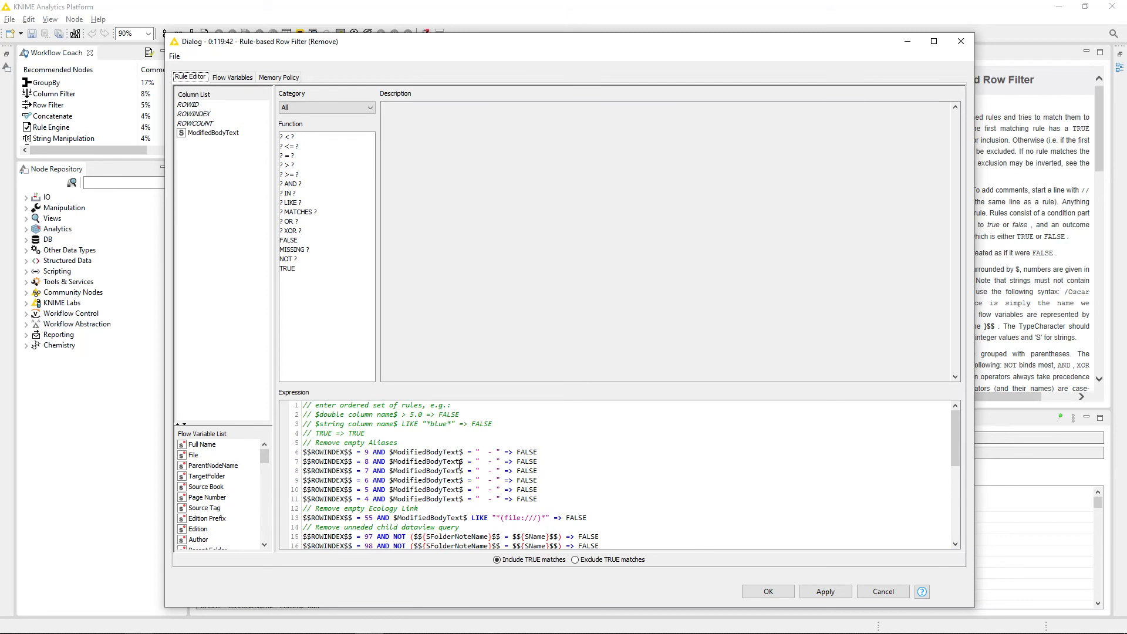
Examine the Remove empty Aliases rules, highlighting the " - " text match, the FALSE outcome and the whole rule block
{"action": "left_click_drag", "start_coordinate": [539, 499], "coordinate": [297, 453]}
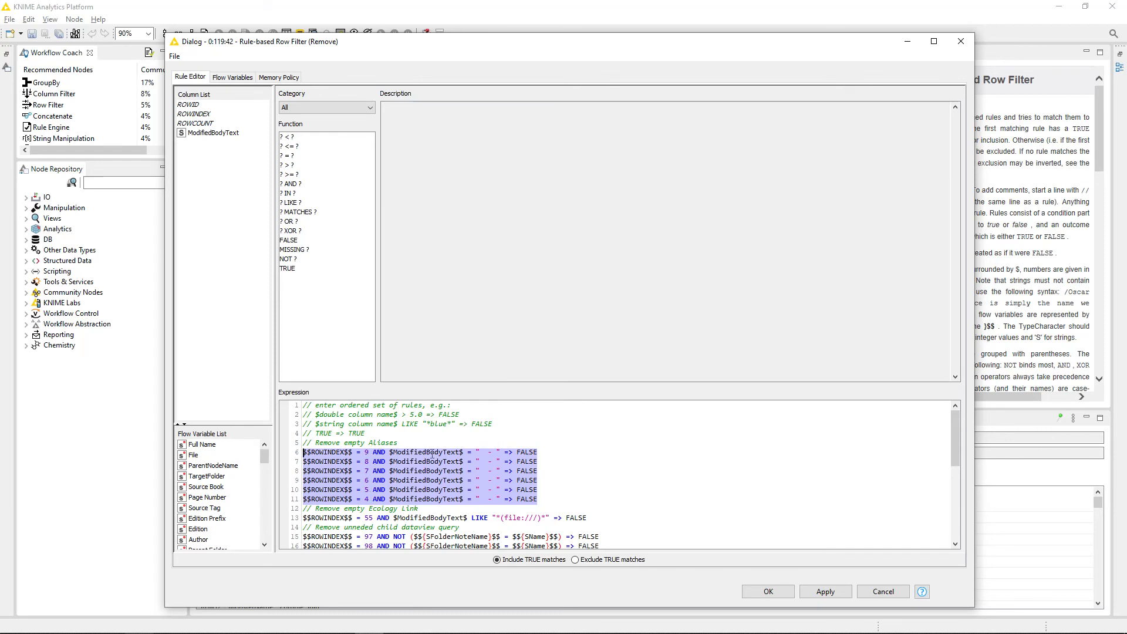
{"action": "left_click_drag", "start_coordinate": [480, 454], "coordinate": [493, 453]}
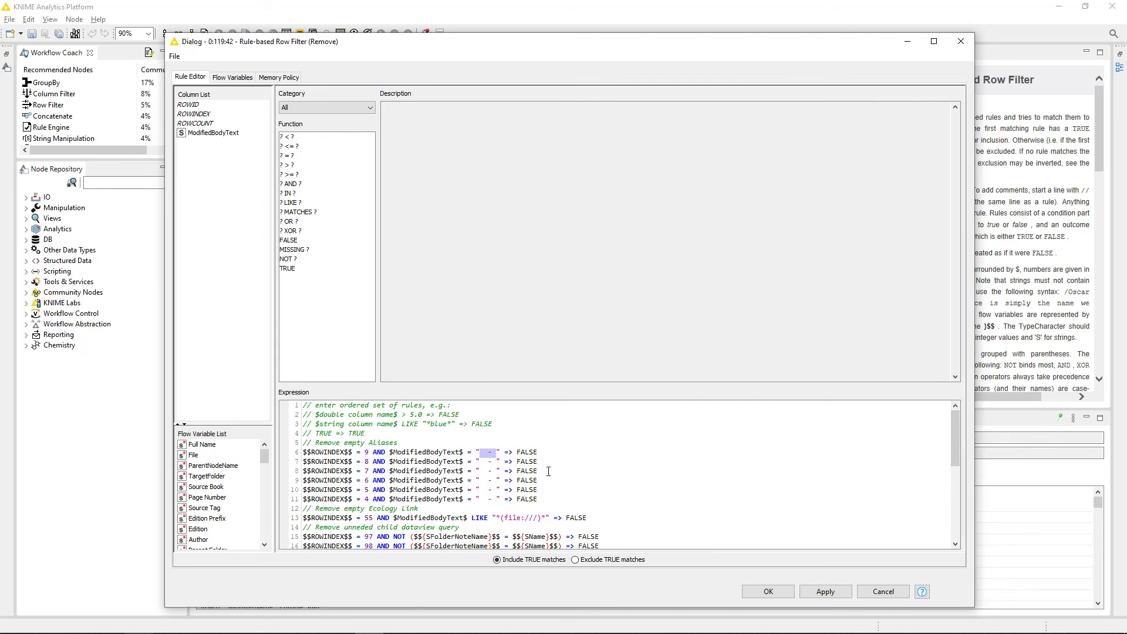
{"action": "double_click", "coordinate": [526, 452]}
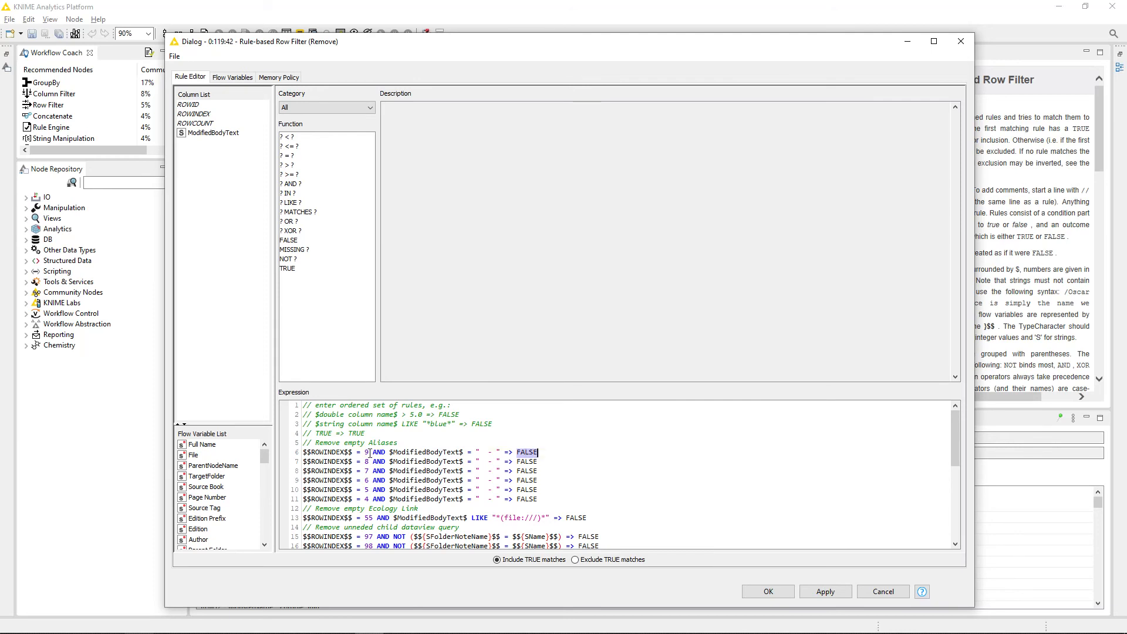
{"action": "left_click", "coordinate": [307, 442]}
{"action": "left_click_drag", "start_coordinate": [307, 443], "coordinate": [548, 501]}
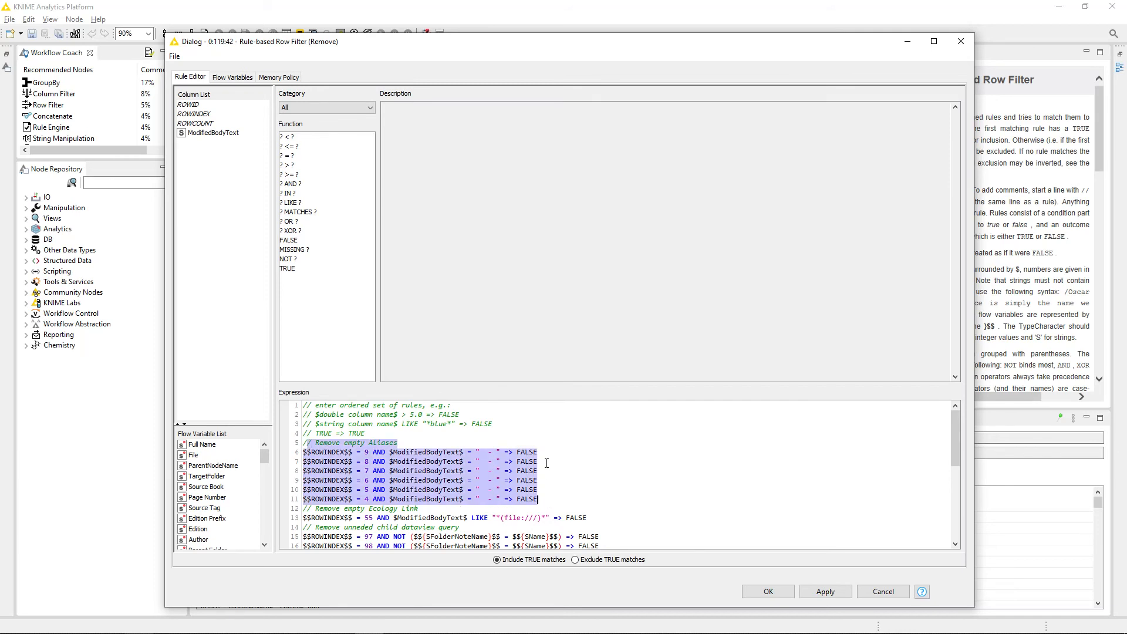
Examine the Remove empty Ecology Link rule, highlighting its (file:///) match pattern
{"action": "scroll", "coordinate": [547, 463], "scroll_direction": "down", "scroll_amount": 3}
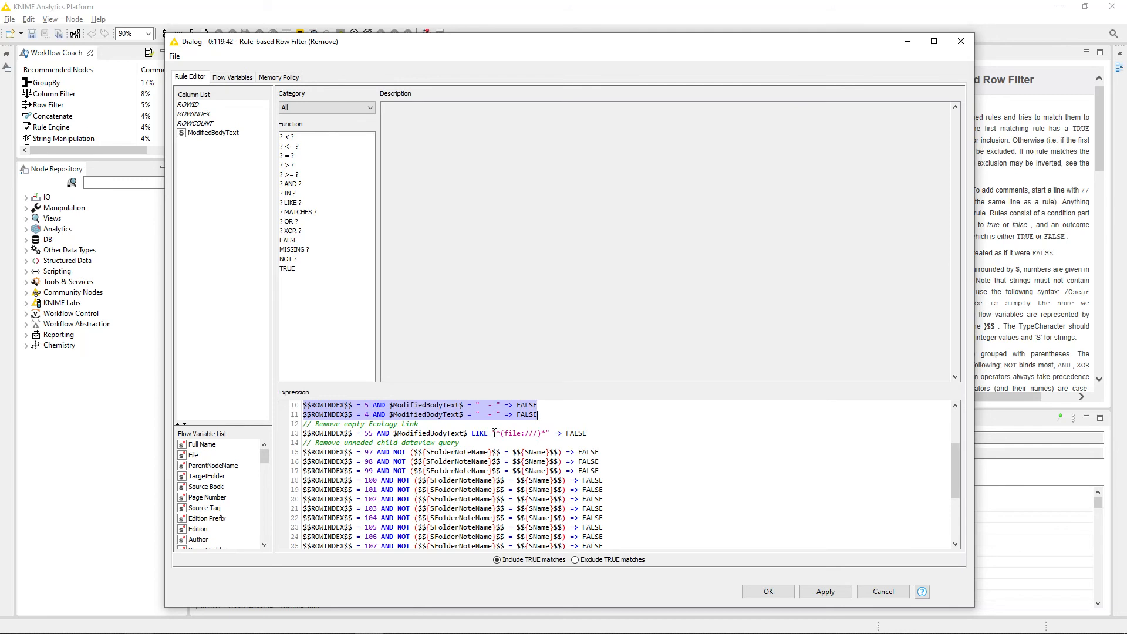
{"action": "left_click_drag", "start_coordinate": [495, 434], "coordinate": [542, 435]}
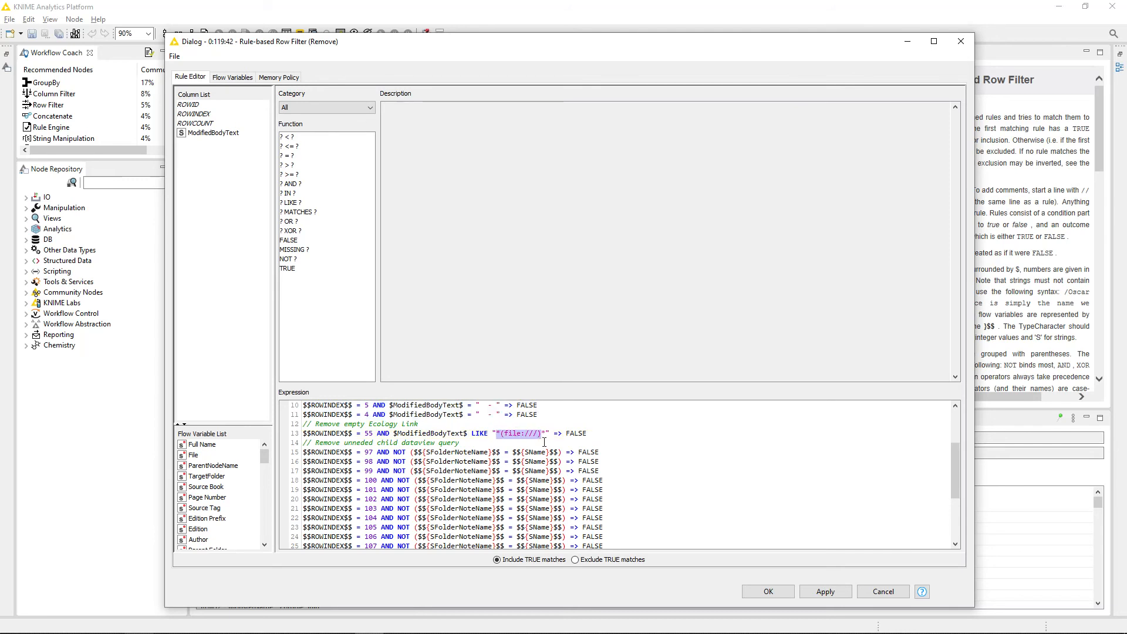
{"action": "left_click", "coordinate": [383, 430]}
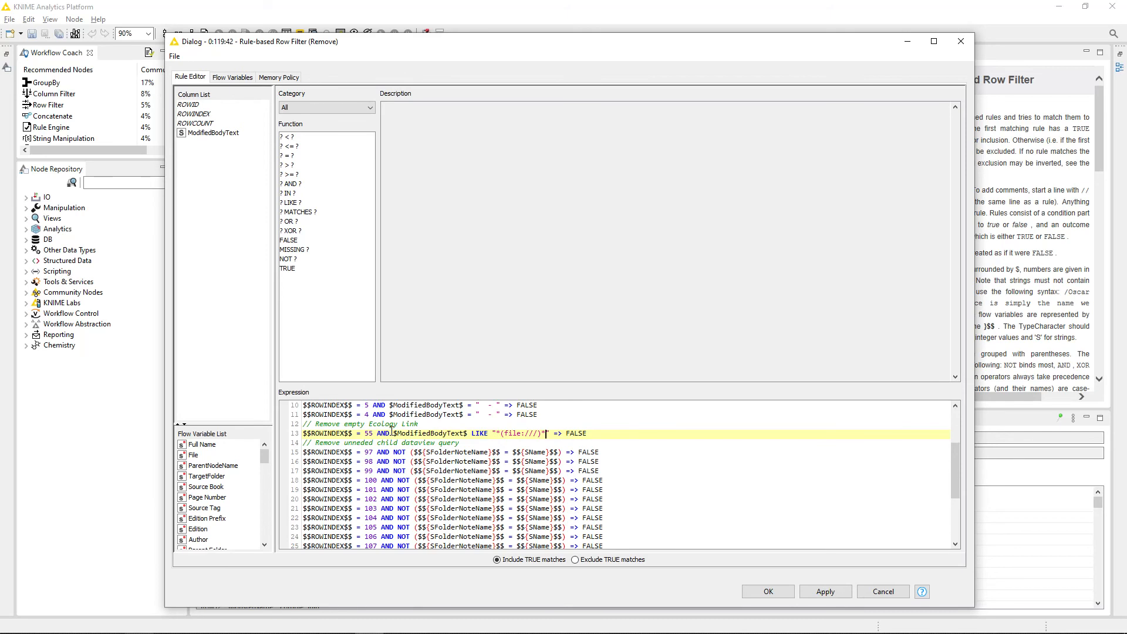
Examine the child dataview query rules comparing SFolderNoteName with SName and the final TRUE => TRUE rule, and close the configuration without applying changes
{"action": "scroll", "coordinate": [423, 464], "scroll_direction": "down", "scroll_amount": 1}
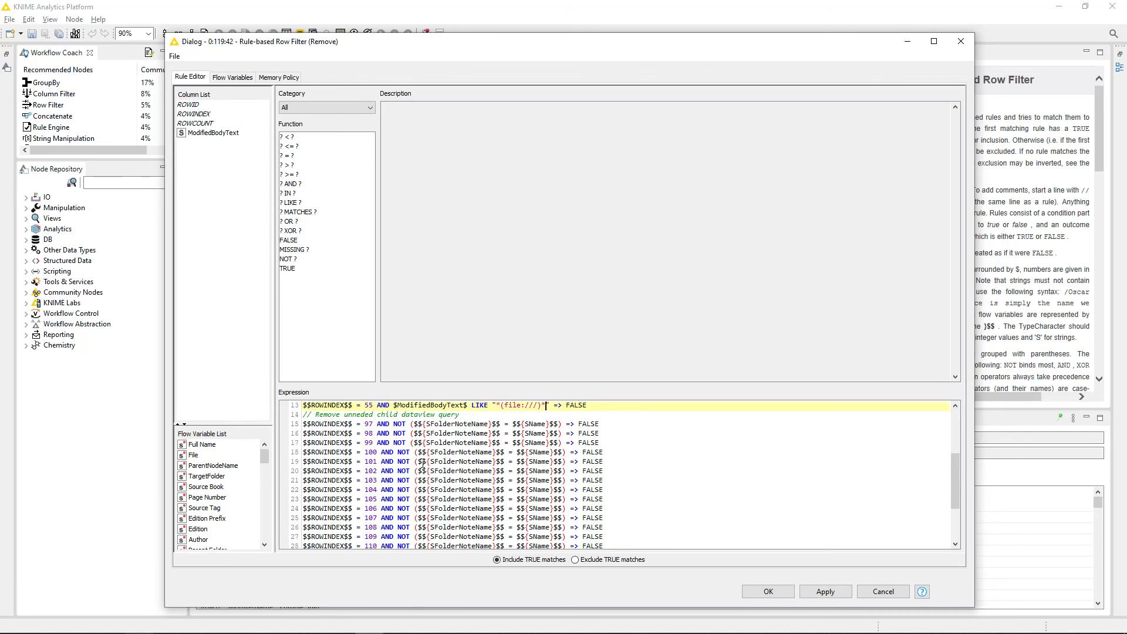
{"action": "double_click", "coordinate": [458, 423]}
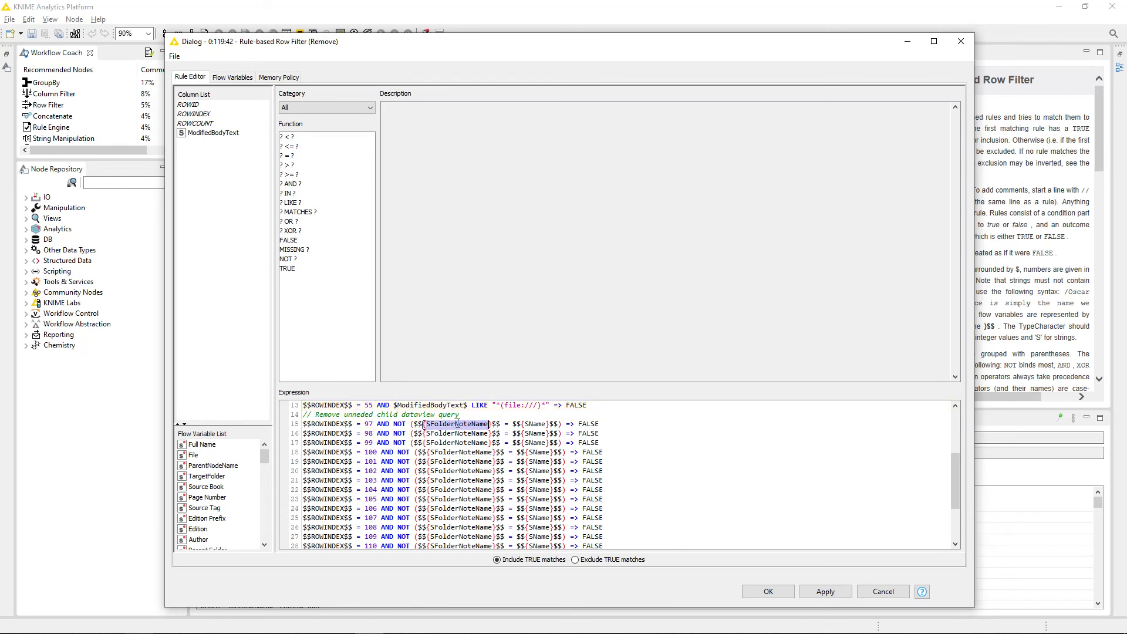
{"action": "double_click", "coordinate": [531, 423]}
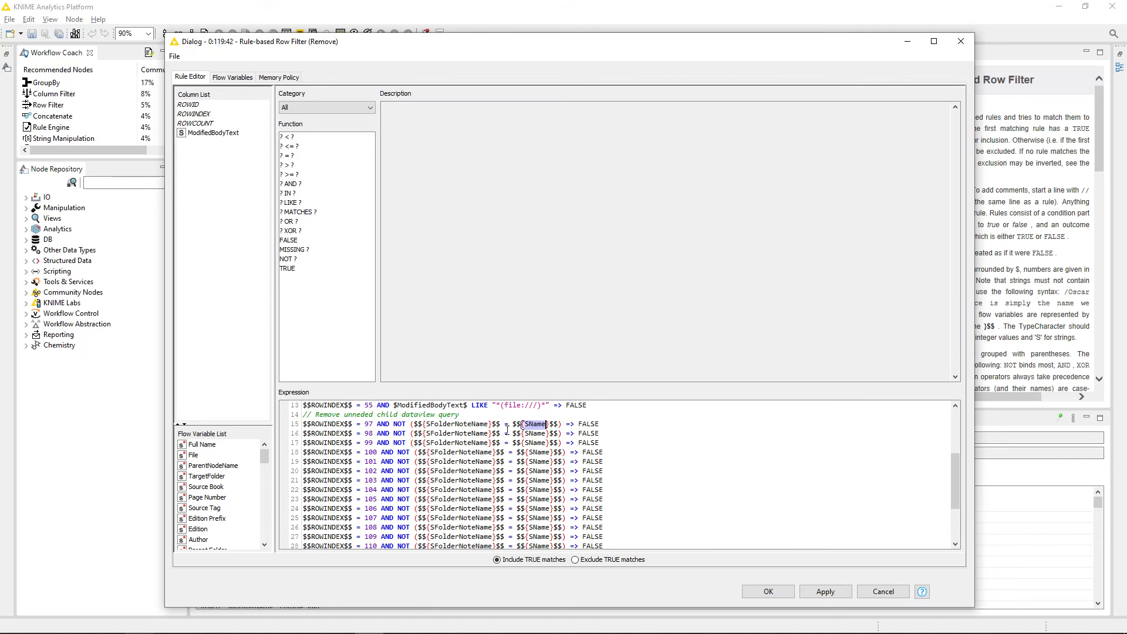
{"action": "left_click", "coordinate": [333, 423]}
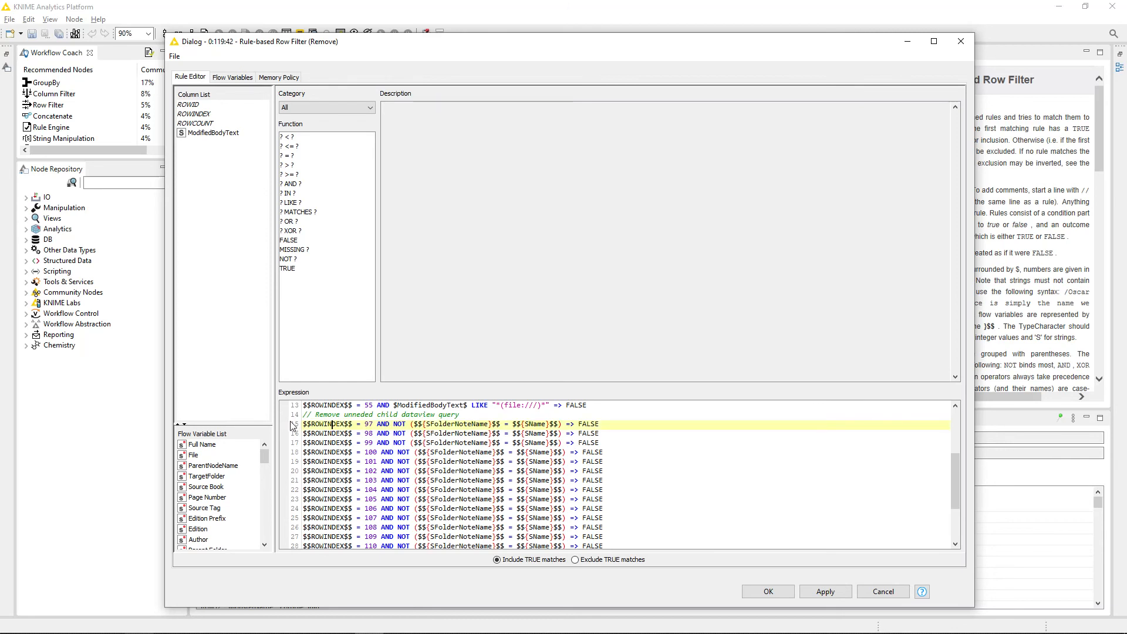
{"action": "scroll", "coordinate": [342, 541], "scroll_direction": "down", "scroll_amount": 3}
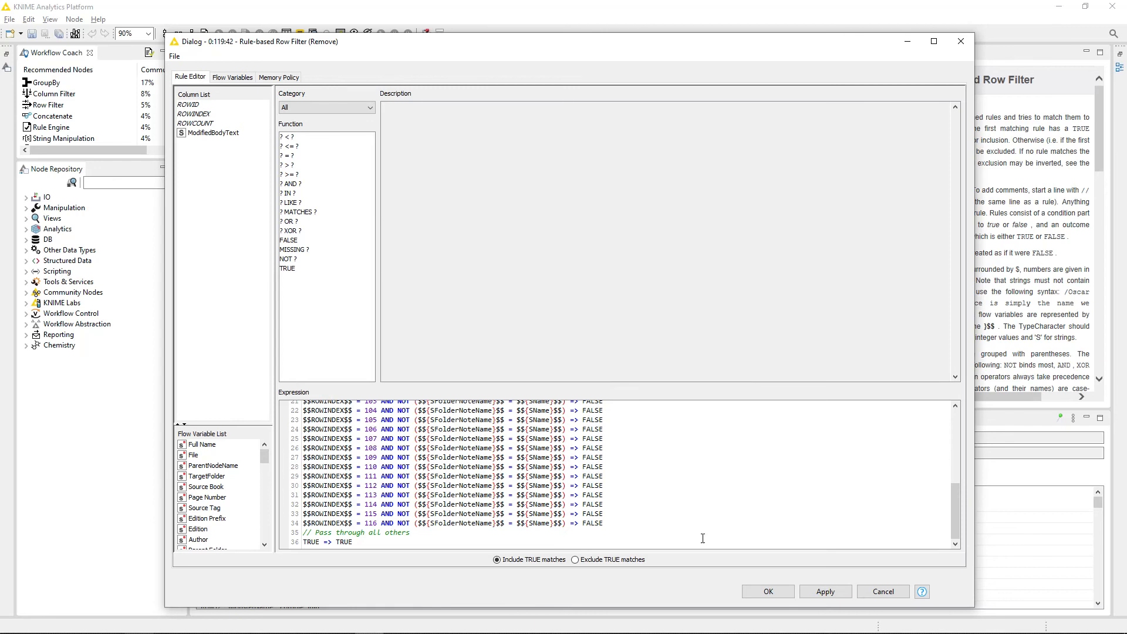
{"action": "scroll", "coordinate": [578, 509], "scroll_direction": "up", "scroll_amount": 2}
{"action": "left_click", "coordinate": [876, 590]}
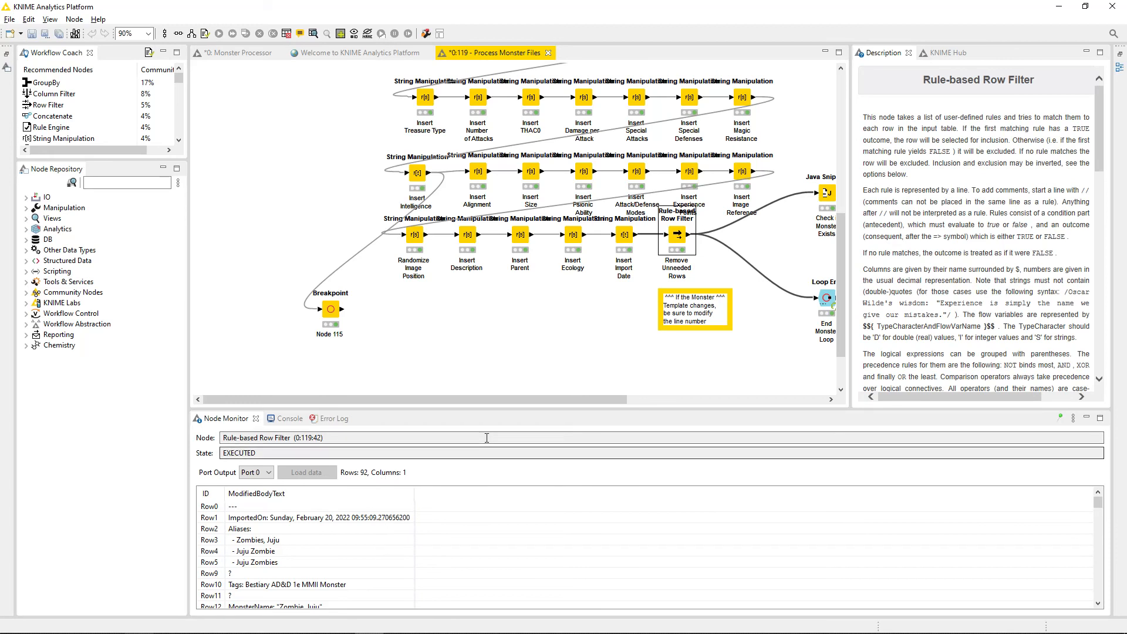
Enlarge the Node Monitor and examine the Remove Unneeded Rows output from the Aliases rows through the Stats, Additional Information and Misc sections
{"action": "left_click_drag", "start_coordinate": [411, 409], "coordinate": [434, 271]}
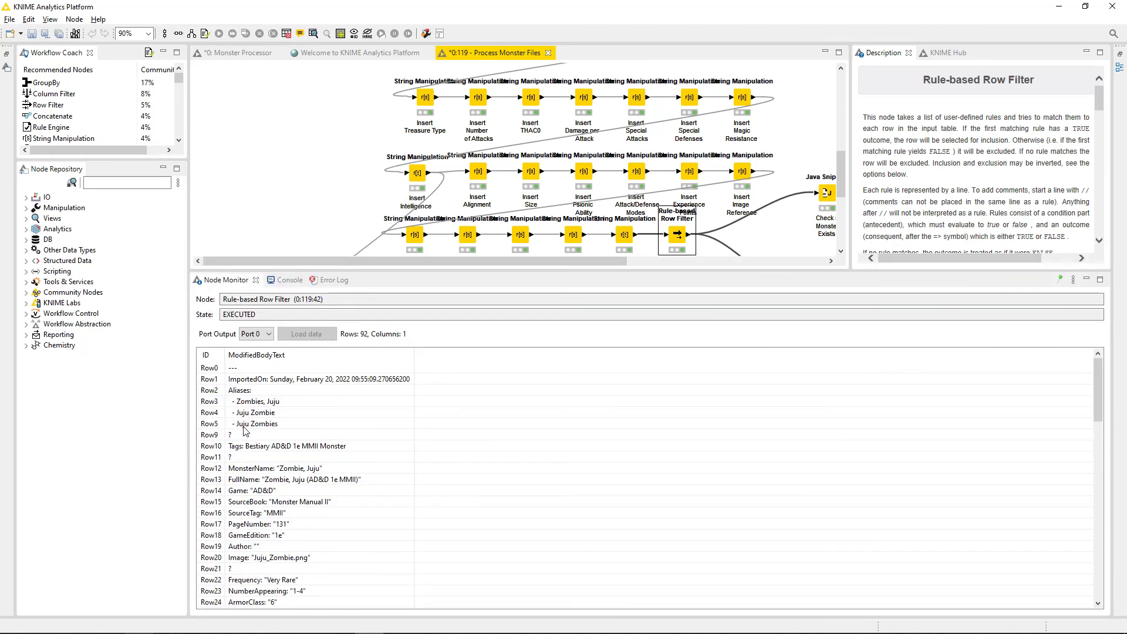
{"action": "scroll", "coordinate": [256, 418], "scroll_direction": "down", "scroll_amount": 11}
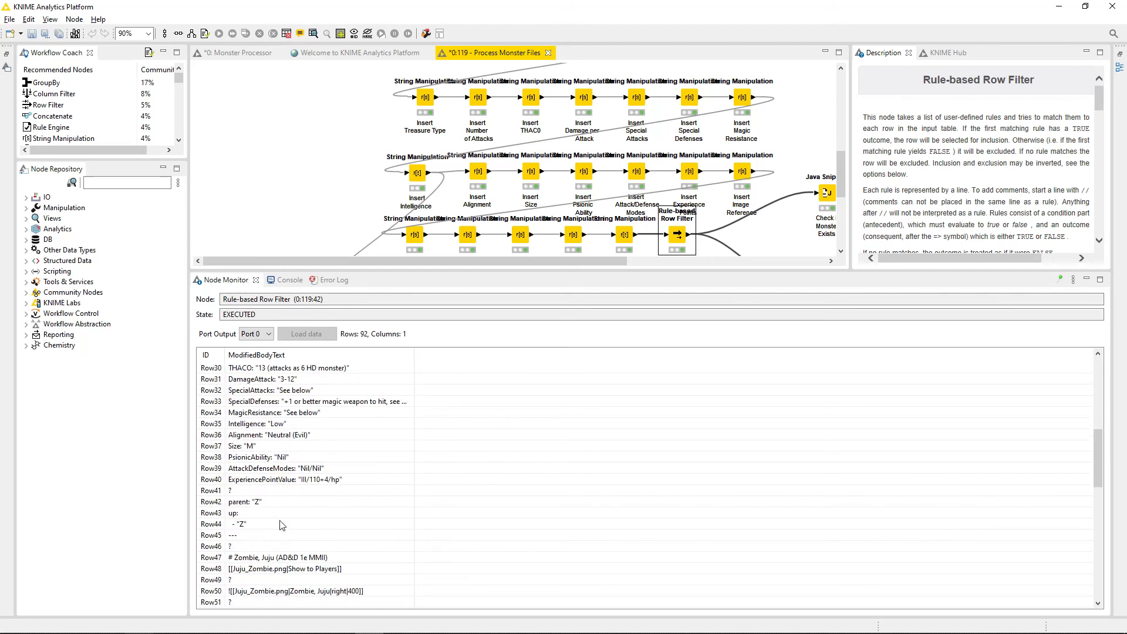
{"action": "scroll", "coordinate": [245, 493], "scroll_direction": "down", "scroll_amount": 4}
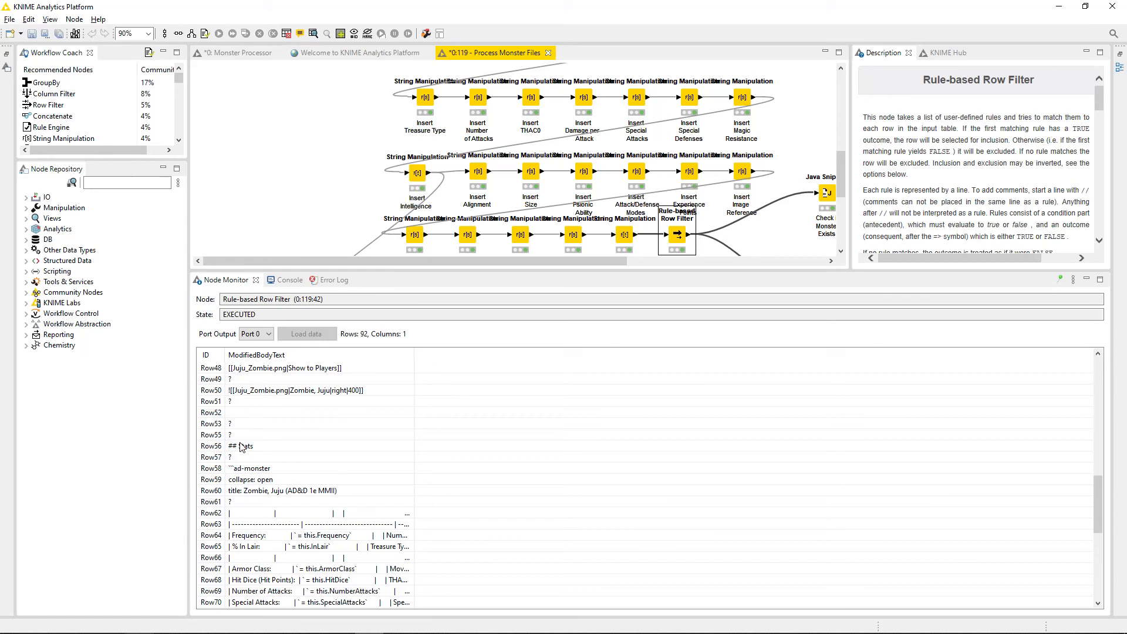
{"action": "scroll", "coordinate": [261, 499], "scroll_direction": "up", "scroll_amount": 3}
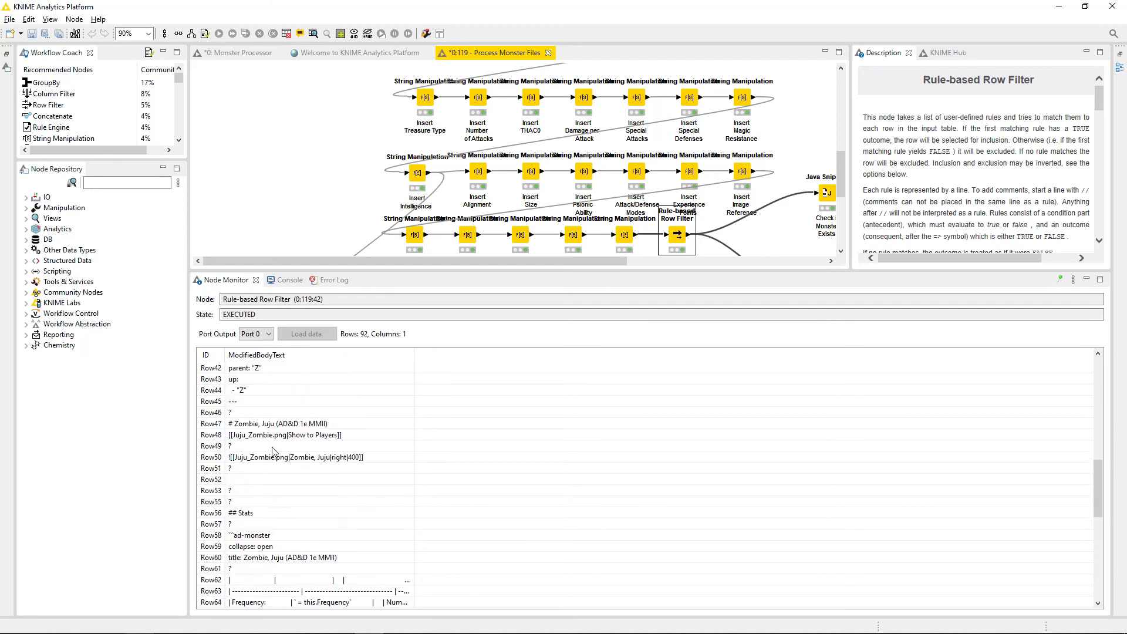
{"action": "scroll", "coordinate": [272, 464], "scroll_direction": "down", "scroll_amount": 5}
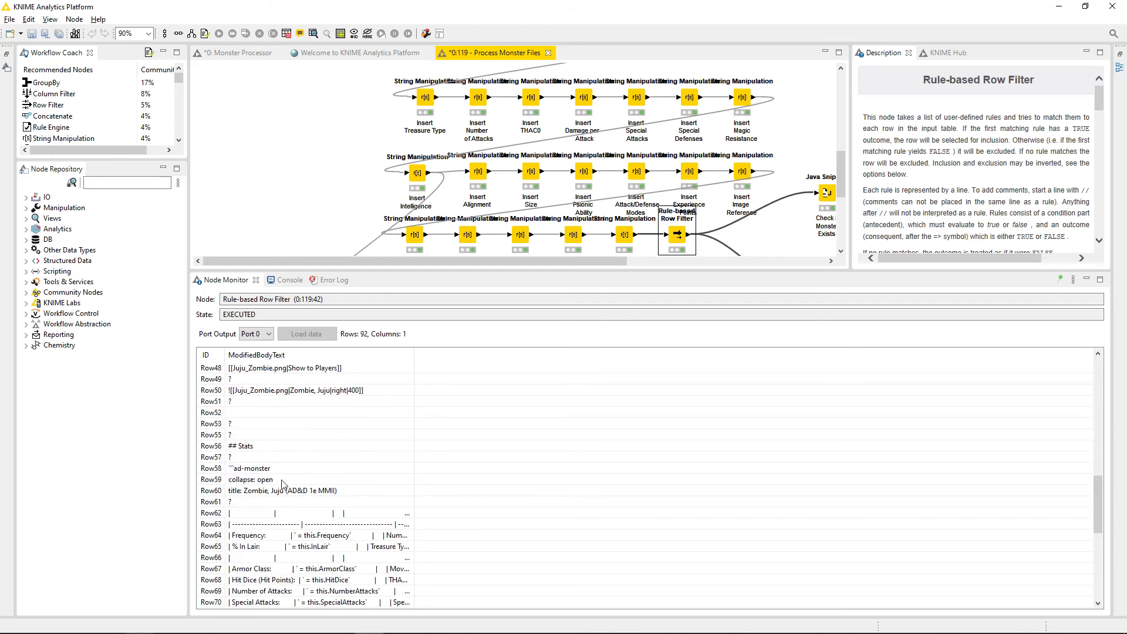
{"action": "scroll", "coordinate": [282, 482], "scroll_direction": "up", "scroll_amount": 2}
{"action": "scroll", "coordinate": [282, 483], "scroll_direction": "up", "scroll_amount": 1}
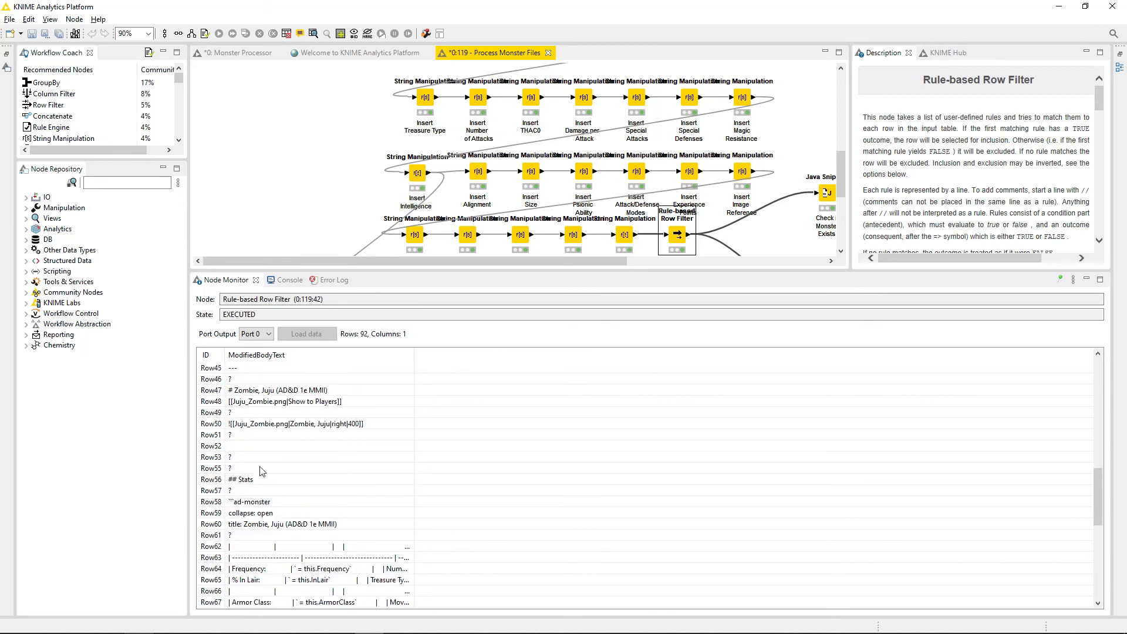
{"action": "left_click", "coordinate": [262, 471]}
{"action": "scroll", "coordinate": [249, 450], "scroll_direction": "down", "scroll_amount": 8}
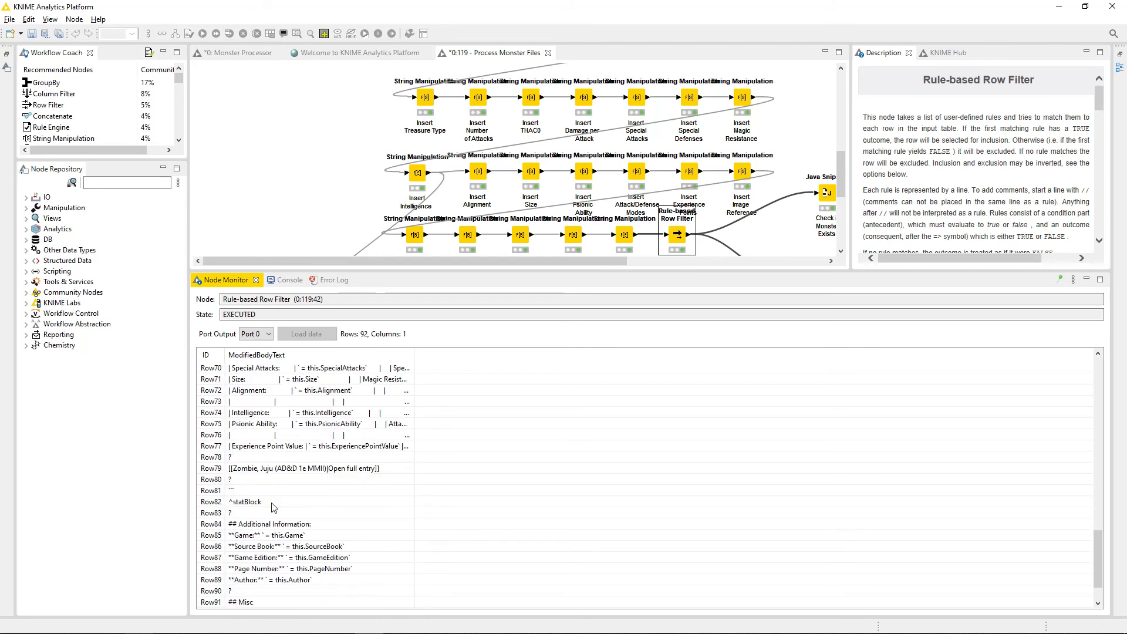
{"action": "scroll", "coordinate": [274, 507], "scroll_direction": "down", "scroll_amount": 2}
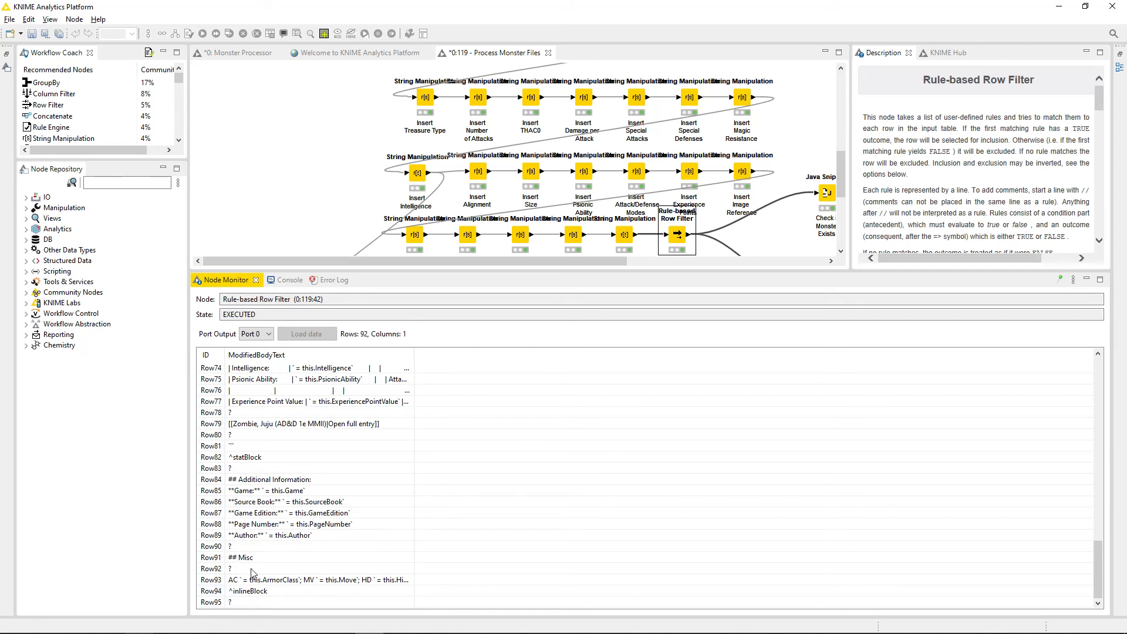
{"action": "scroll", "coordinate": [280, 501], "scroll_direction": "up", "scroll_amount": 13}
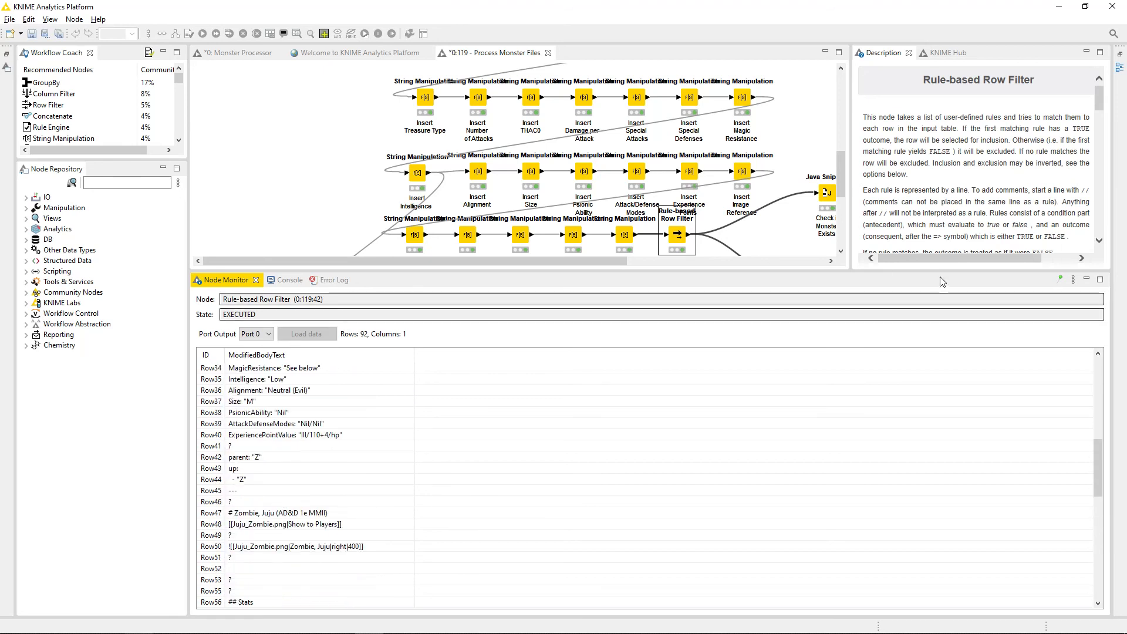
Examine the Insert Import Date node's unfiltered output, including the blank alias rows and the Ecology link row
{"action": "left_click", "coordinate": [624, 235]}
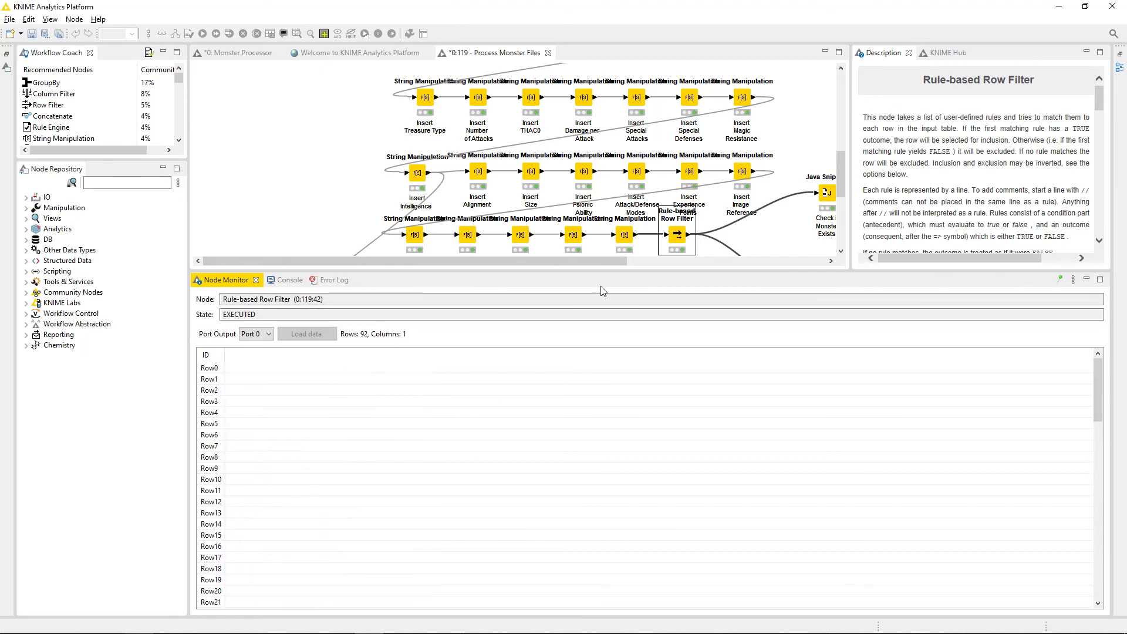
{"action": "scroll", "coordinate": [246, 499], "scroll_direction": "down", "scroll_amount": 8}
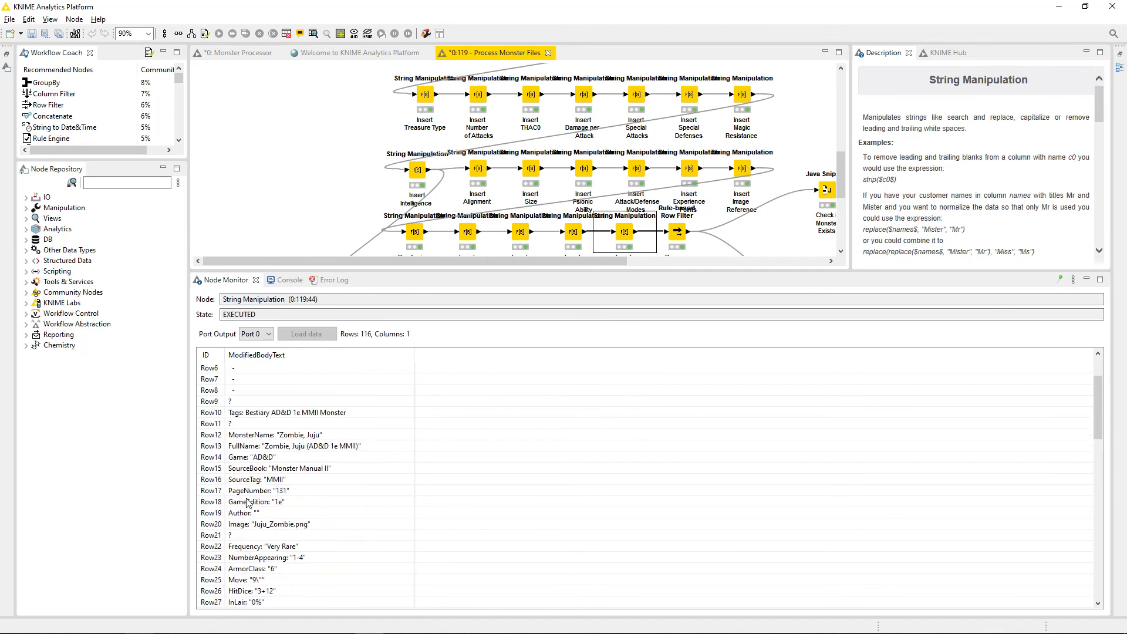
{"action": "scroll", "coordinate": [247, 503], "scroll_direction": "down", "scroll_amount": 7}
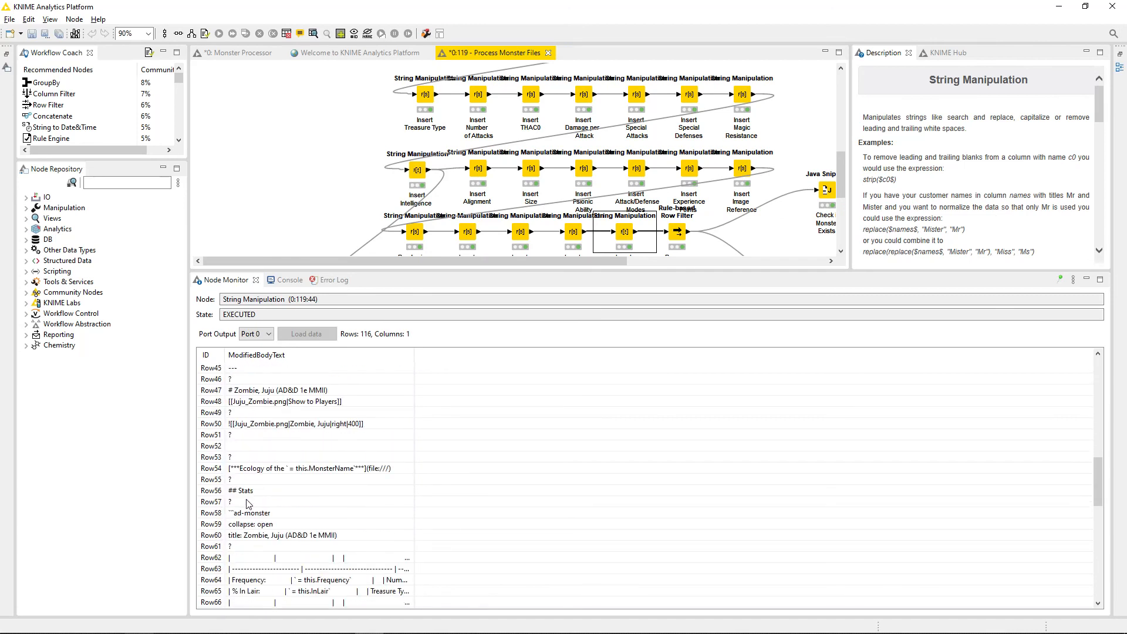
{"action": "scroll", "coordinate": [247, 504], "scroll_direction": "down", "scroll_amount": 4}
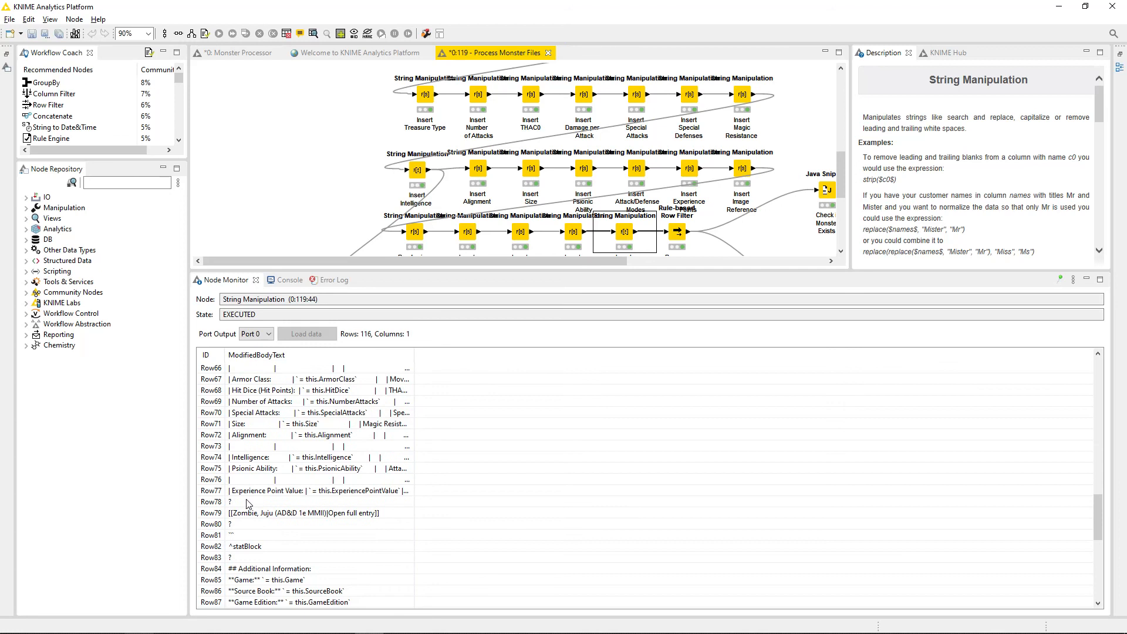
{"action": "scroll", "coordinate": [320, 517], "scroll_direction": "up", "scroll_amount": 20}
{"action": "scroll", "coordinate": [322, 512], "scroll_direction": "up", "scroll_amount": 4}
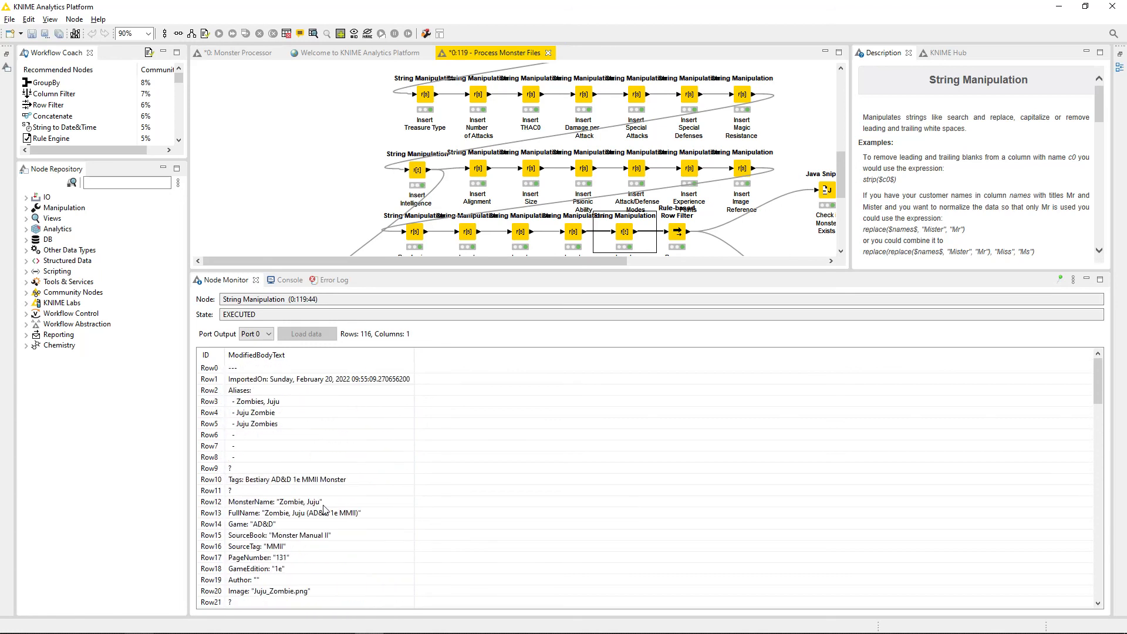
Shrink the Node Monitor, reselect the Remove Unneeded Rows node and show the branches that follow it
{"action": "left_click_drag", "start_coordinate": [663, 277], "coordinate": [644, 424]}
{"action": "left_click", "coordinate": [679, 232]}
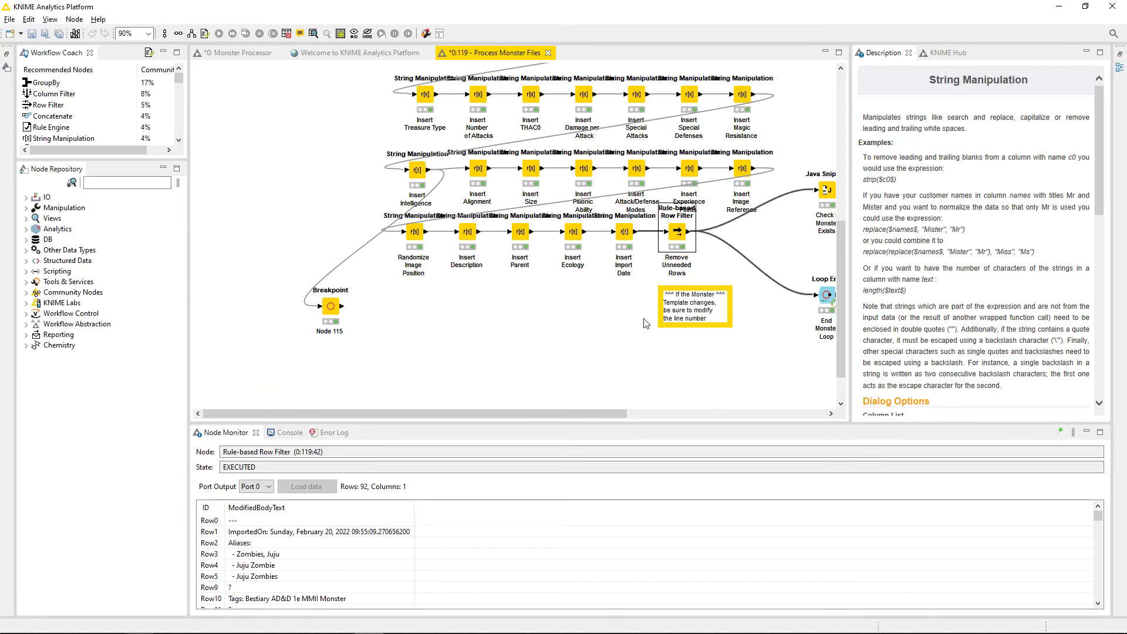
{"action": "left_click_drag", "start_coordinate": [550, 410], "coordinate": [776, 418]}
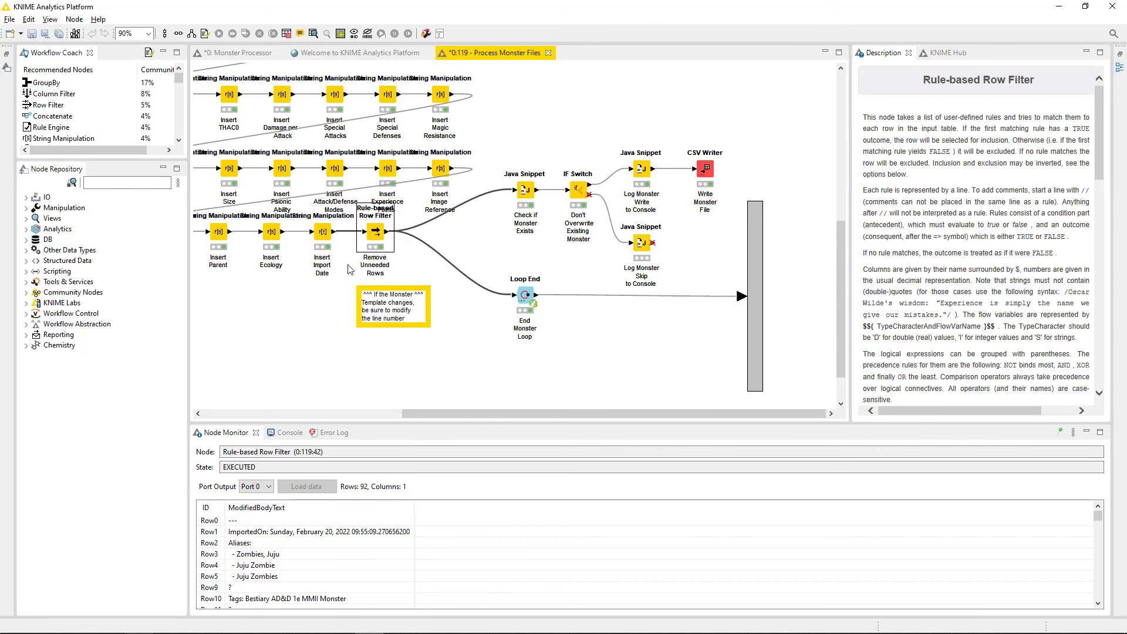
Examine the Check if Monster Exists code for the OverwriteMonsters condition and the f.exists() fallback, and close its configuration without applying changes
{"action": "left_click", "coordinate": [527, 195]}
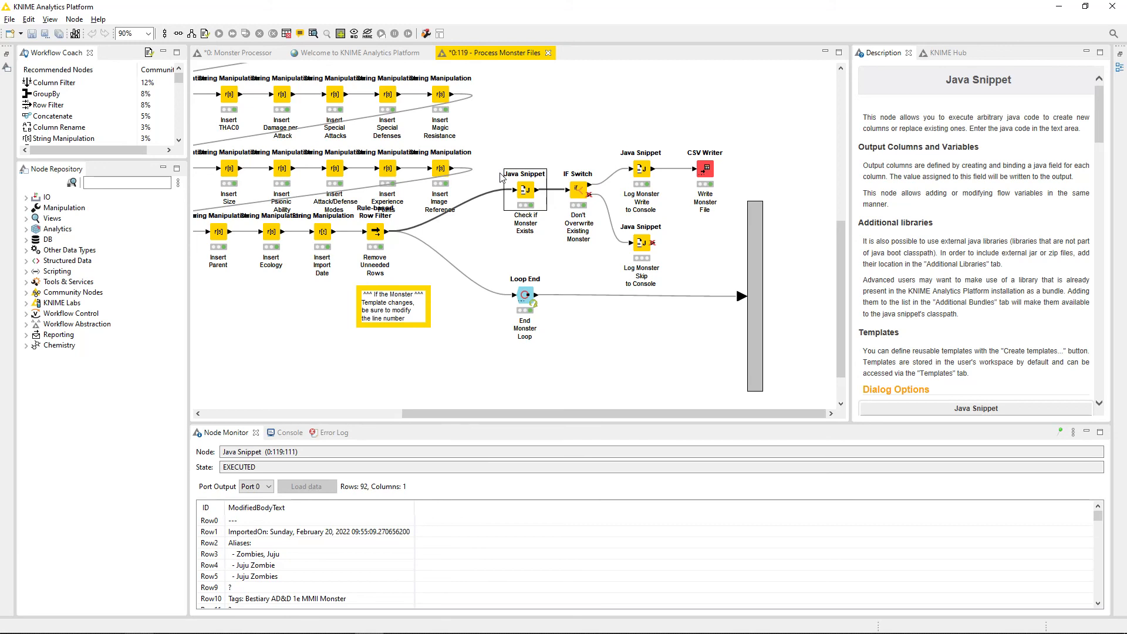
{"action": "double_click", "coordinate": [525, 196]}
{"action": "left_click", "coordinate": [661, 268]}
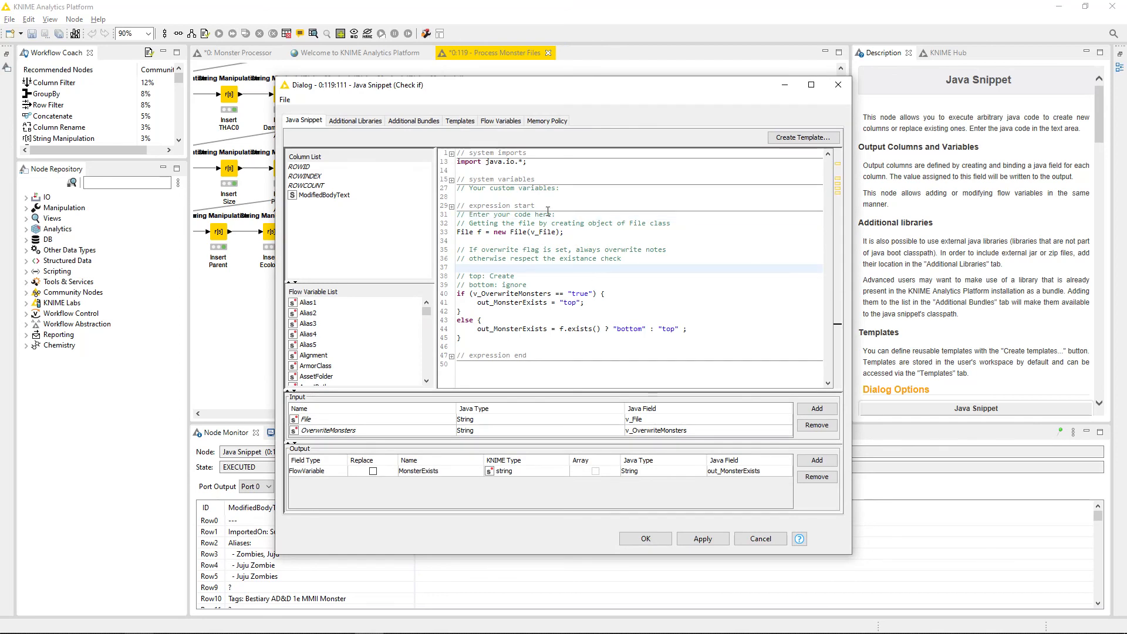
{"action": "double_click", "coordinate": [521, 296]}
{"action": "left_click", "coordinate": [530, 327]}
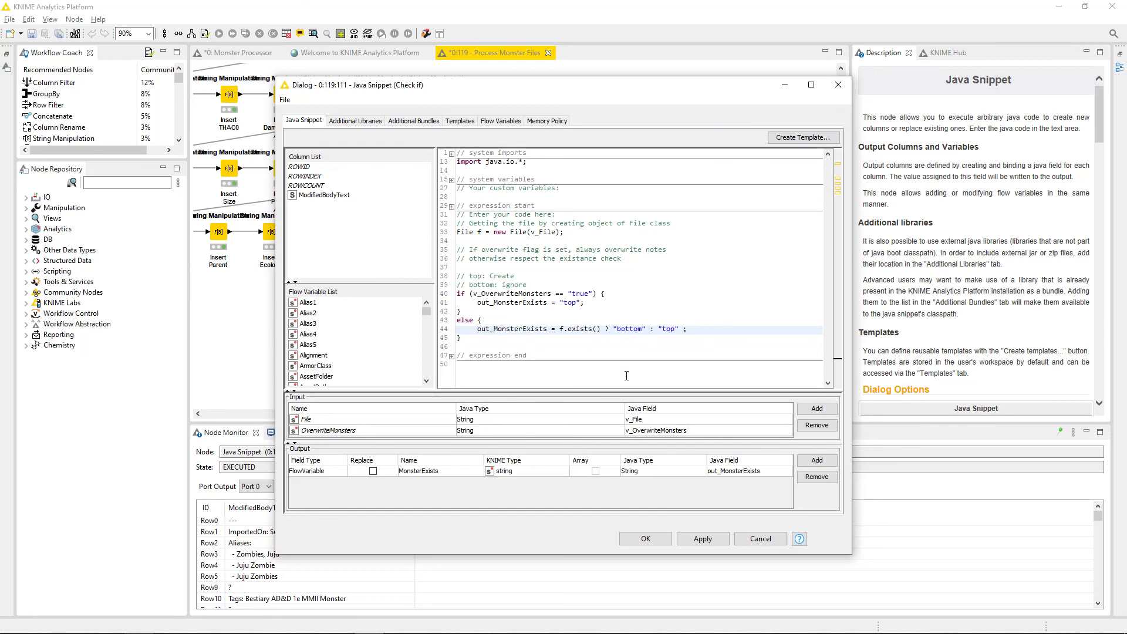
{"action": "left_click", "coordinate": [758, 538]}
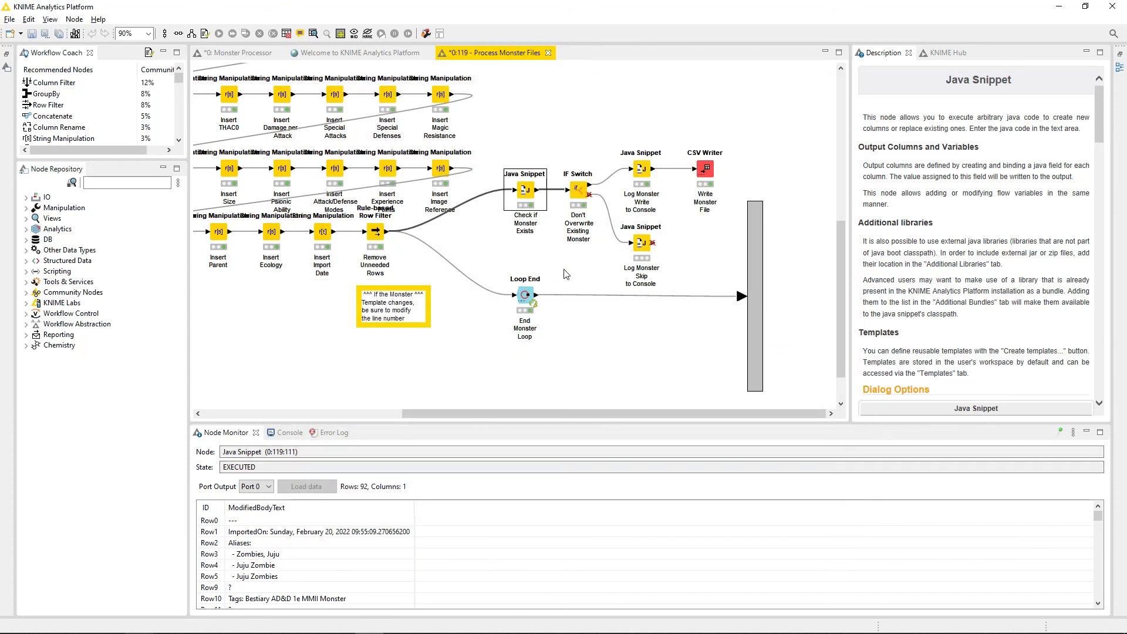
Inspect the Don't Overwrite Existing Monster switch, the Log Monster Write and Skip snippets on its two branches, and the Write Monster File node
{"action": "left_click", "coordinate": [581, 194]}
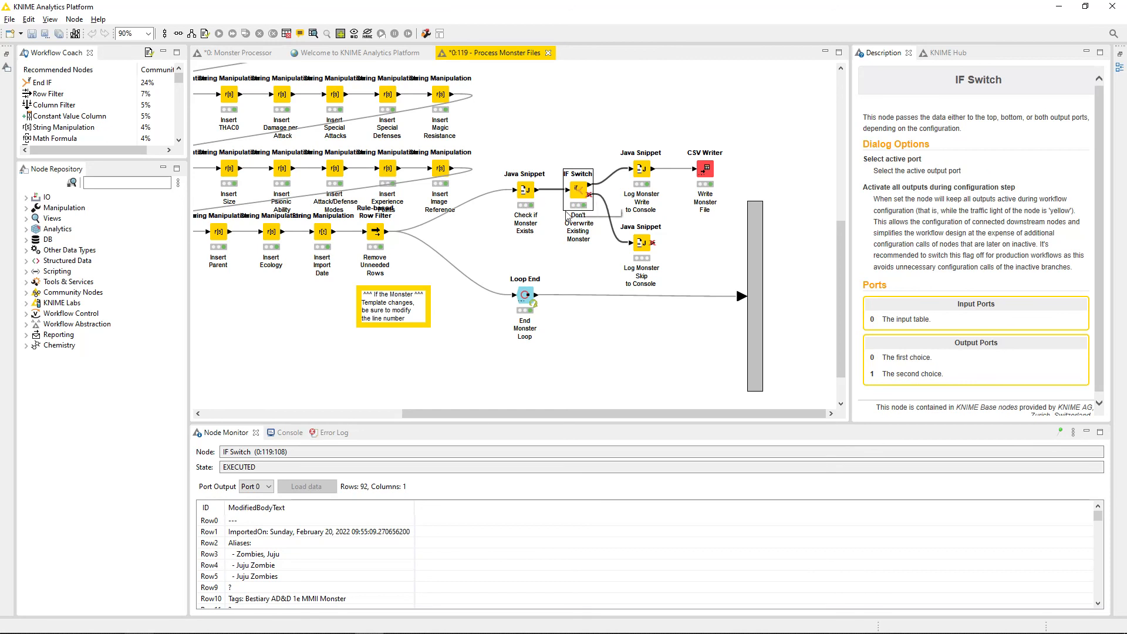
{"action": "left_click", "coordinate": [644, 176]}
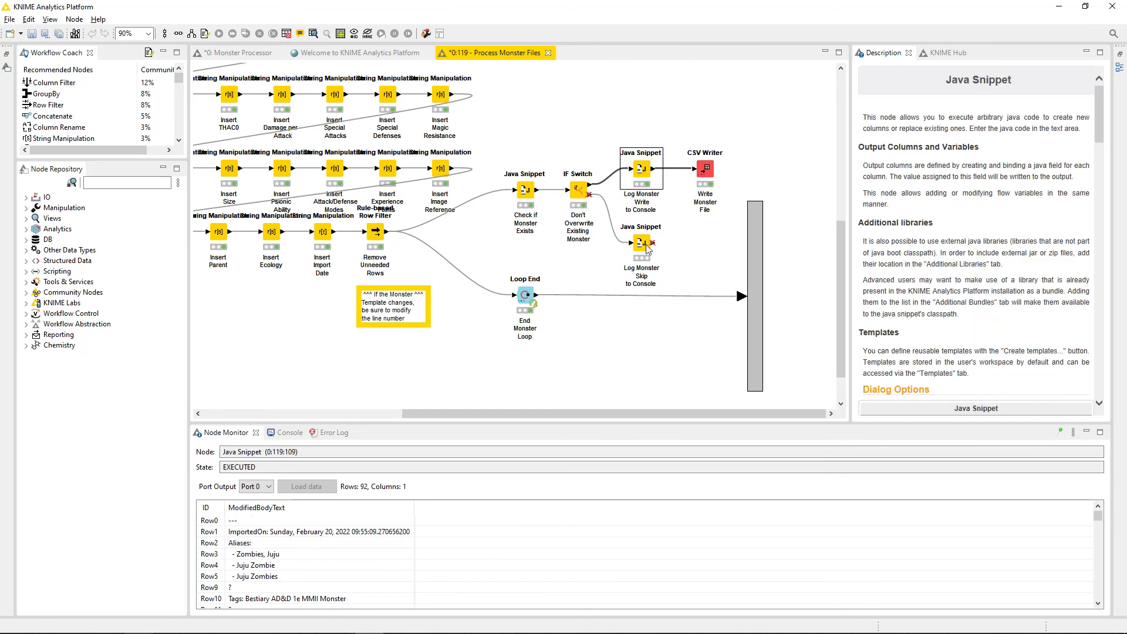
{"action": "left_click", "coordinate": [648, 249]}
{"action": "left_click", "coordinate": [645, 180]}
{"action": "left_click", "coordinate": [644, 243]}
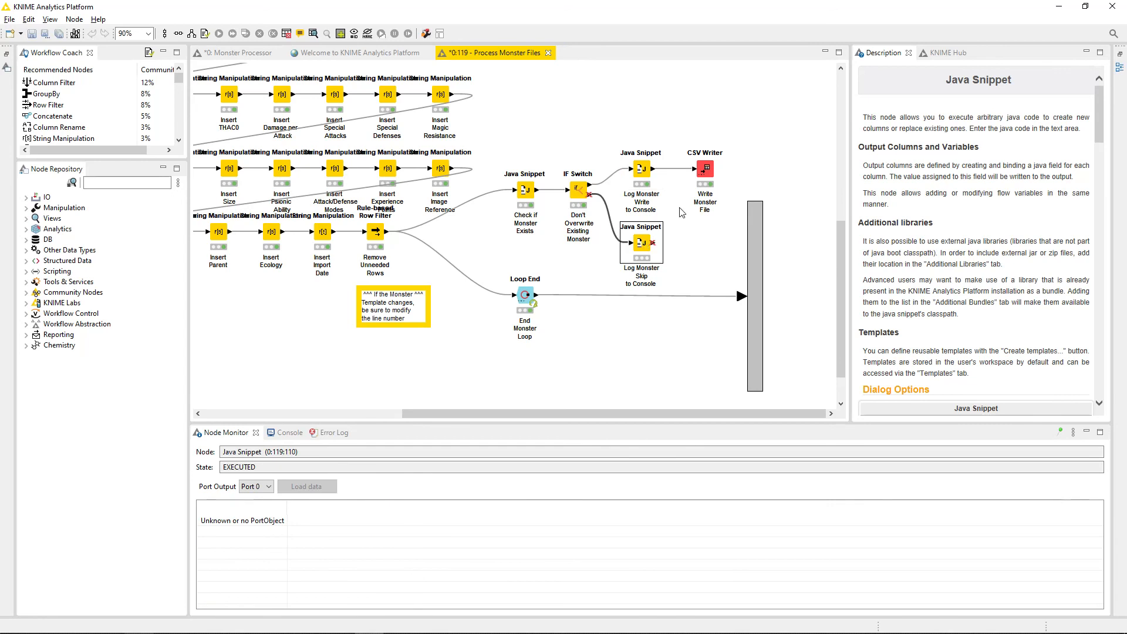
{"action": "left_click", "coordinate": [708, 167]}
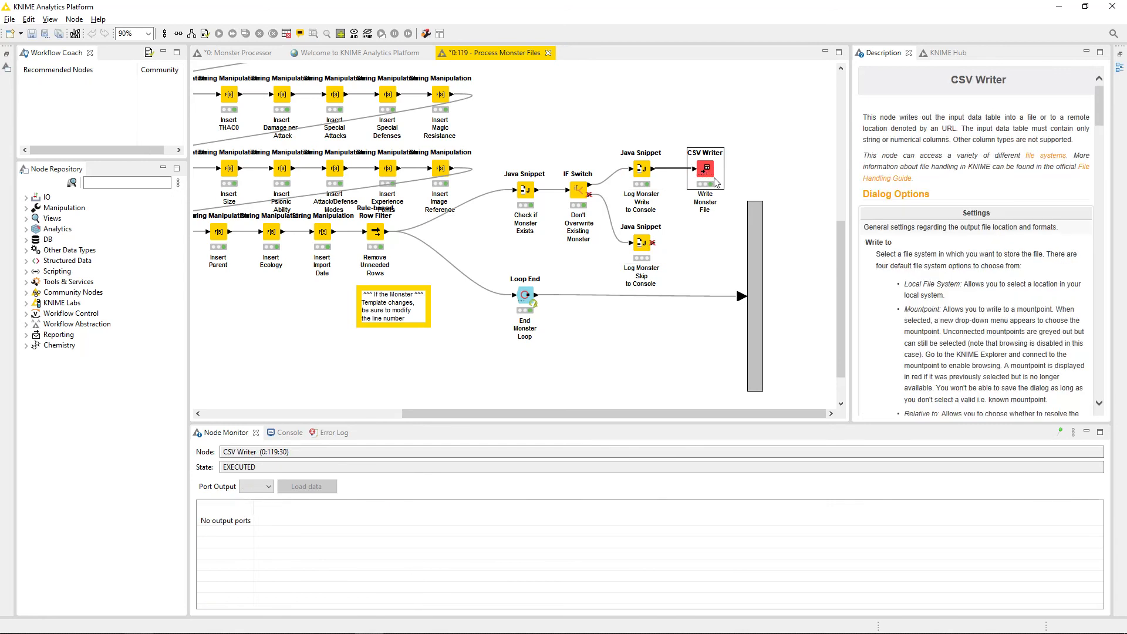
Review the monster loop between the Monster Iterator and End Monster Loop nodes, and close the Process Monster Files workflow
{"action": "left_click", "coordinate": [526, 298]}
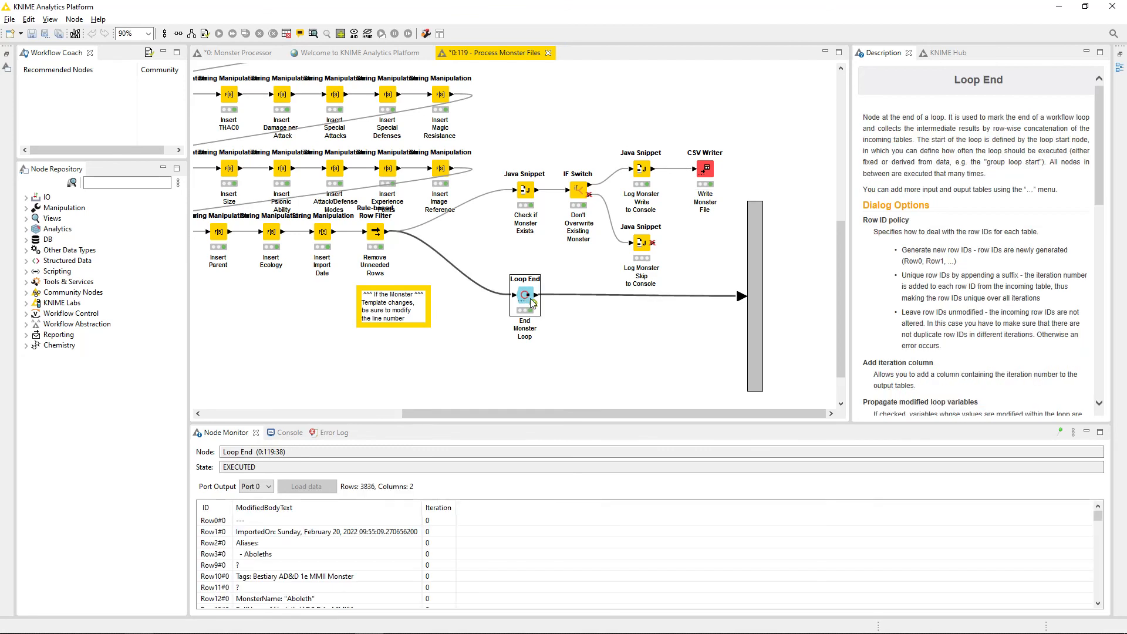
{"action": "scroll", "coordinate": [502, 278], "scroll_direction": "up", "scroll_amount": 3}
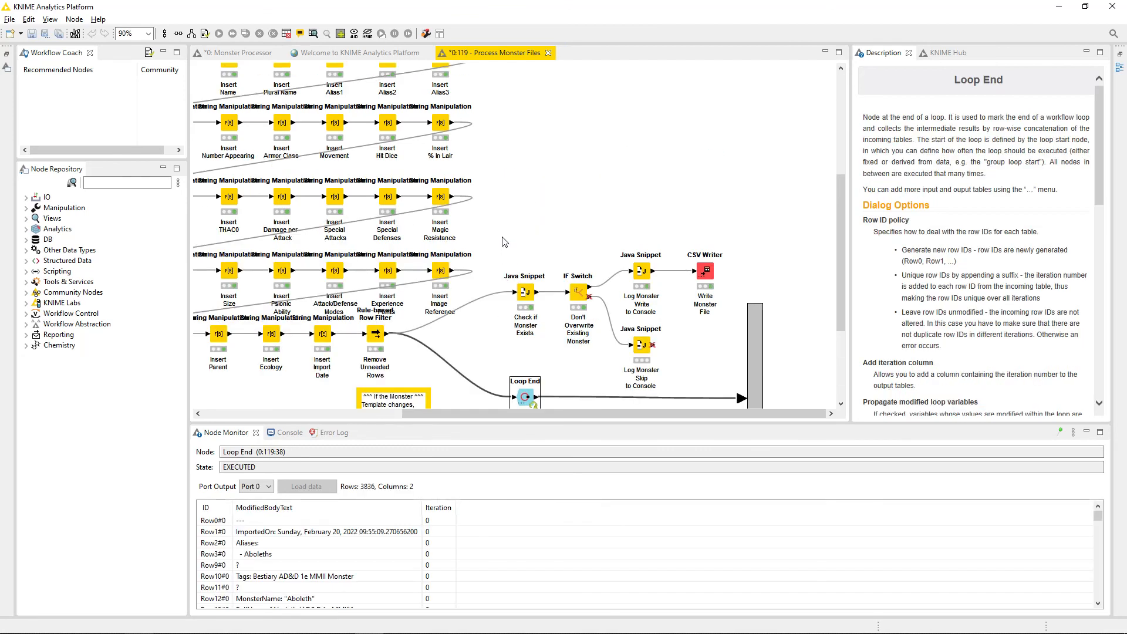
{"action": "scroll", "coordinate": [501, 243], "scroll_direction": "up", "scroll_amount": 6}
{"action": "scroll", "coordinate": [502, 244], "scroll_direction": "left", "scroll_amount": 8}
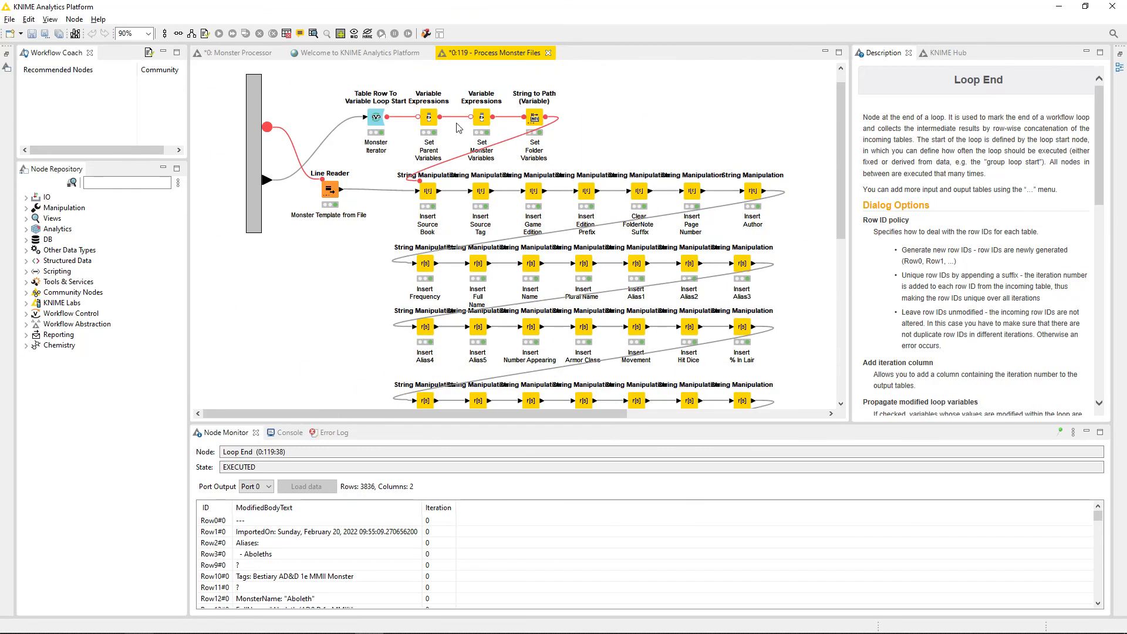
{"action": "left_click", "coordinate": [377, 117]}
{"action": "scroll", "coordinate": [413, 219], "scroll_direction": "down", "scroll_amount": 10}
{"action": "scroll", "coordinate": [413, 219], "scroll_direction": "right", "scroll_amount": 5}
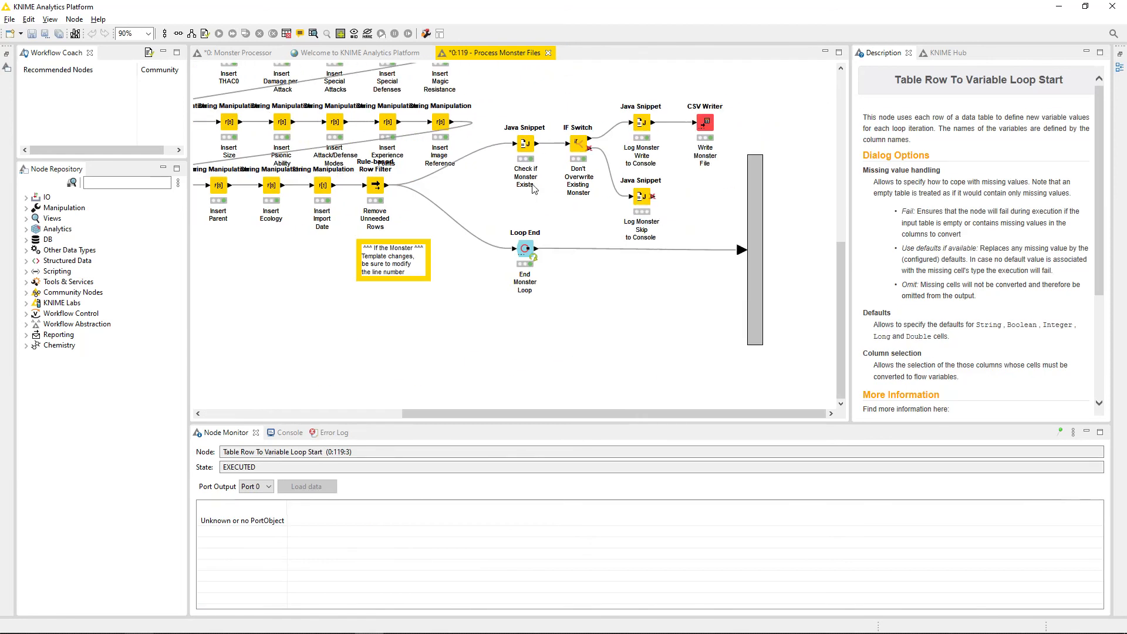
{"action": "left_click", "coordinate": [520, 254]}
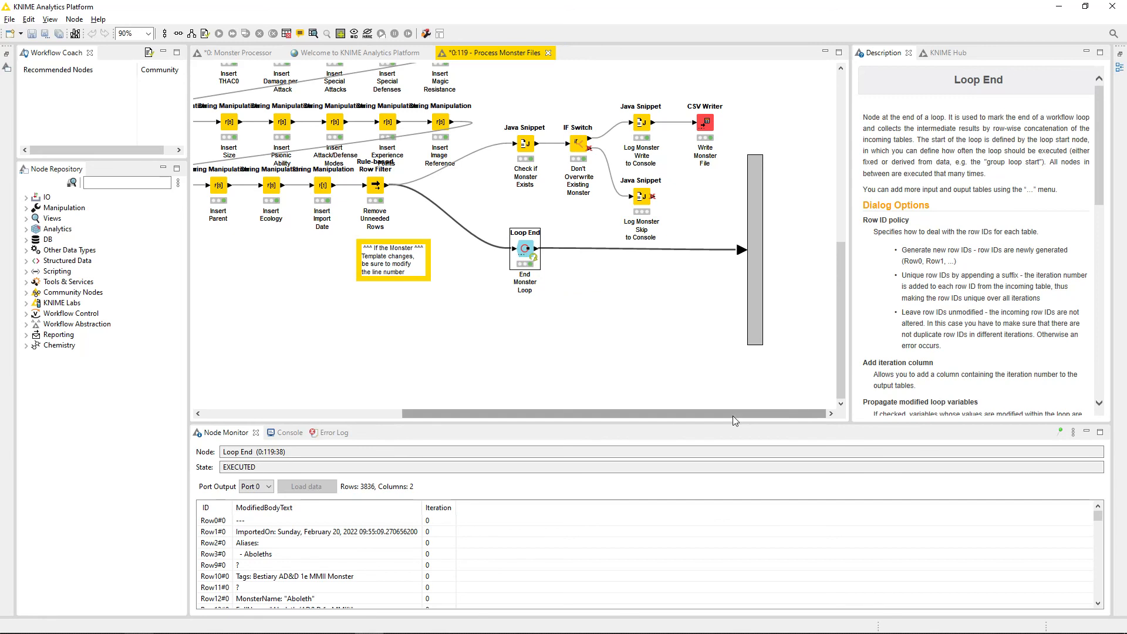
{"action": "scroll", "coordinate": [480, 345], "scroll_direction": "up", "scroll_amount": 3}
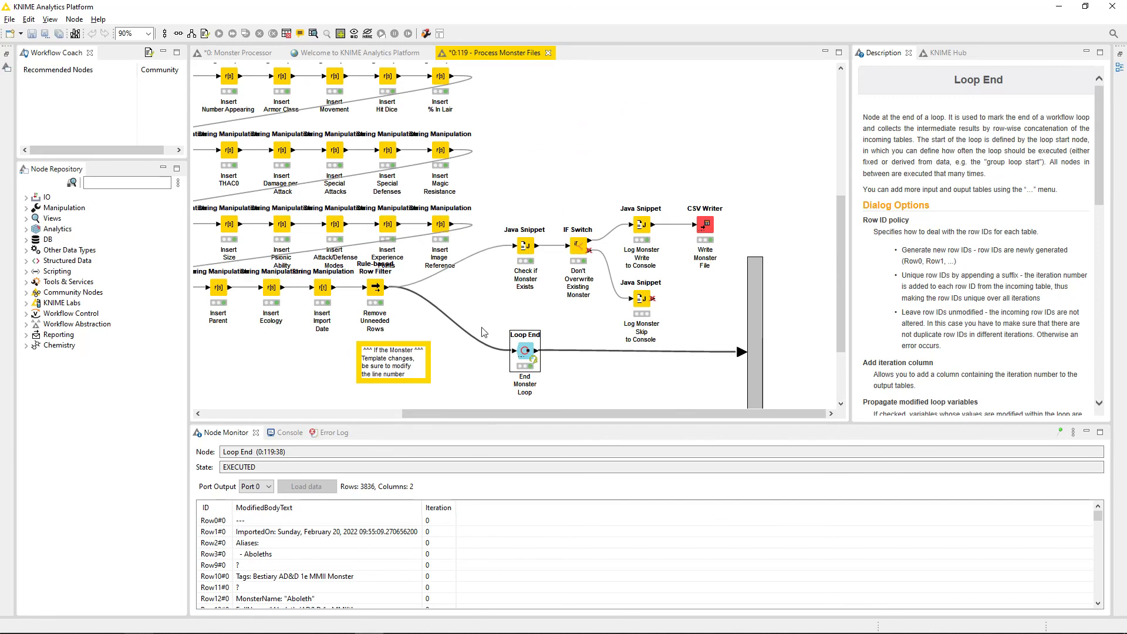
{"action": "scroll", "coordinate": [590, 273], "scroll_direction": "down", "scroll_amount": 3}
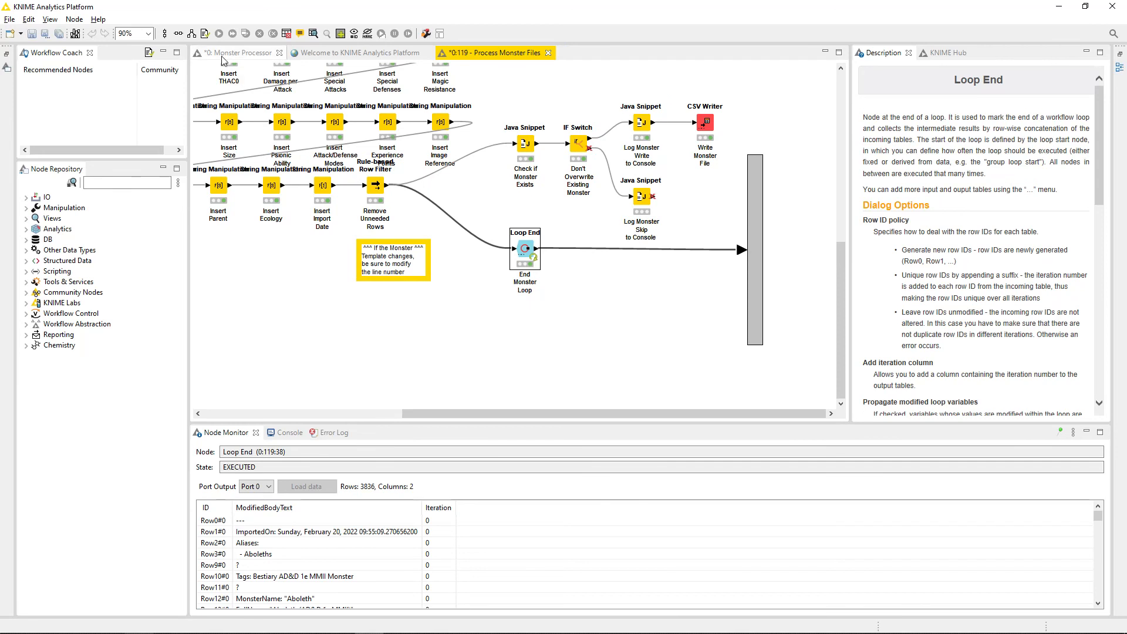
{"action": "left_click", "coordinate": [548, 52]}
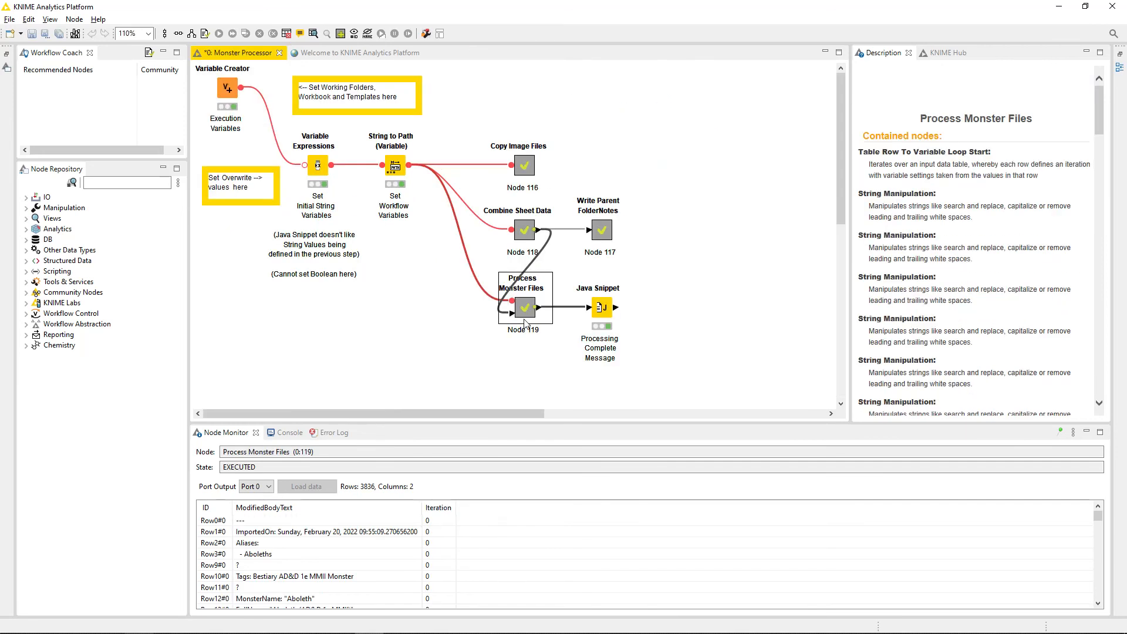
Reset the Processing Complete Message Java Snippet node, execute it again and dismiss its completion message
{"action": "left_click", "coordinate": [605, 321]}
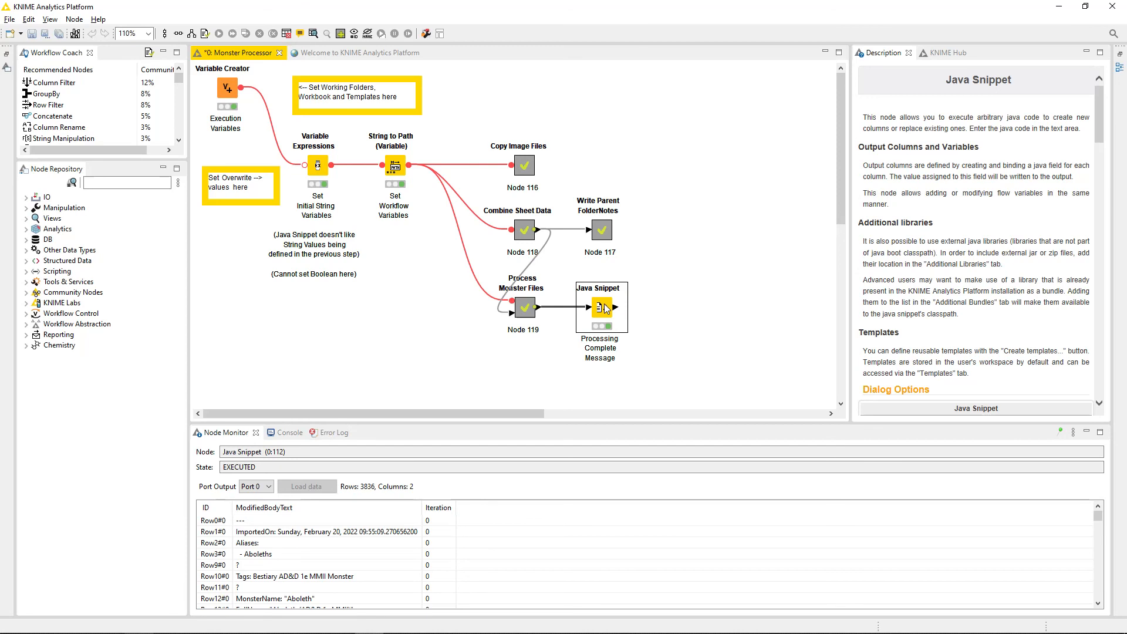
{"action": "right_click", "coordinate": [606, 308]}
{"action": "left_click", "coordinate": [642, 363]}
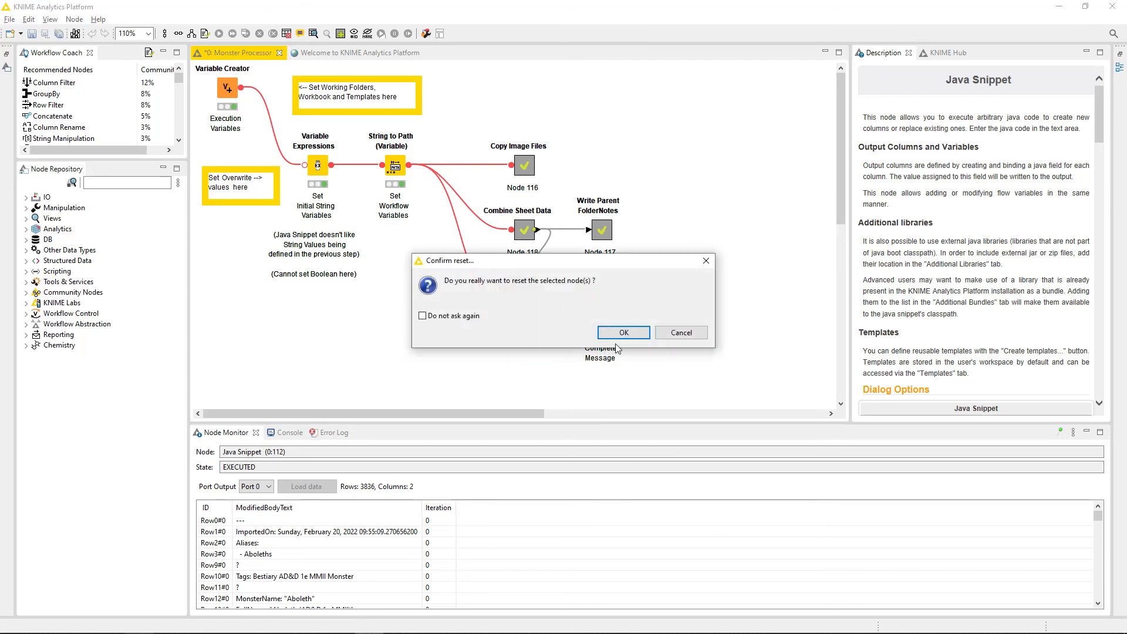
{"action": "left_click", "coordinate": [612, 334]}
{"action": "right_click", "coordinate": [601, 312]}
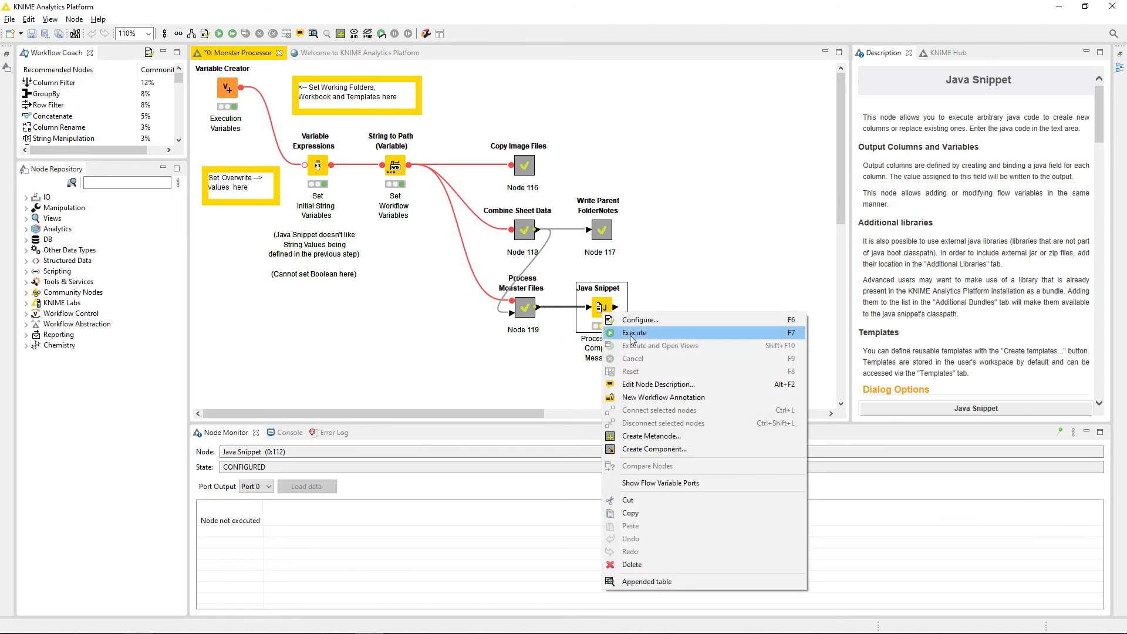
{"action": "left_click", "coordinate": [631, 337]}
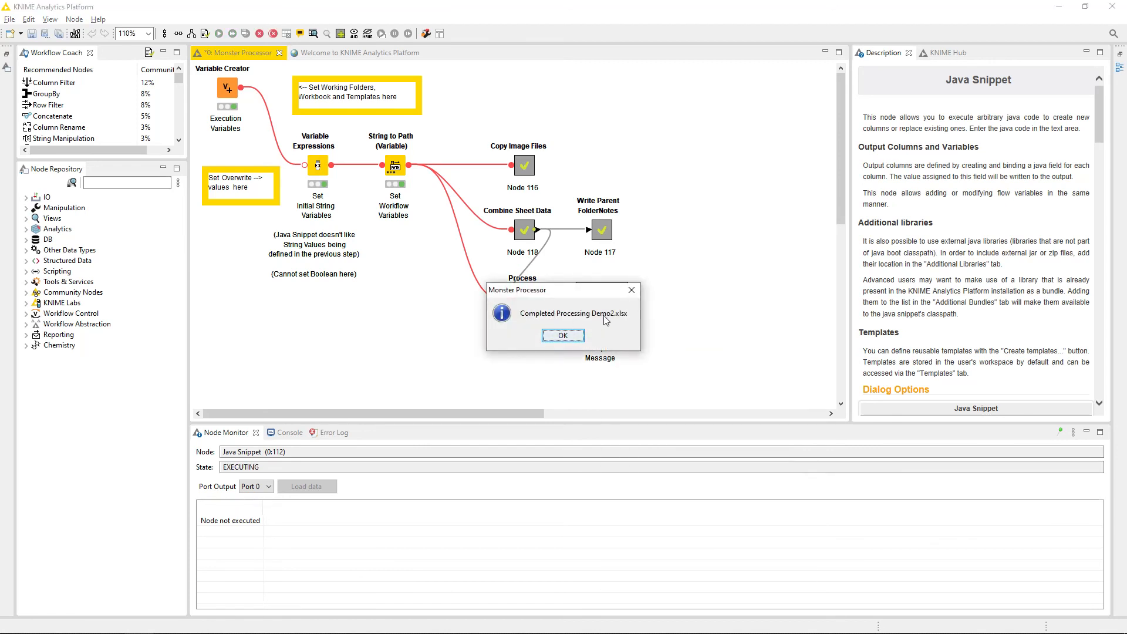
{"action": "key", "text": "Return"}
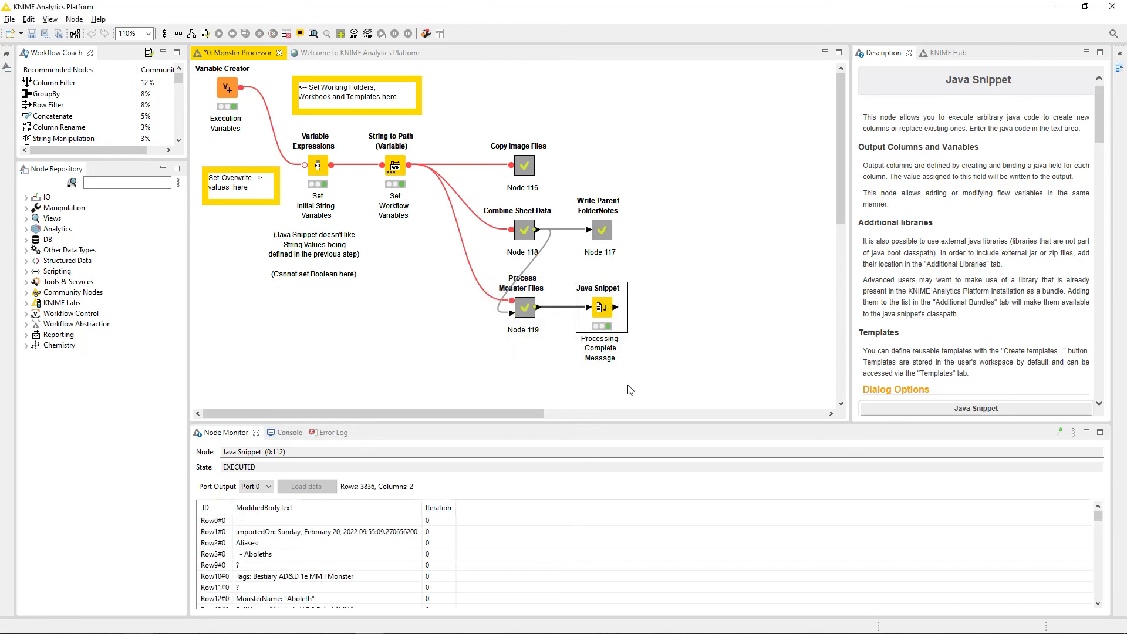
Examine the ROWINDEX and c_Iteration condition in the Processing Complete Message code, and close its configuration without applying changes
{"action": "double_click", "coordinate": [603, 307]}
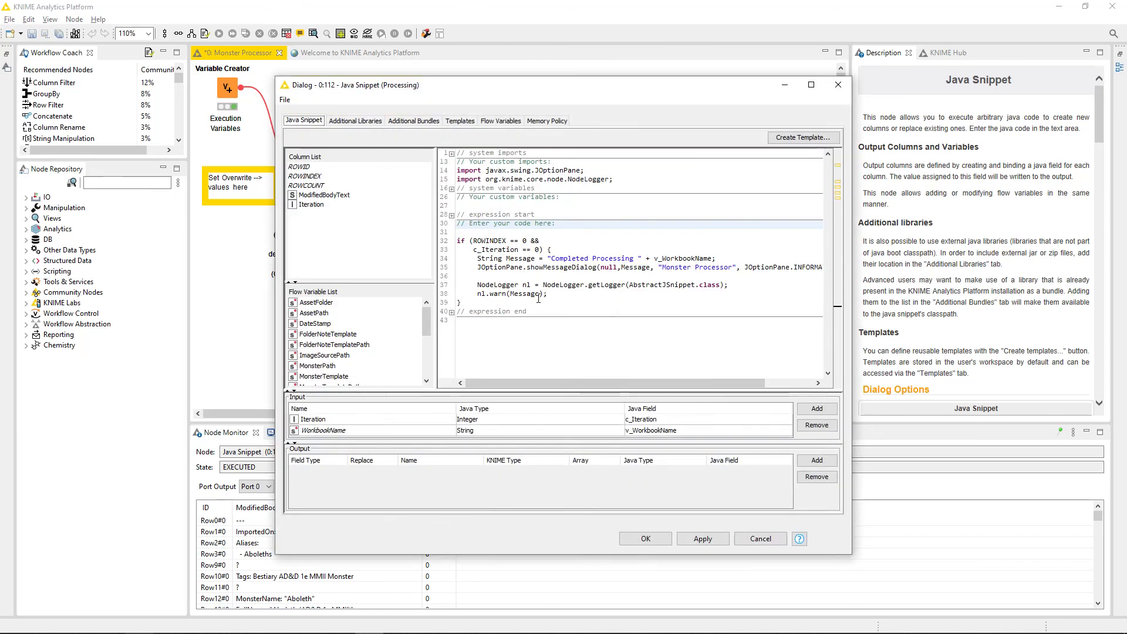
{"action": "left_click", "coordinate": [499, 233]}
{"action": "left_click_drag", "start_coordinate": [520, 237], "coordinate": [543, 250]}
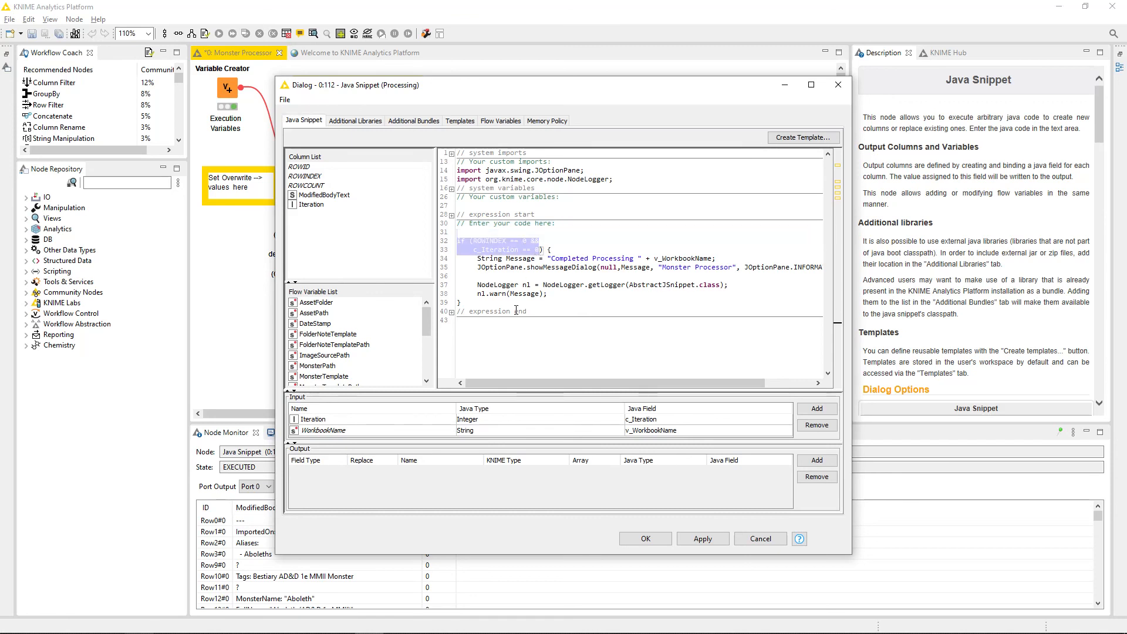
{"action": "left_click", "coordinate": [568, 249]}
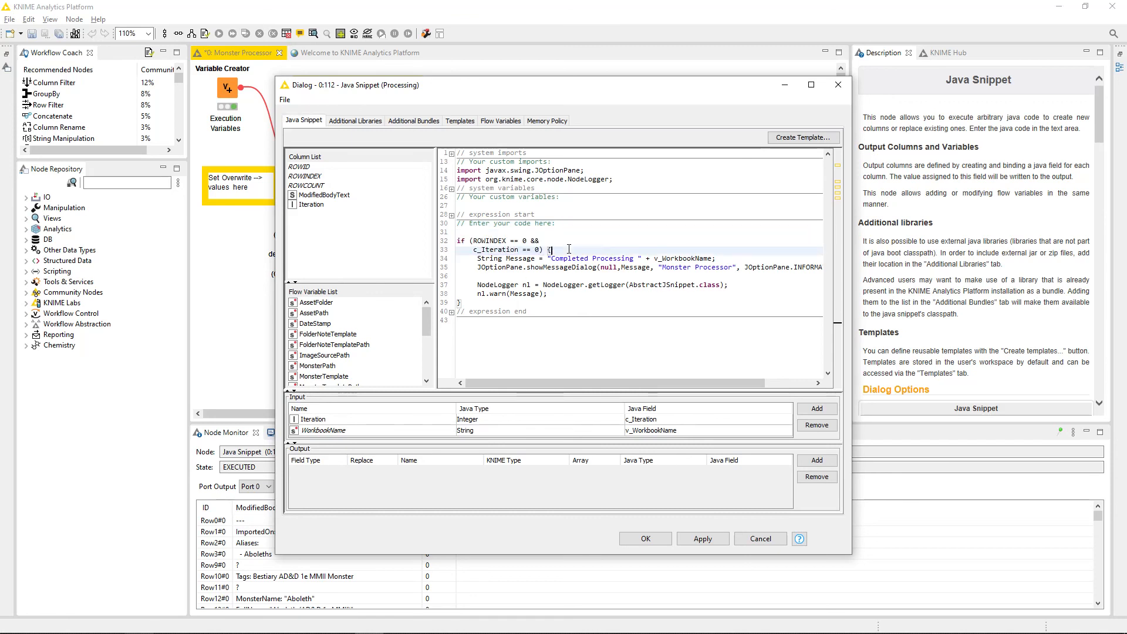
{"action": "double_click", "coordinate": [495, 250]}
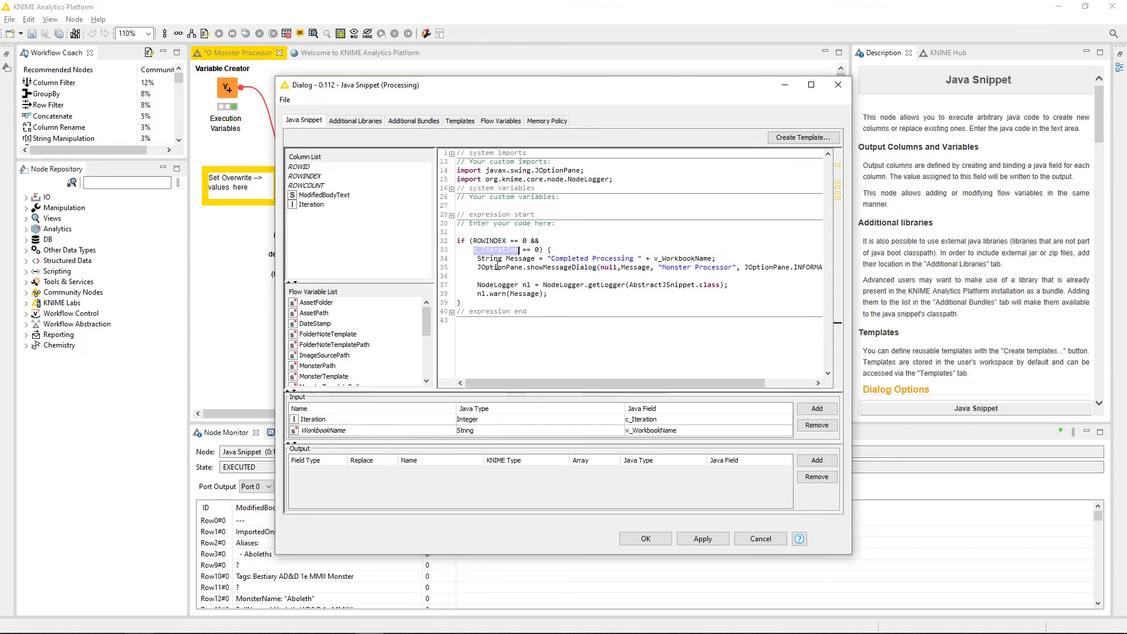
{"action": "key", "text": "End"}
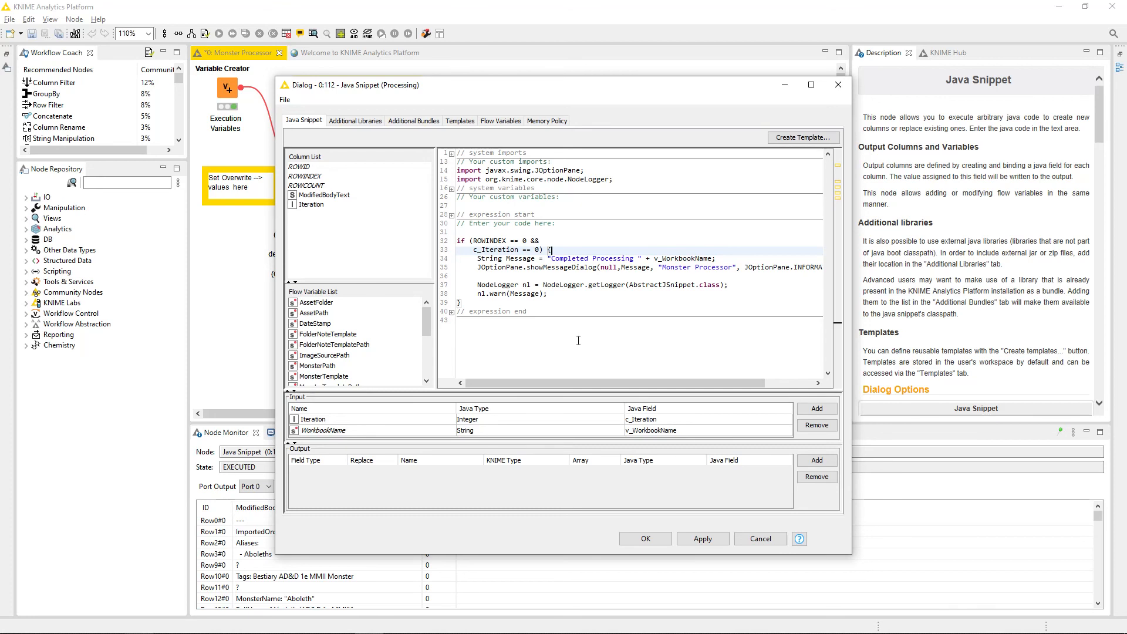
{"action": "left_click", "coordinate": [760, 538]}
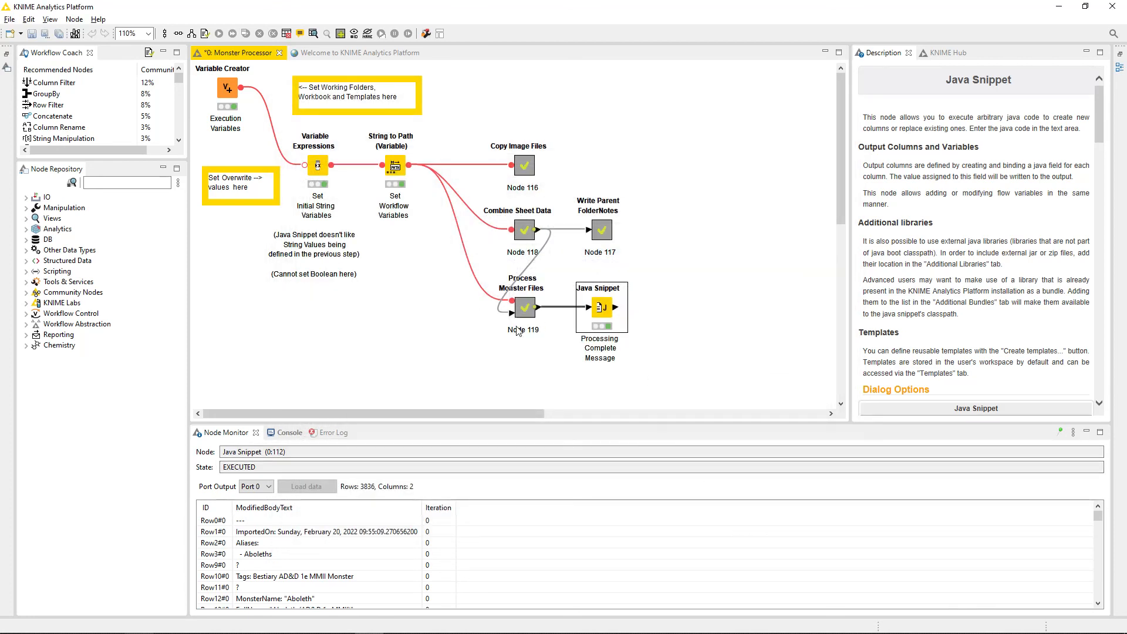
Deselect the Processing Complete Message node and minimize the workflow window to show the desktop
{"action": "left_click", "coordinate": [655, 330]}
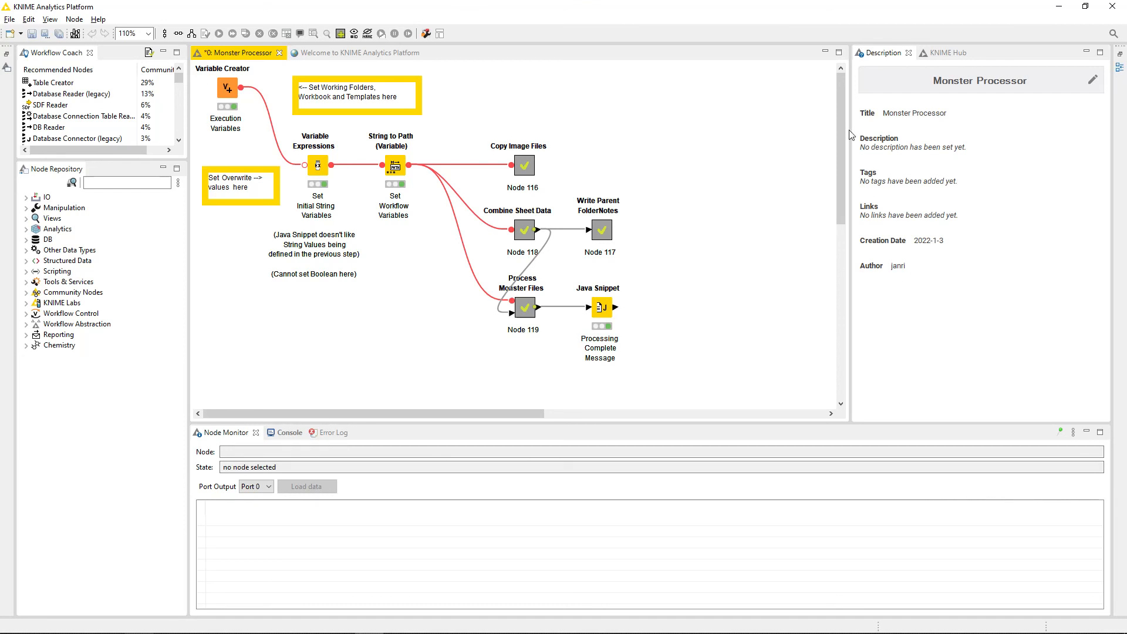
{"action": "left_click", "coordinate": [1059, 6]}
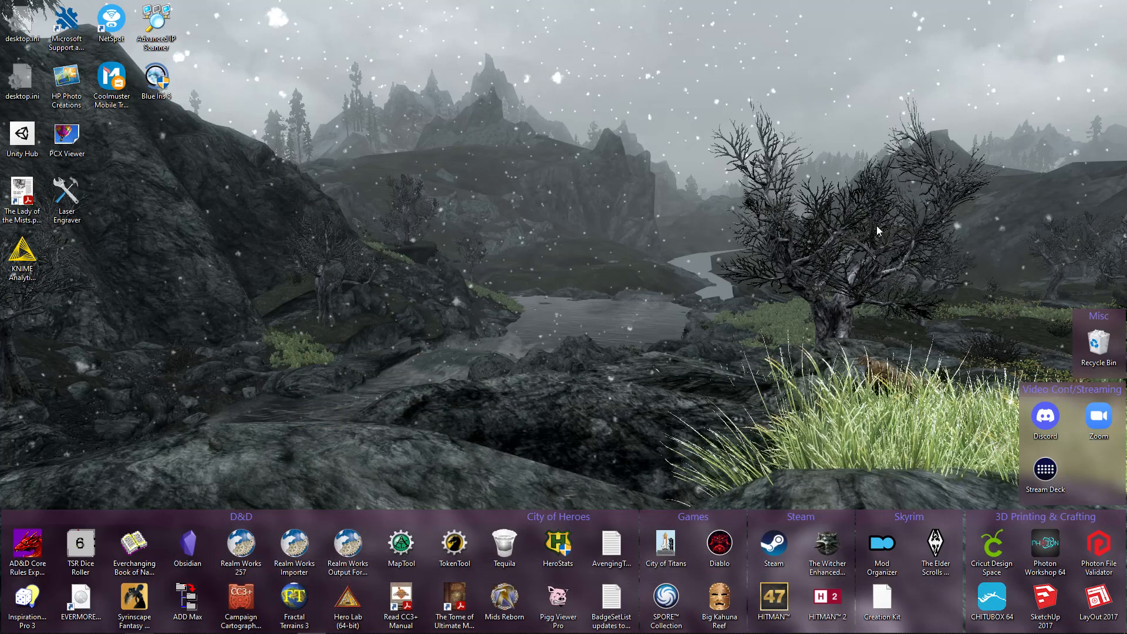